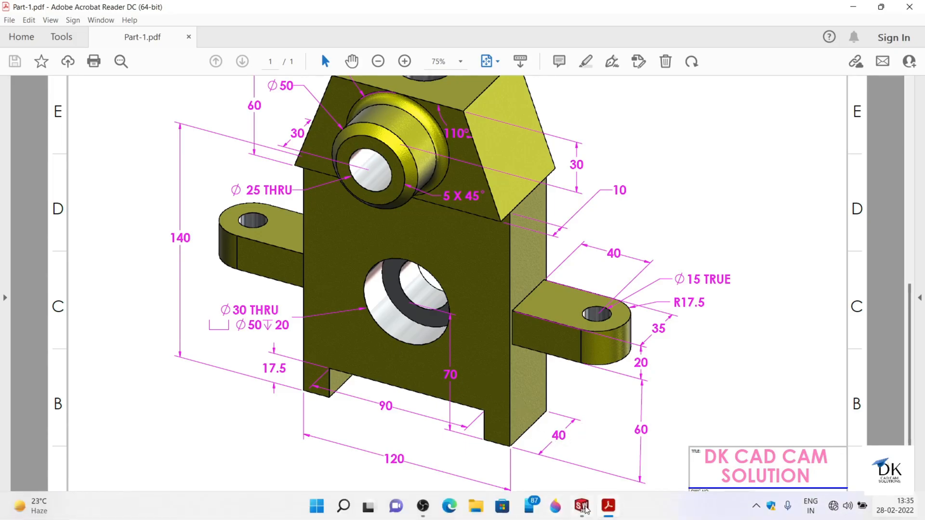
# Step: Switch to SOLIDWORKS and sketch a center rectangle about 114 by 128 mm on the Front Plane, centred on the origin
pyautogui.click(583, 506)
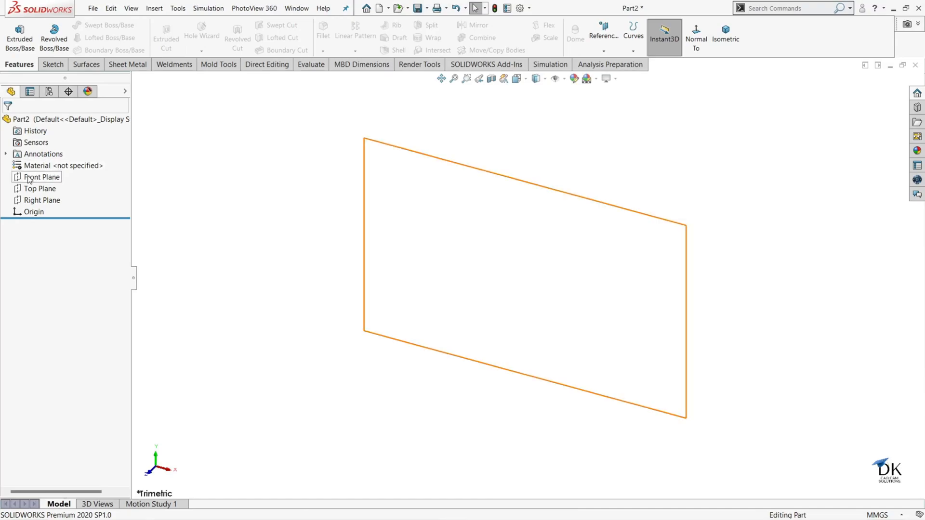
pyautogui.click(42, 177)
pyautogui.click(20, 164)
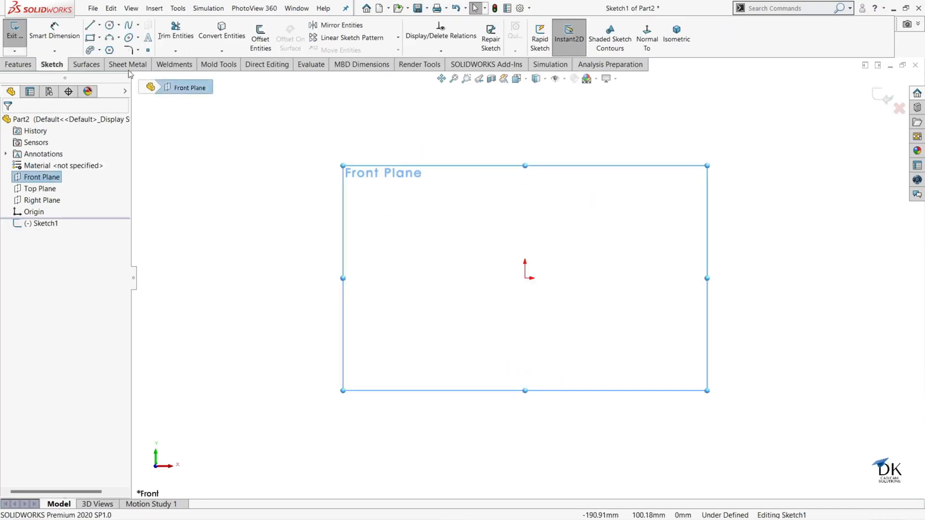
pyautogui.click(91, 38)
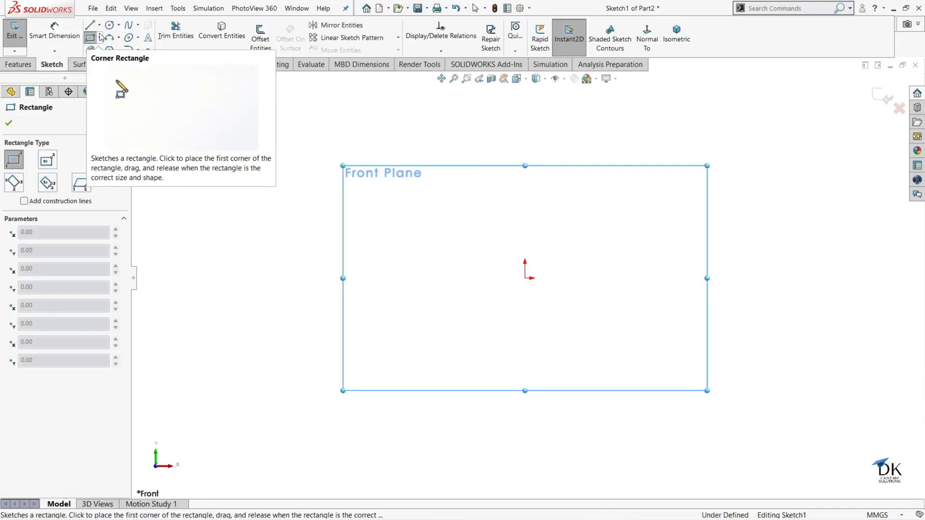
pyautogui.click(99, 37)
pyautogui.click(121, 62)
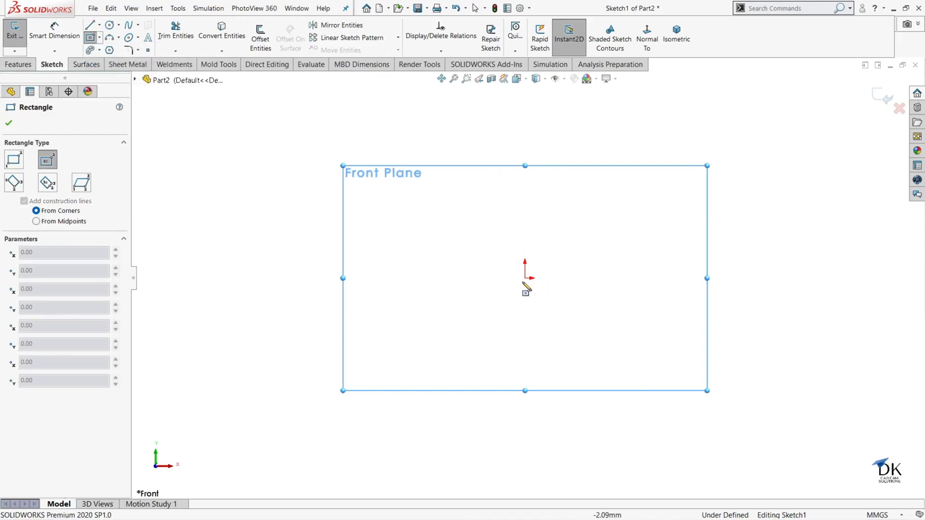
pyautogui.click(525, 278)
pyautogui.click(645, 155)
pyautogui.rightClick(633, 124)
pyautogui.click(647, 124)
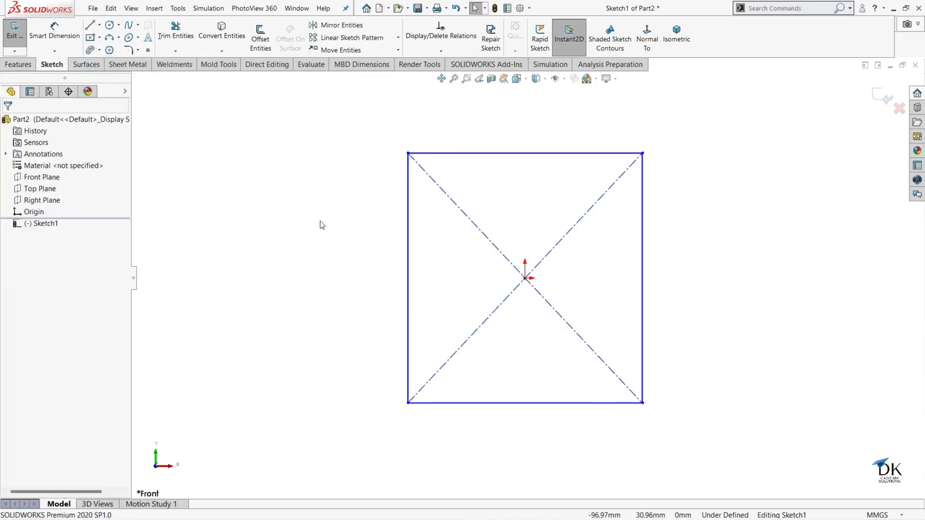
# Step: Dimension the rectangle's top edge and set its width to 120 mm
pyautogui.click(53, 40)
pyautogui.click(477, 153)
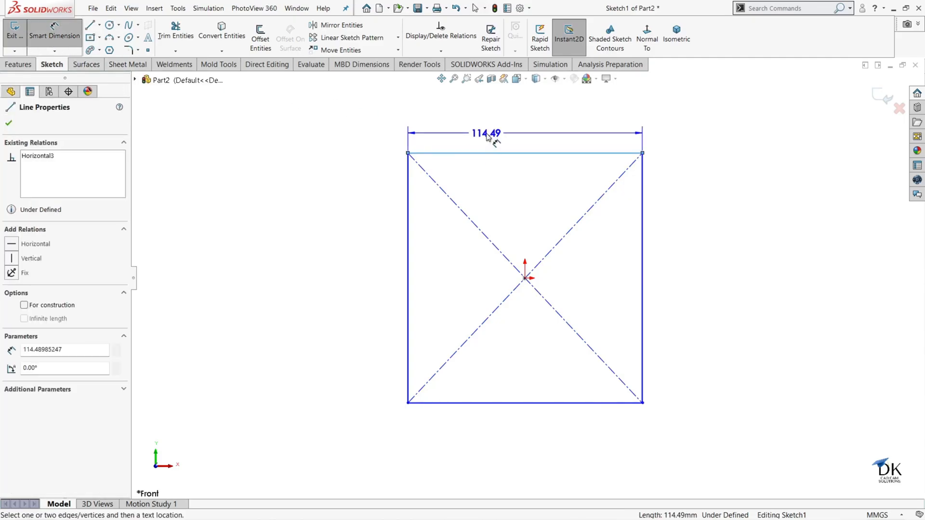
pyautogui.click(487, 137)
pyautogui.write('120')
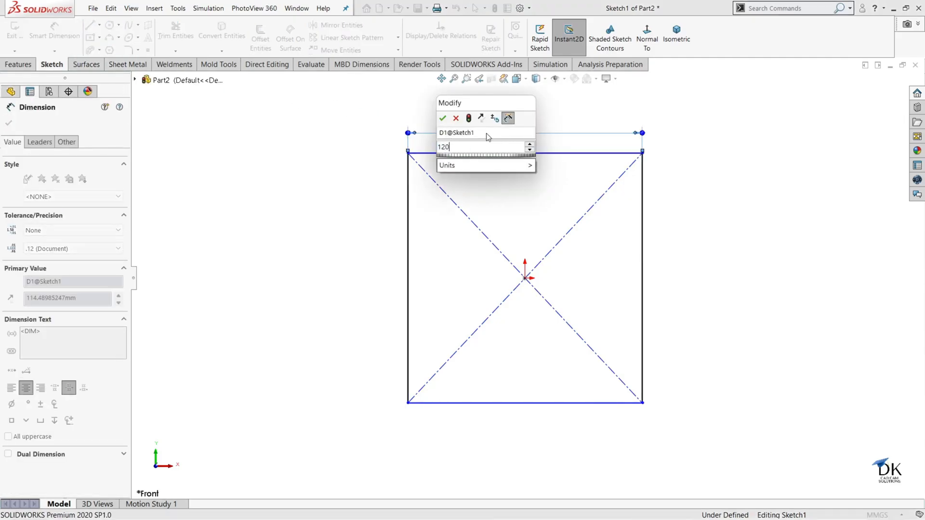
pyautogui.press('Return')
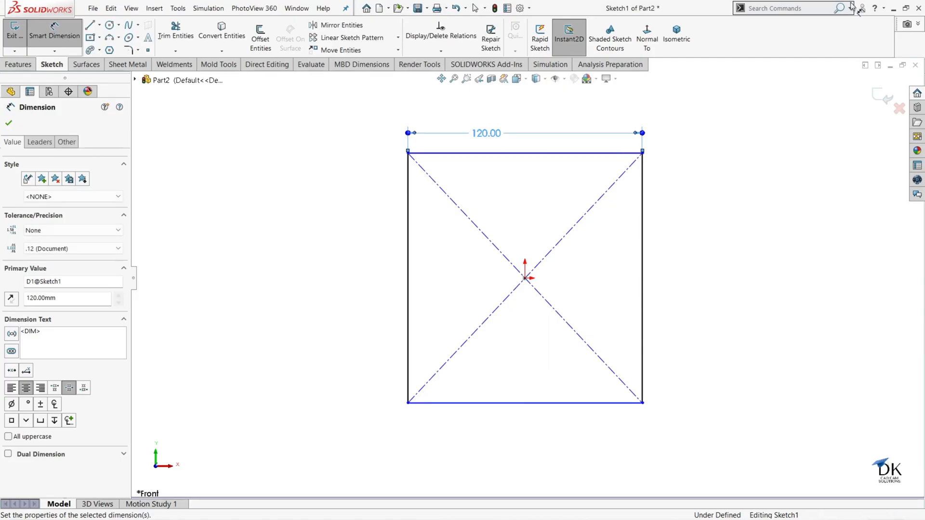
# Step: Dimension the rectangle's vertical side at 140 mm and exit the sketch
pyautogui.click(643, 246)
pyautogui.click(679, 239)
pyautogui.write('14')
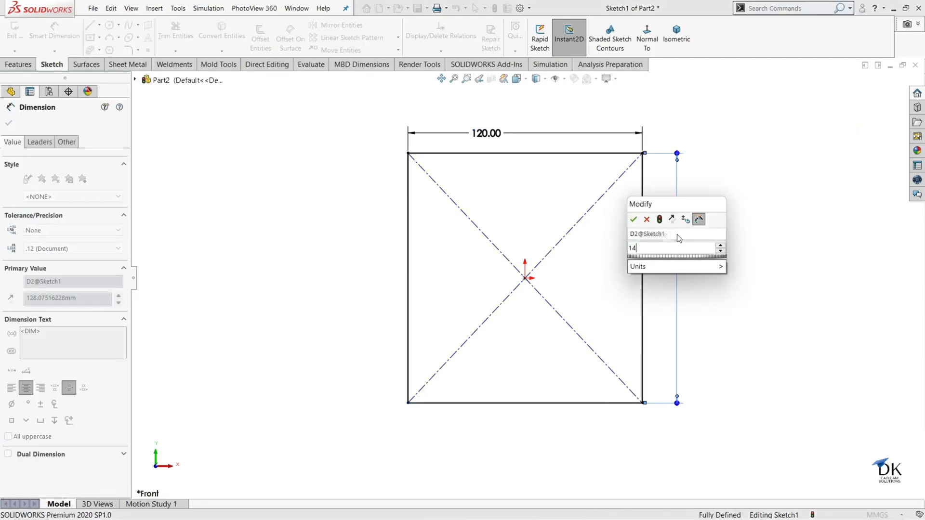
pyautogui.write('0')
pyautogui.press('Return')
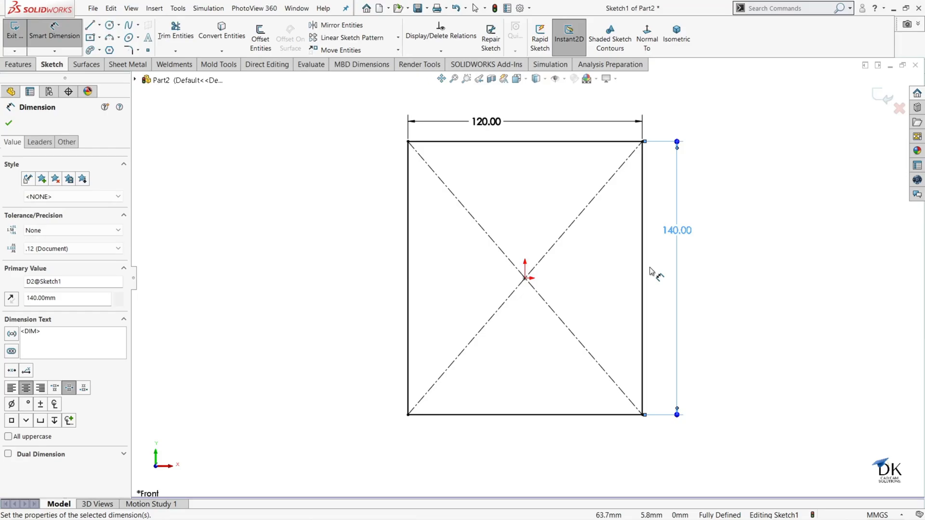
pyautogui.click(9, 124)
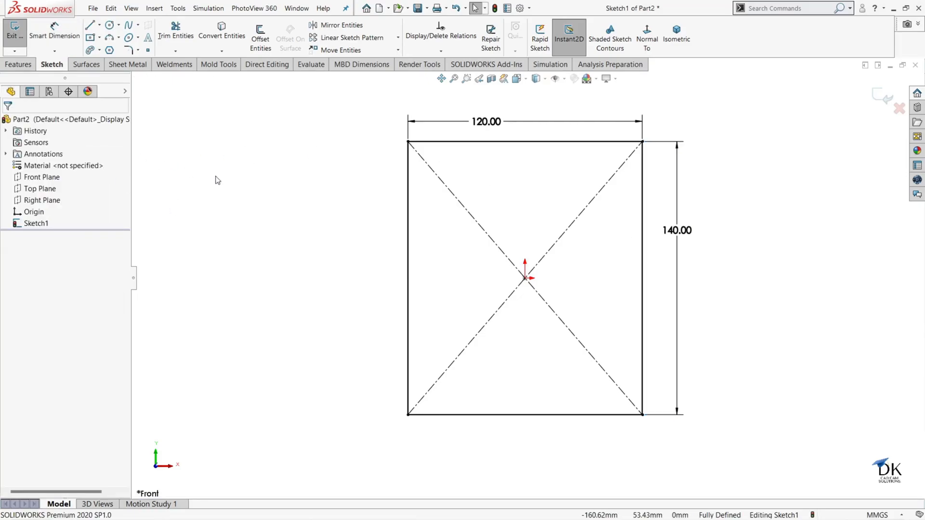
pyautogui.click(877, 100)
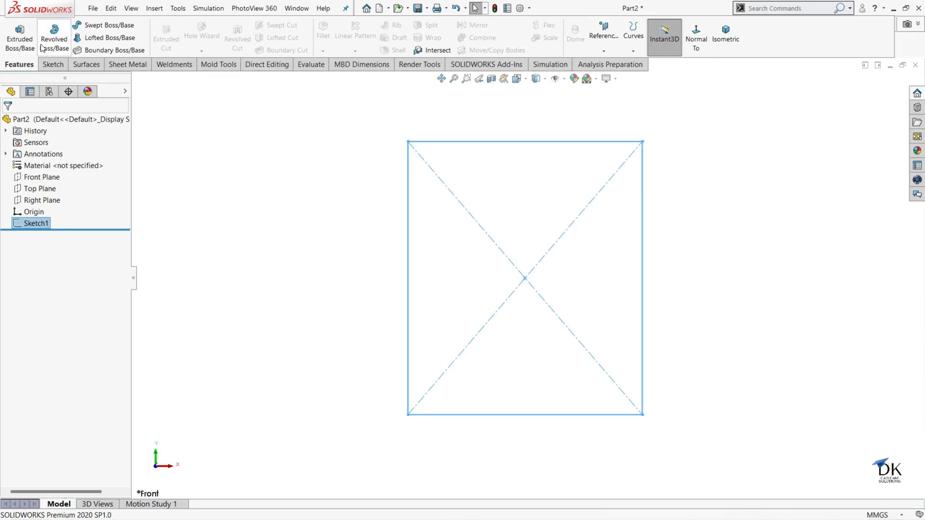
# Step: Extrude the rectangle as a boss 40 mm deep with the Mid Plane end condition
pyautogui.click(20, 34)
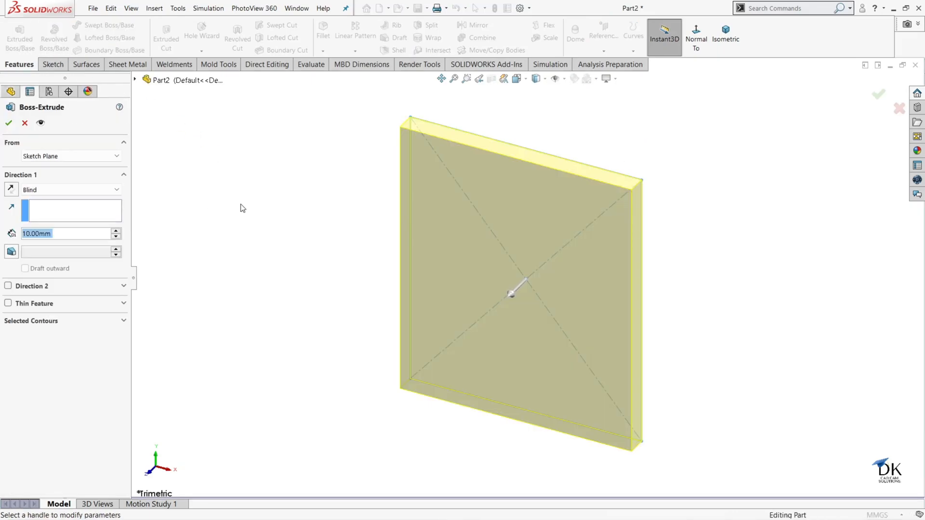
pyautogui.click(53, 188)
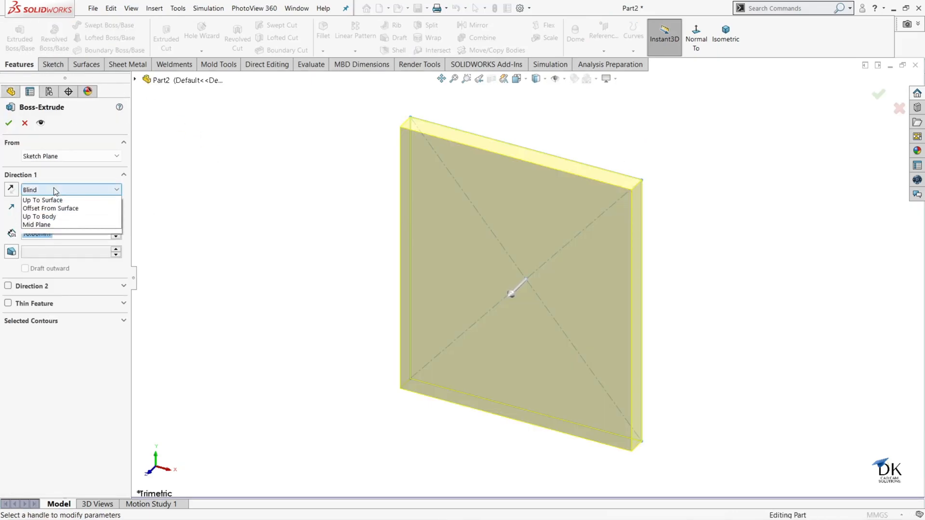
pyautogui.click(45, 240)
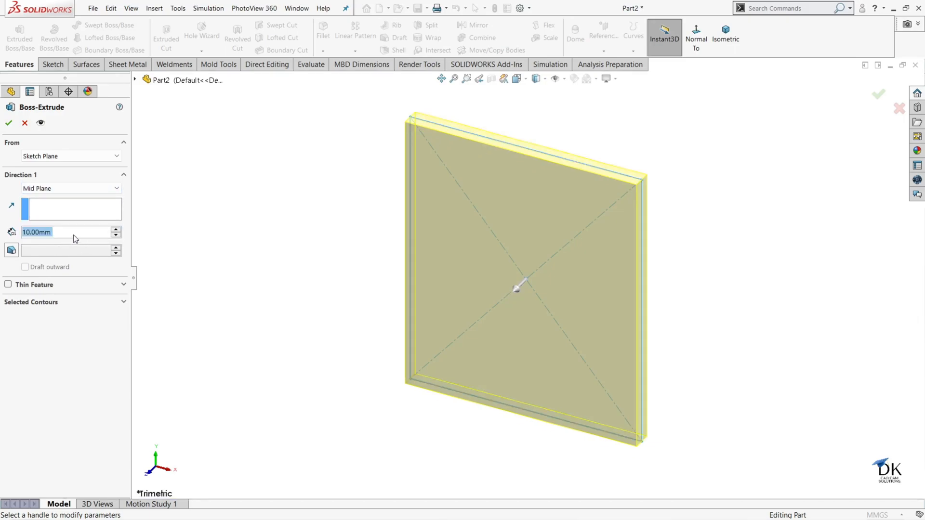
pyautogui.write('40')
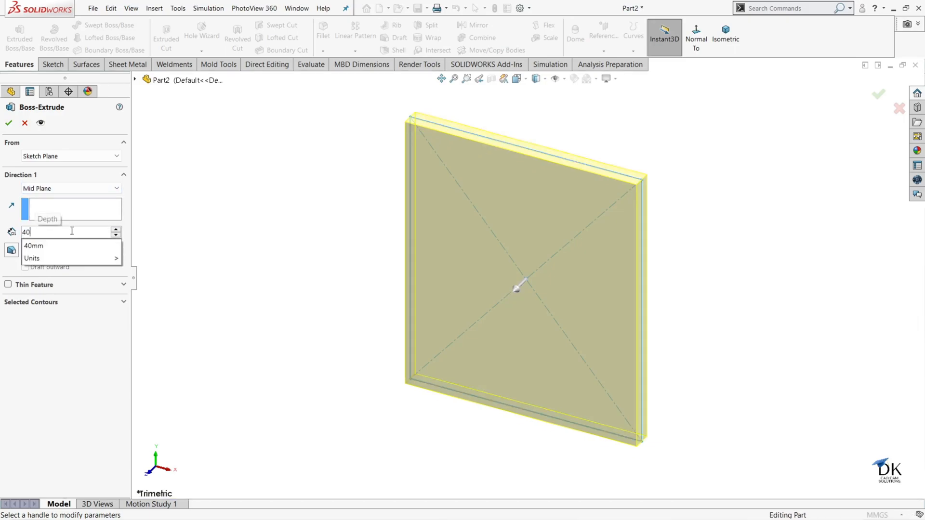
pyautogui.press('Return')
pyautogui.click(9, 124)
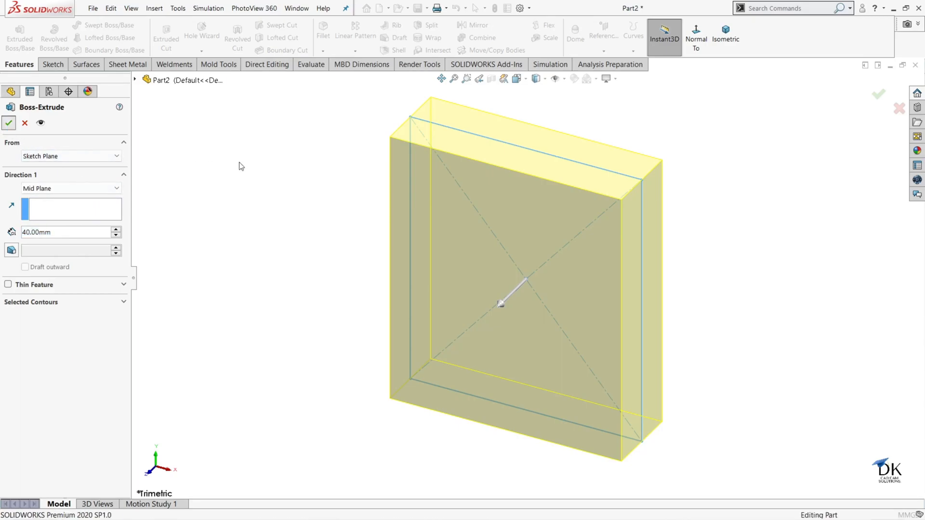
# Step: Sketch a corner rectangle about 86 mm wide on the block's front face, rising from its bottom edge, consulting Part-1.pdf in Acrobat Reader
pyautogui.moveTo(435, 241); pyautogui.dragTo(432, 190, button='middle')
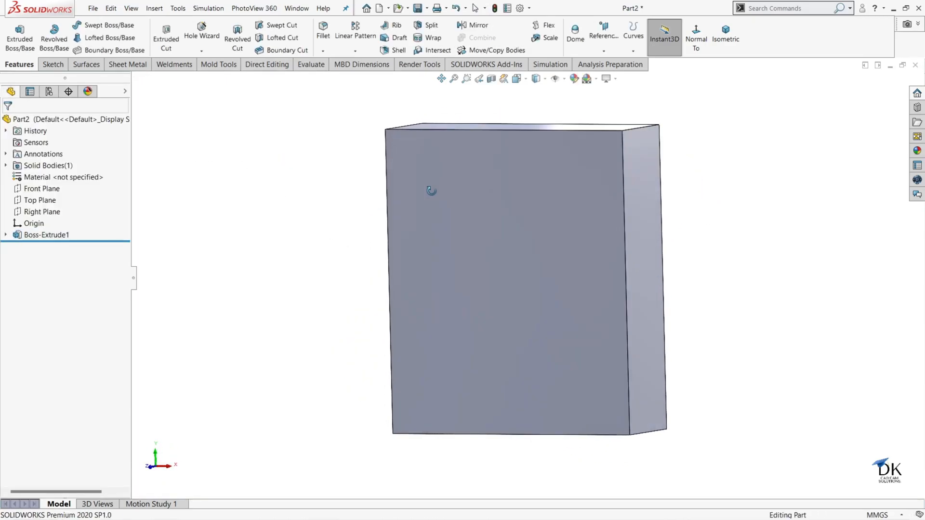
pyautogui.click(509, 303)
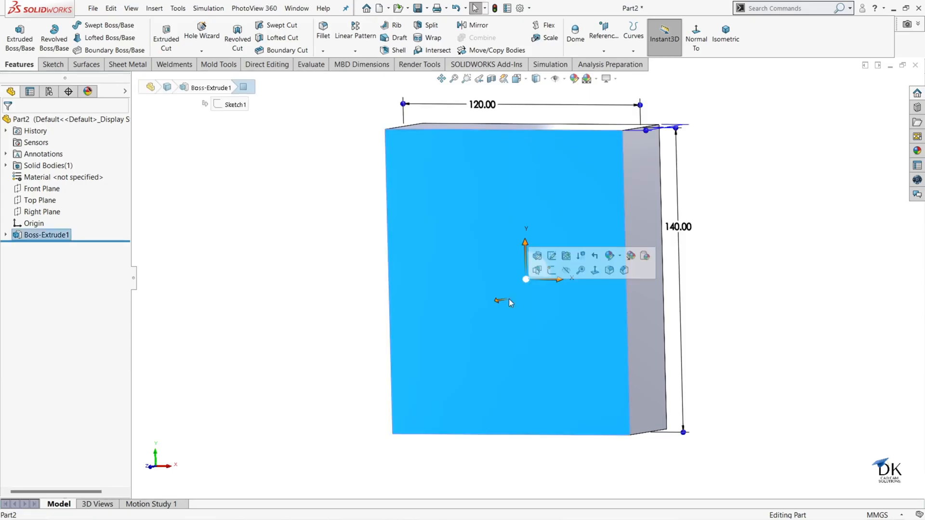
pyautogui.click(554, 275)
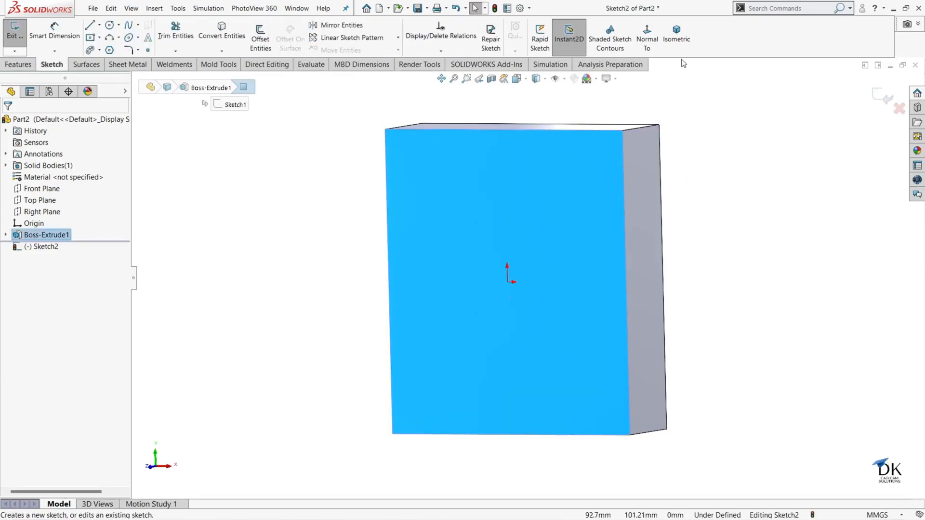
pyautogui.click(647, 34)
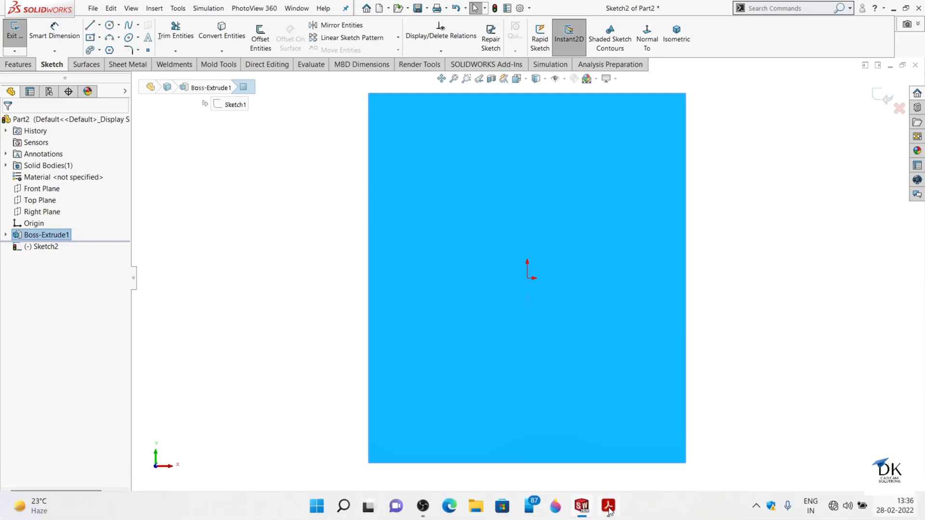
pyautogui.click(608, 507)
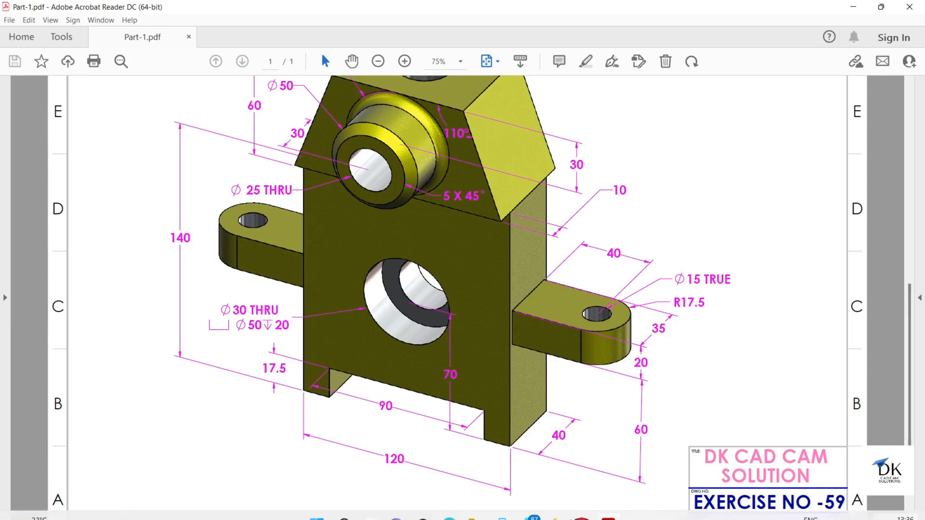
pyautogui.click(582, 508)
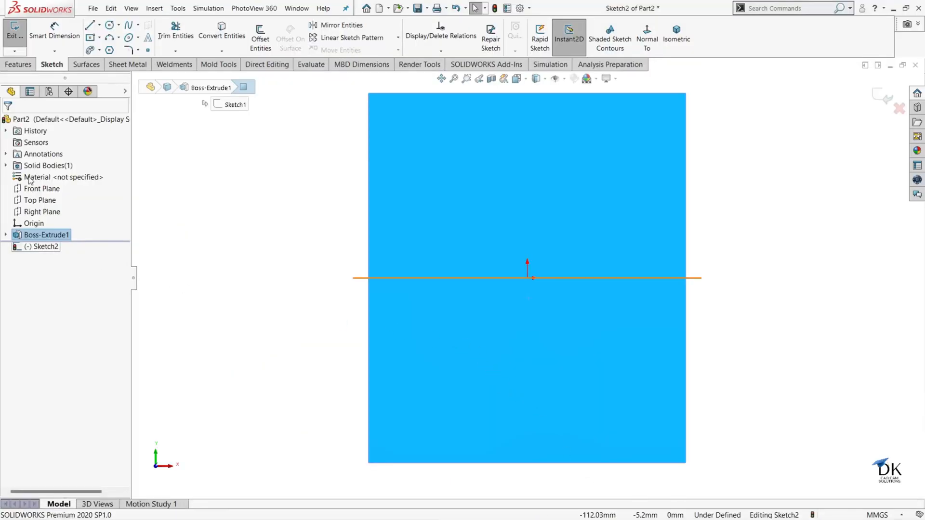
pyautogui.click(99, 38)
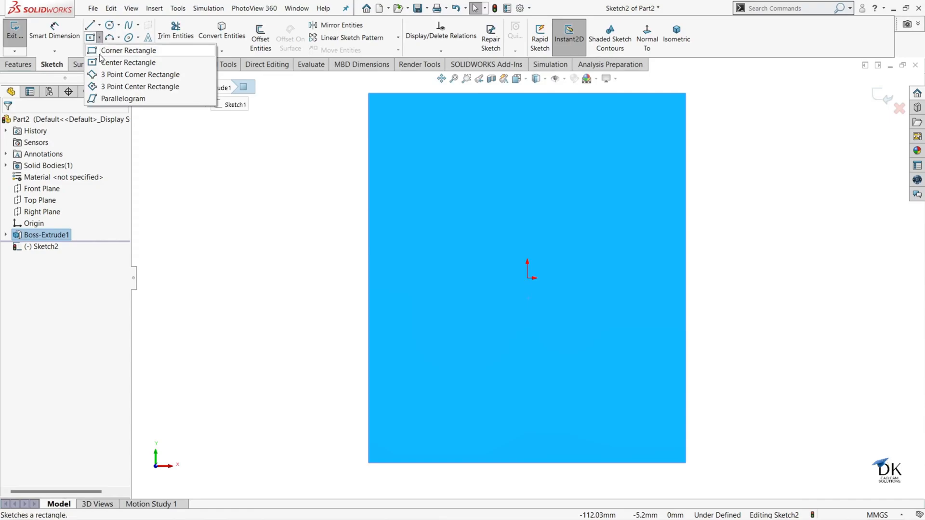
pyautogui.click(102, 51)
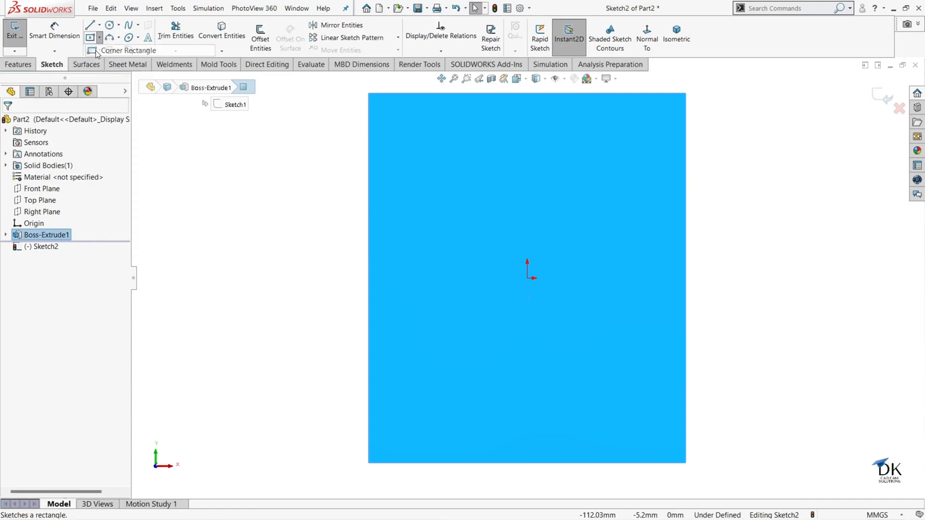
pyautogui.click(414, 462)
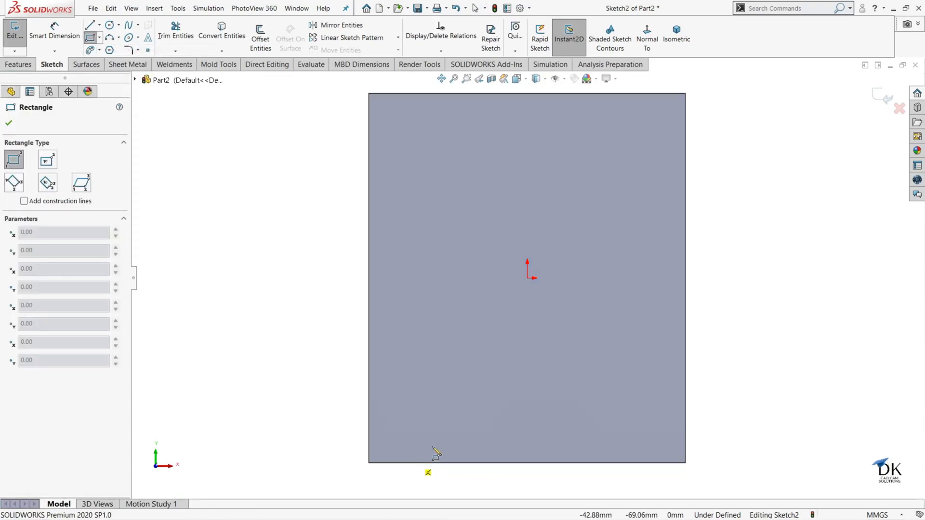
pyautogui.click(639, 421)
pyautogui.rightClick(641, 422)
pyautogui.click(648, 423)
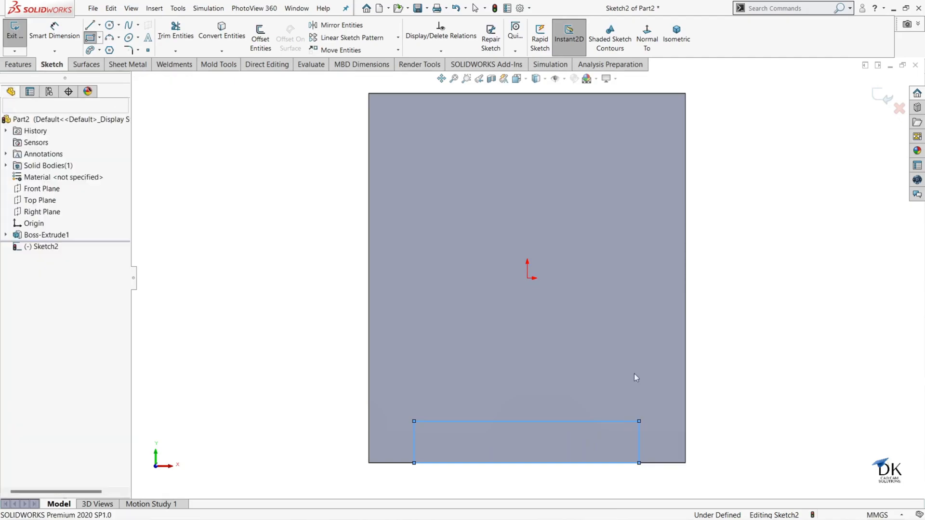
# Step: Add a vertical relation between the midpoint of the new rectangle's top edge and the origin
pyautogui.click(526, 422)
pyautogui.keyDown('ctrl'); pyautogui.click(527, 278); pyautogui.keyUp('ctrl')
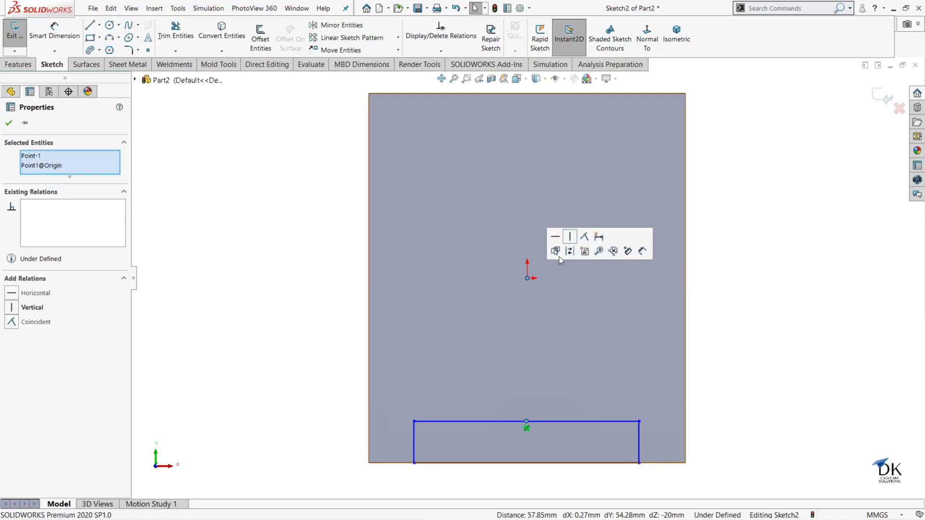
pyautogui.click(569, 237)
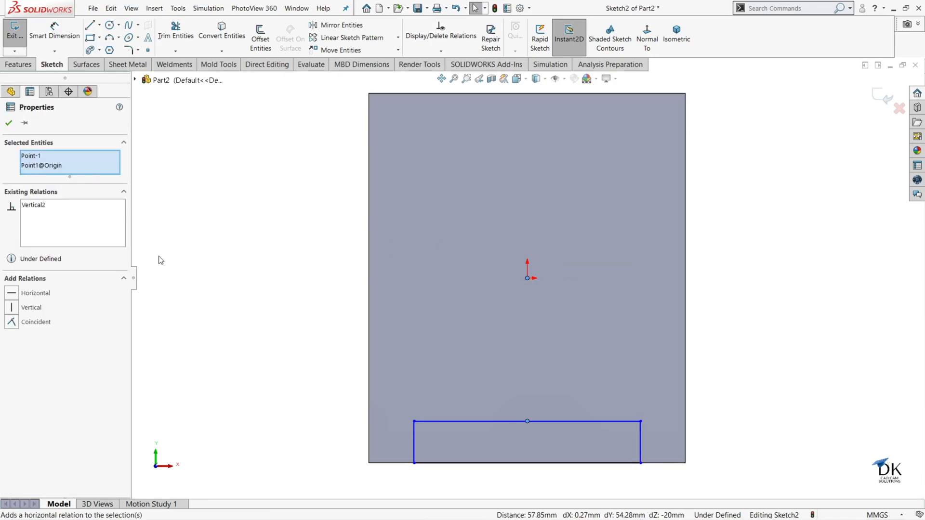
pyautogui.click(9, 123)
# Step: Dimension the top edge of the rectangle on the front face and set its width to 90 mm
pyautogui.click(54, 31)
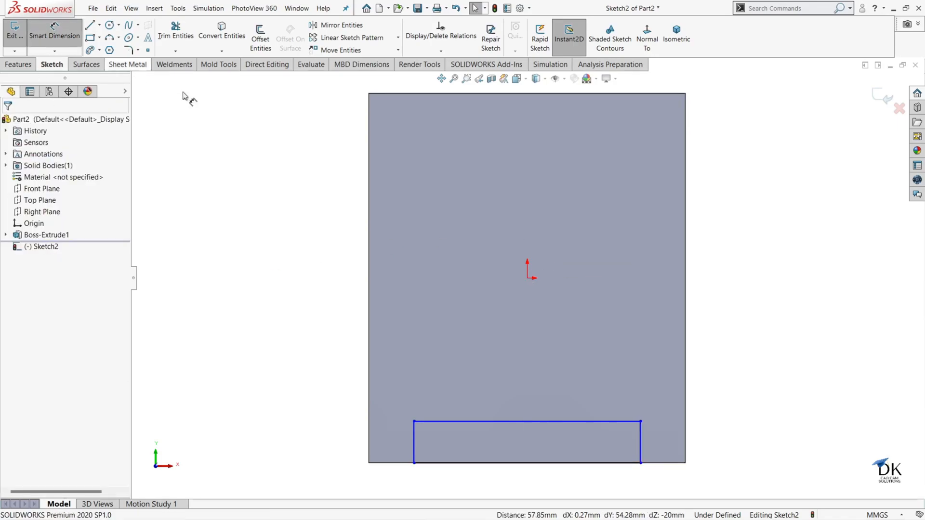
pyautogui.click(528, 422)
pyautogui.click(542, 385)
pyautogui.write('9')
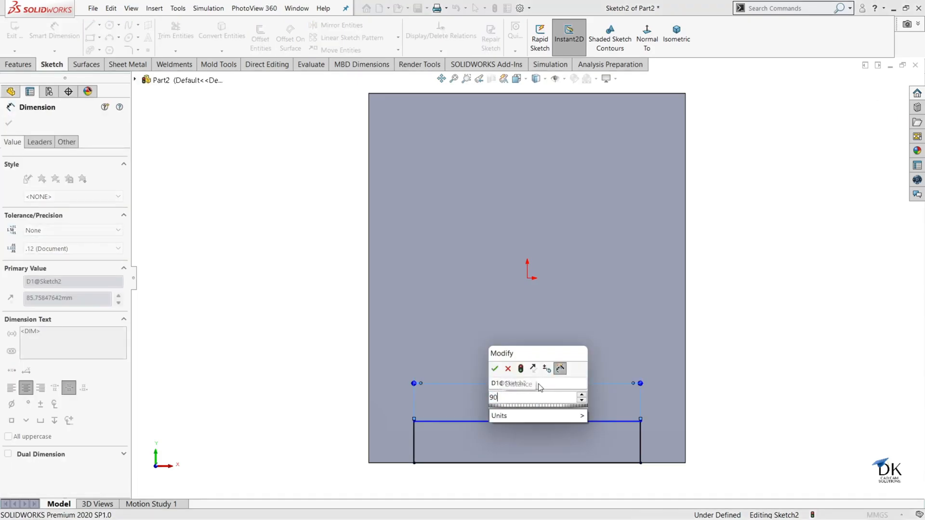
pyautogui.write('0')
pyautogui.press('Return')
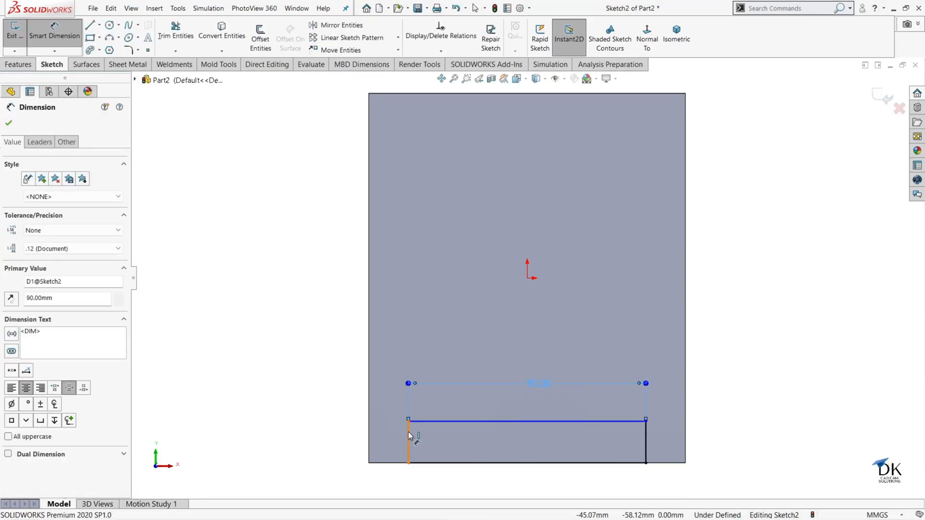
# Step: Dimension the side of the rectangle on the front face at 17.5 mm and exit the sketch
pyautogui.click(408, 438)
pyautogui.click(343, 439)
pyautogui.write('17.5')
pyautogui.press('Return')
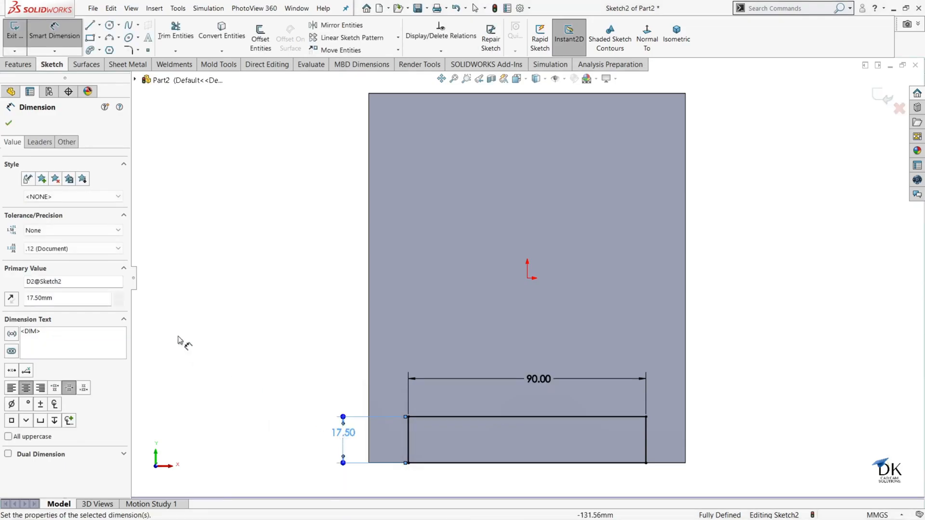
pyautogui.click(8, 125)
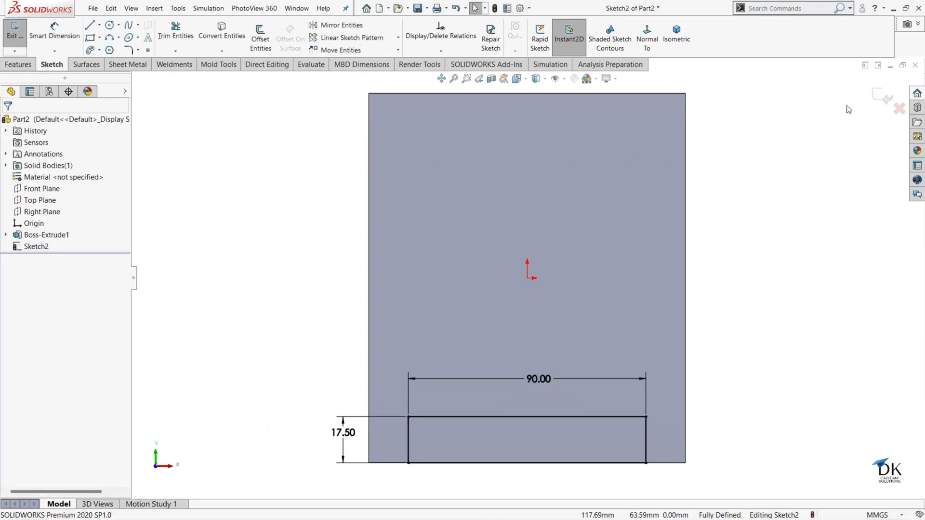
pyautogui.click(881, 97)
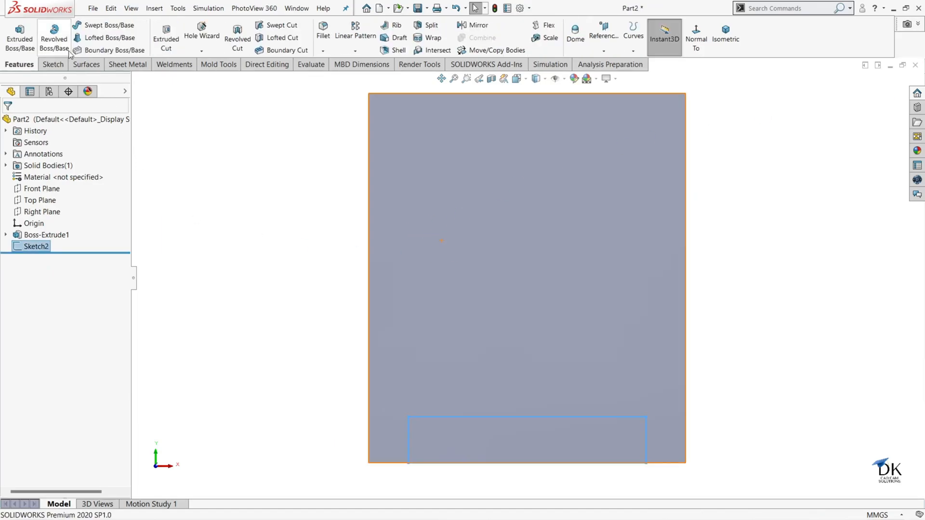
# Step: Cut the 90 x 17.5 mm rectangle sketch through the whole block with Extruded Cut set to Through All
pyautogui.click(166, 35)
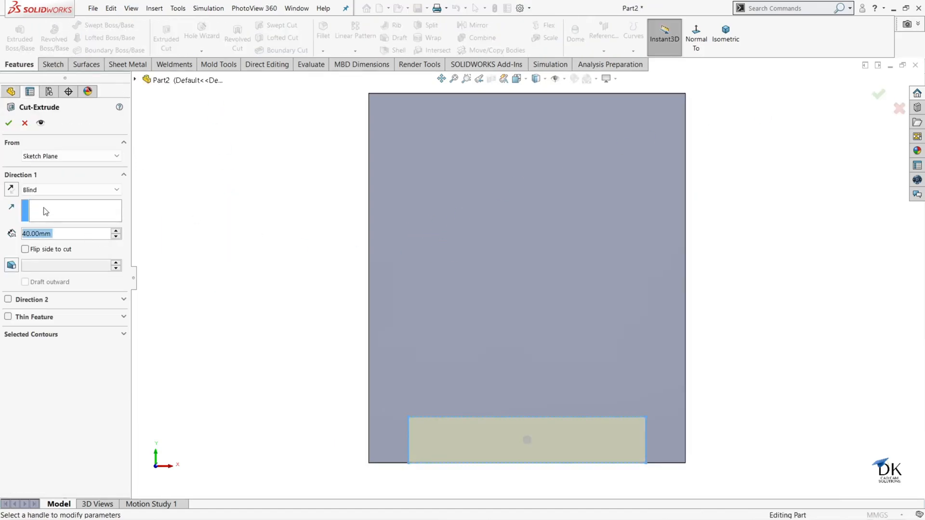
pyautogui.click(51, 188)
pyautogui.click(48, 209)
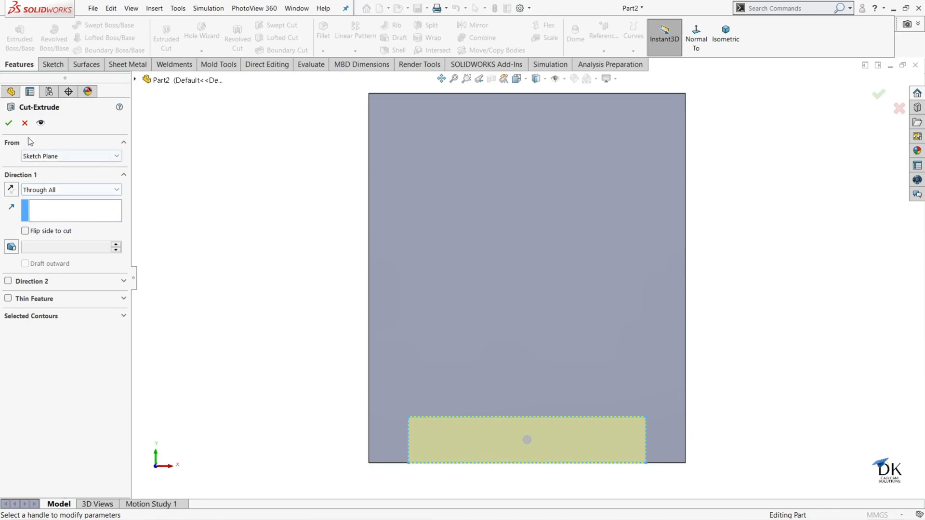
pyautogui.click(8, 123)
pyautogui.moveTo(547, 320); pyautogui.dragTo(516, 315, button='middle')
pyautogui.scroll(3, 508, 353)
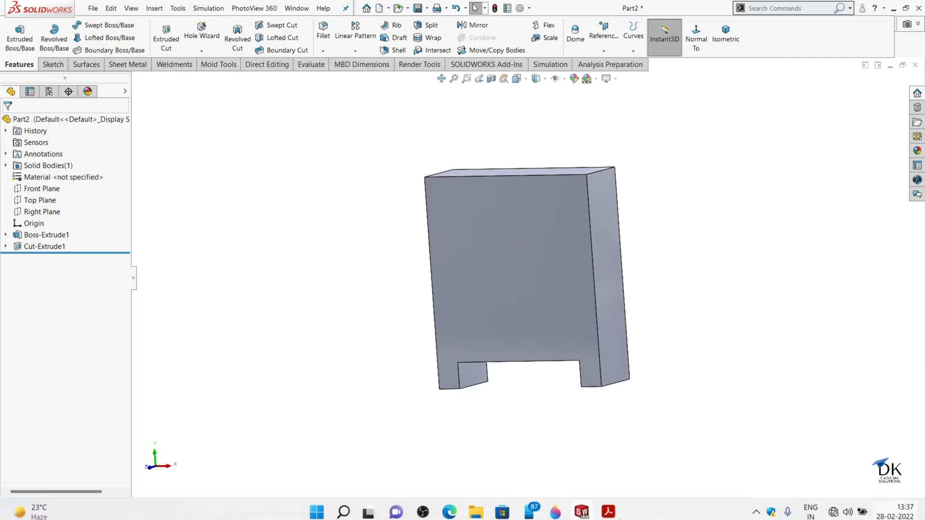
# Step: Check Part-1.pdf in Acrobat Reader, and in SOLIDWORKS sketch two origin-centred circles on the block's front face, radii about 18.5 and 8.6 mm
pyautogui.click(608, 515)
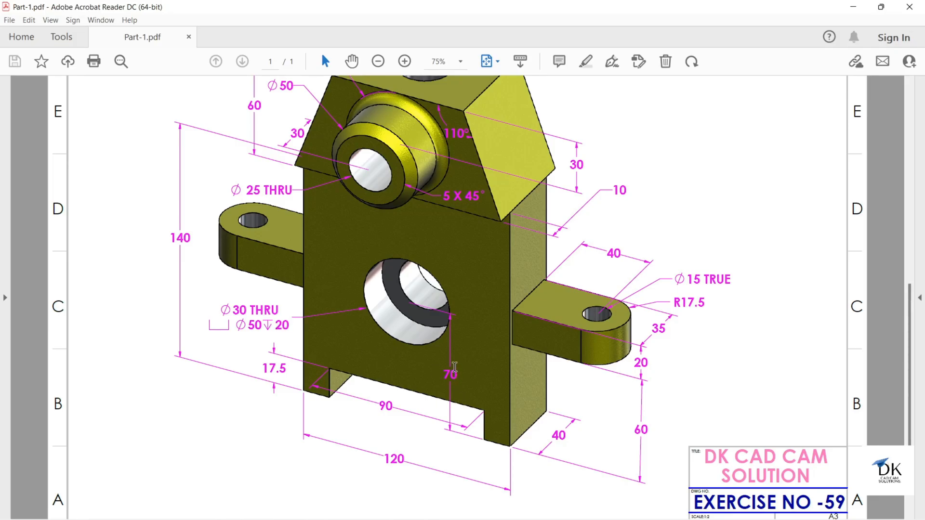
pyautogui.moveTo(622, 503)
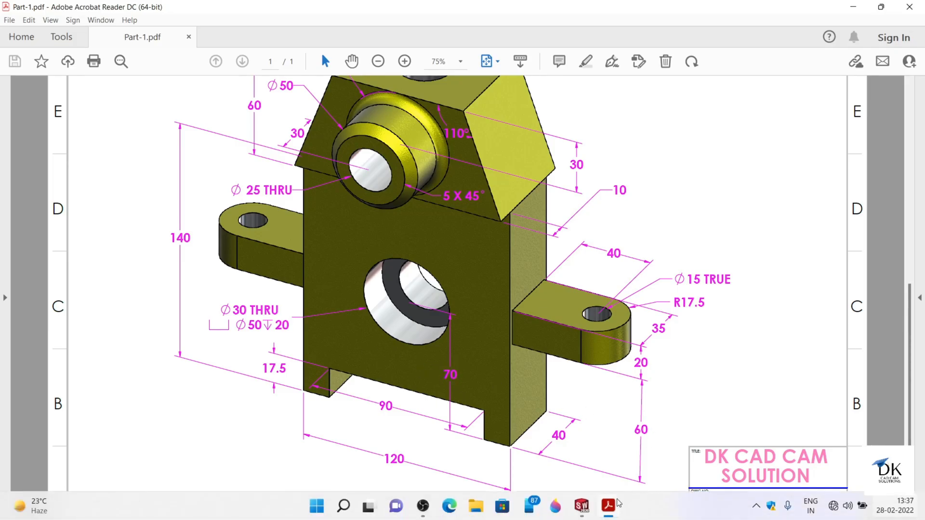
pyautogui.click(583, 505)
pyautogui.click(527, 298)
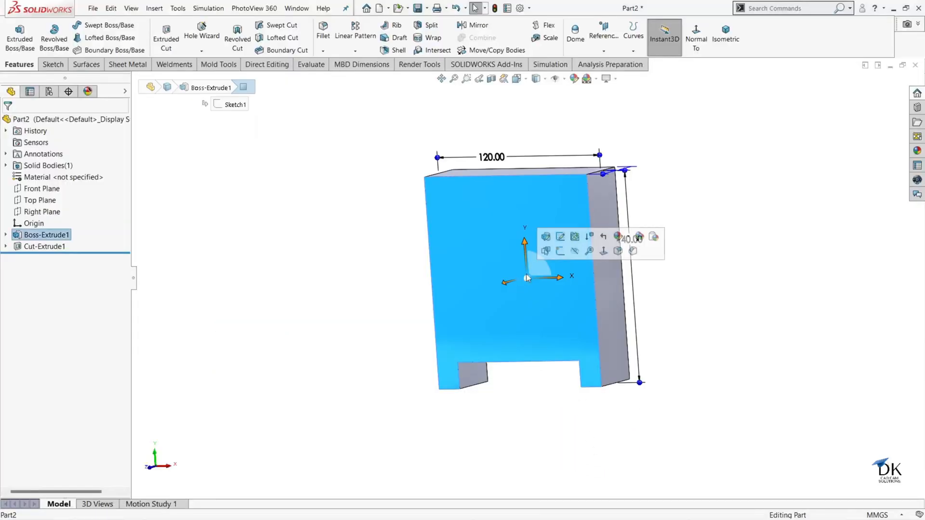
pyautogui.click(559, 251)
pyautogui.click(647, 36)
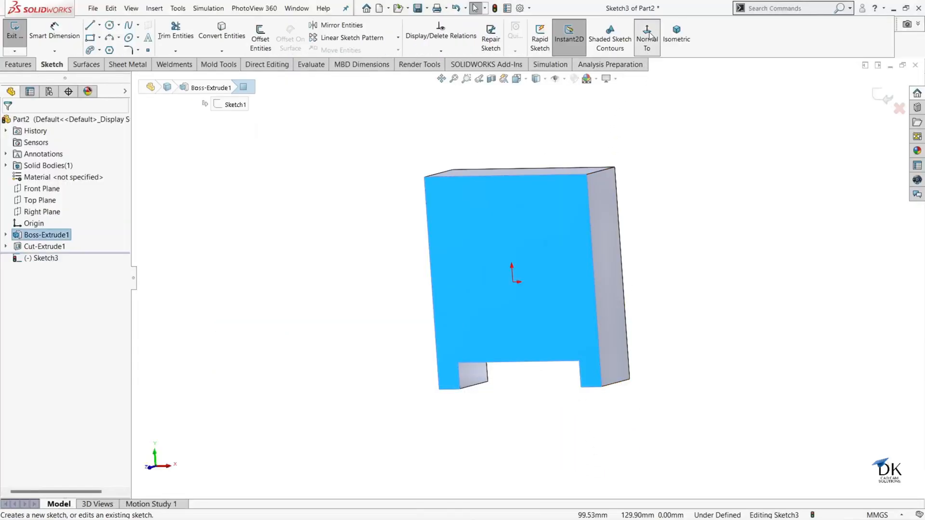
pyautogui.click(110, 26)
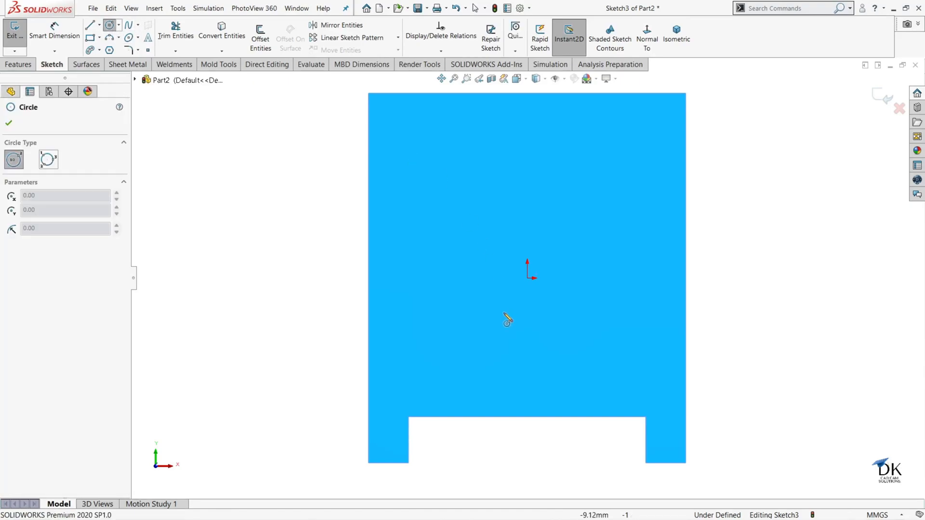
pyautogui.click(527, 278)
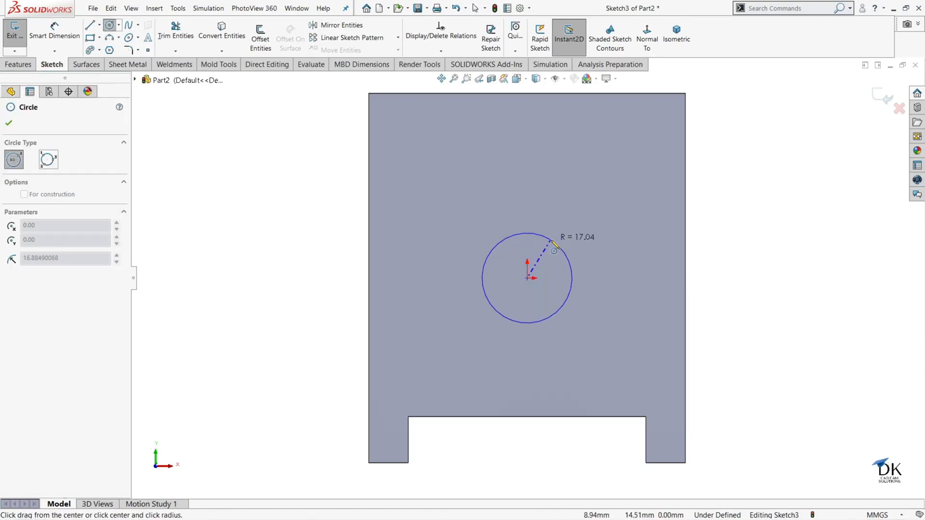
pyautogui.click(563, 243)
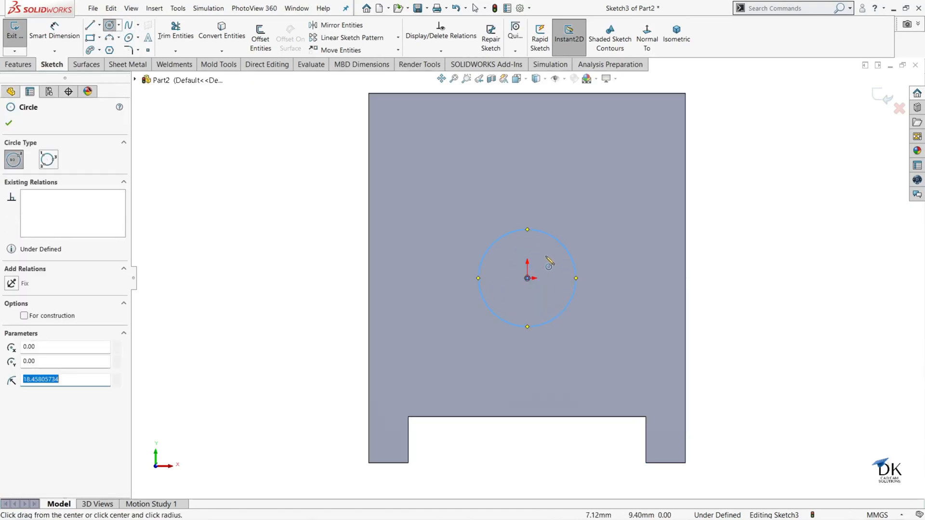
pyautogui.click(527, 278)
pyautogui.click(543, 262)
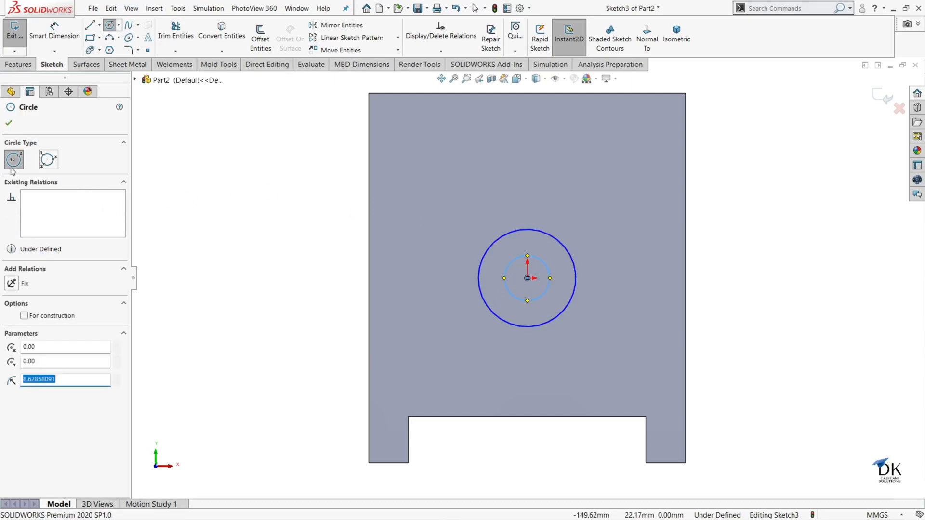
pyautogui.click(14, 124)
# Step: Add a driven vertical dimension between the circles' centre and the bottom edge of the block
pyautogui.click(54, 26)
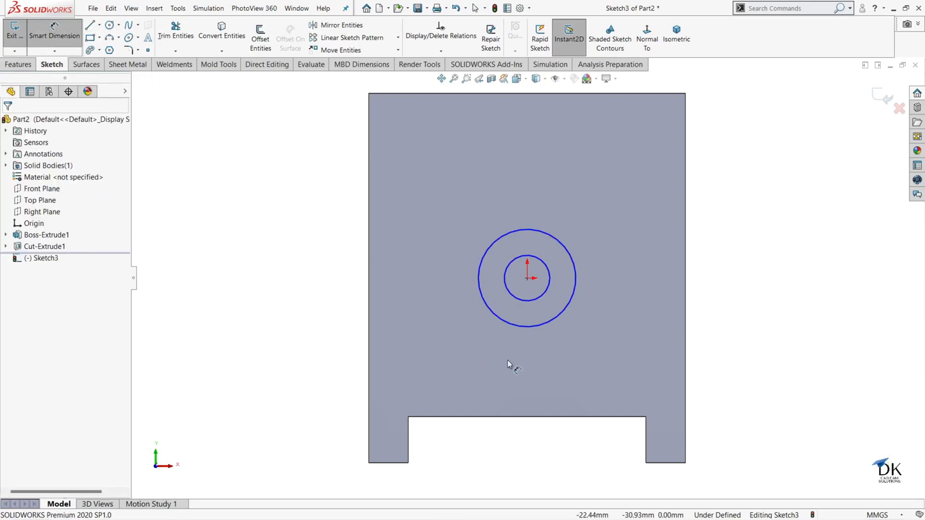
pyautogui.click(560, 320)
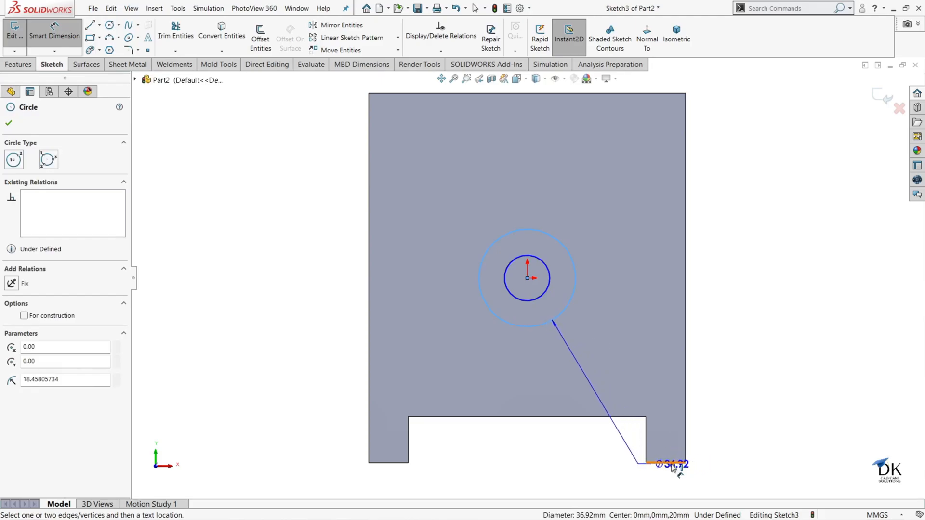
pyautogui.click(670, 463)
pyautogui.click(710, 405)
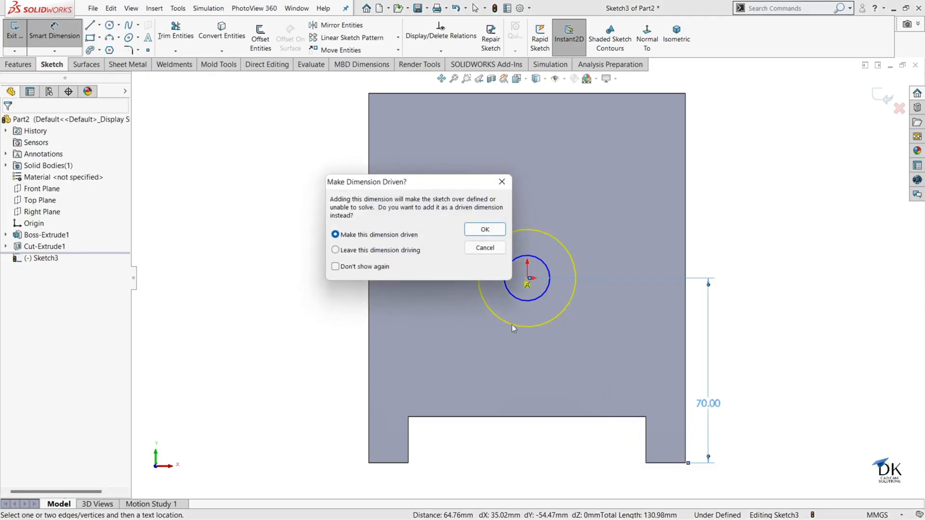
pyautogui.click(485, 231)
# Step: Dimension the outer circle at 50 mm diameter and the inner circle at 30 mm diameter, and exit the sketch
pyautogui.click(563, 312)
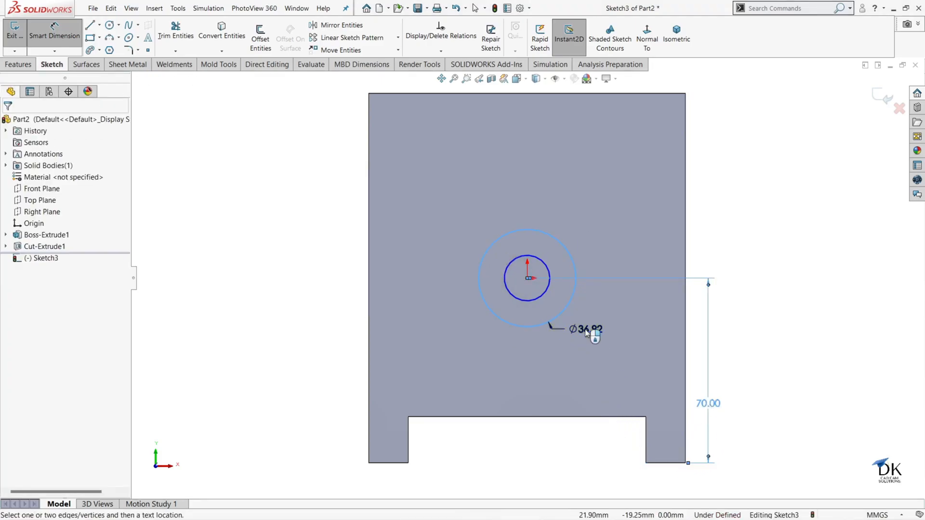
pyautogui.click(585, 331)
pyautogui.write('50')
pyautogui.press('Return')
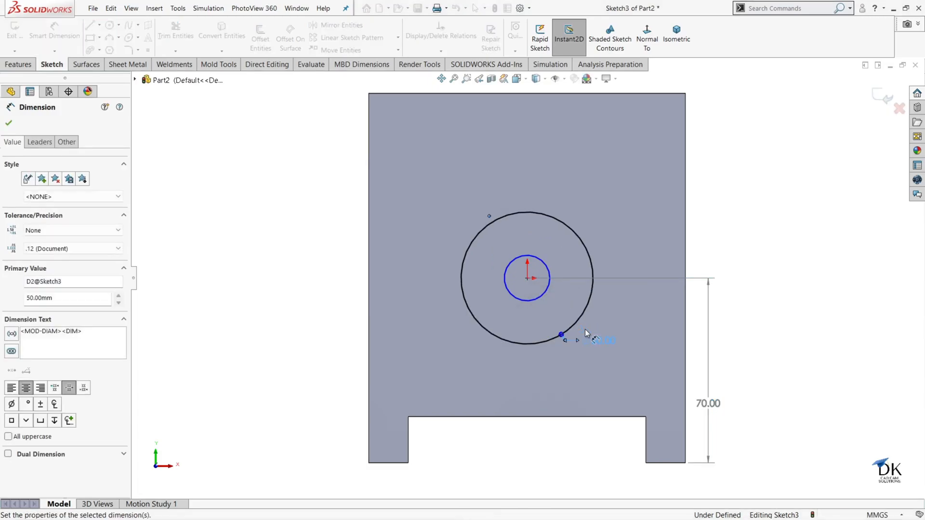
pyautogui.click(536, 297)
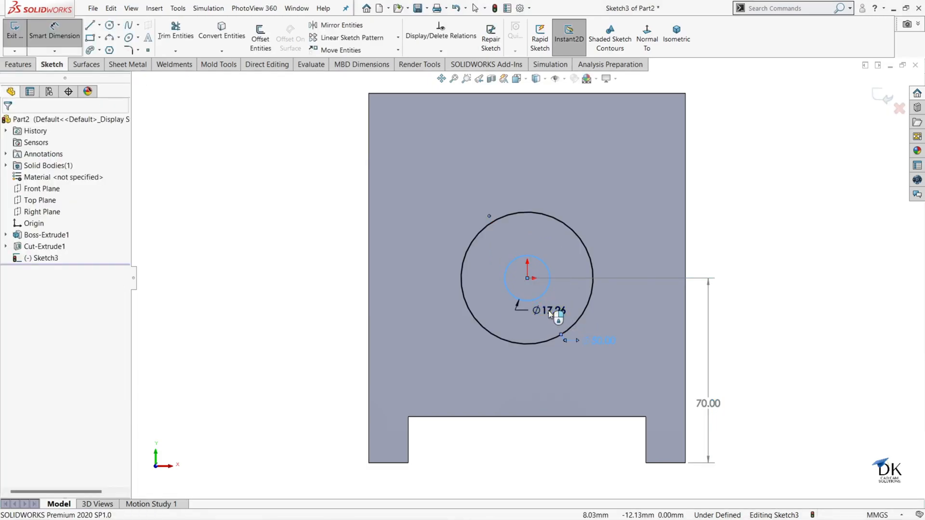
pyautogui.click(548, 311)
pyautogui.write('30')
pyautogui.press('Return')
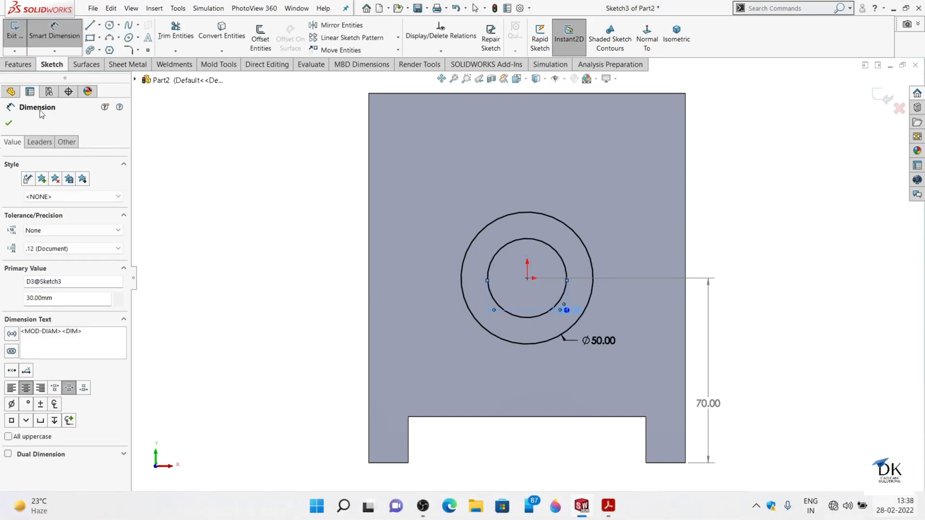
pyautogui.click(8, 123)
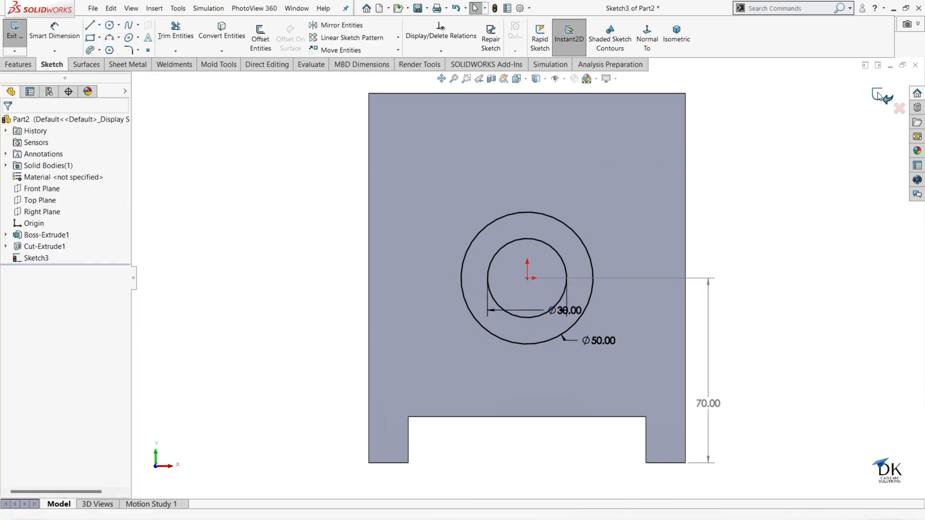
# Step: Cut only the inner 30 mm circle region through the entire block, removing the whole sketch from the selected contours
pyautogui.click(165, 37)
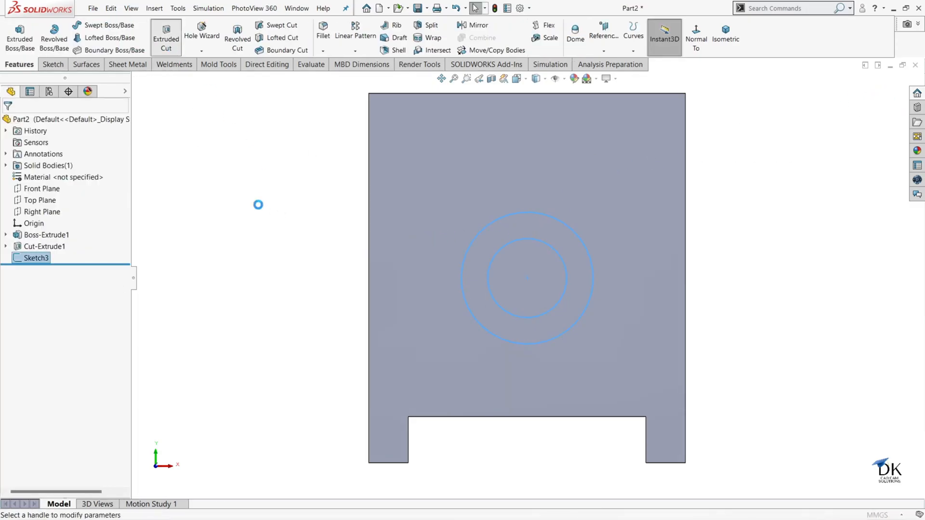
pyautogui.click(71, 336)
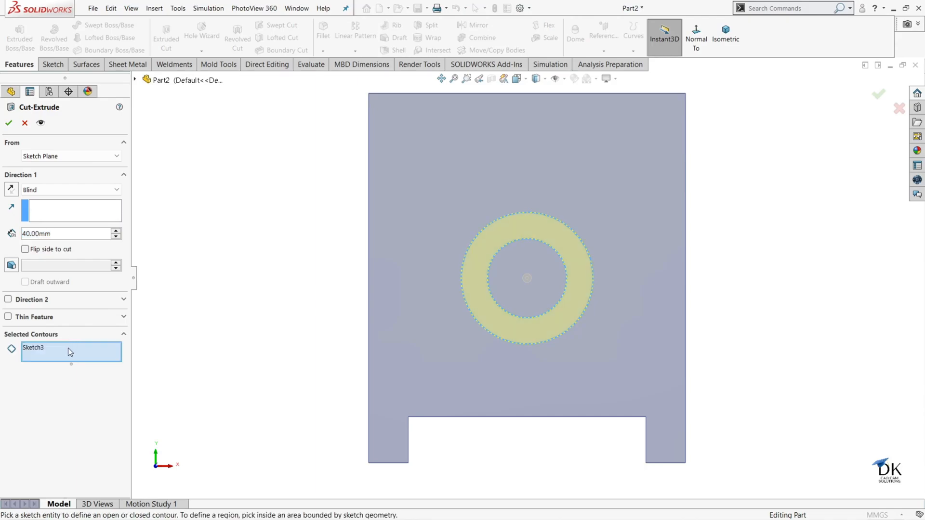
pyautogui.click(507, 299)
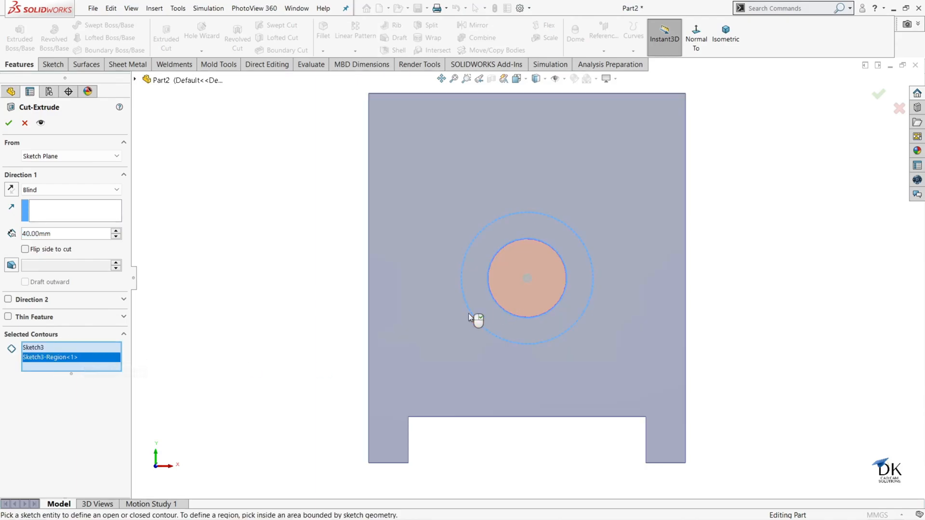
pyautogui.rightClick(41, 348)
pyautogui.click(70, 367)
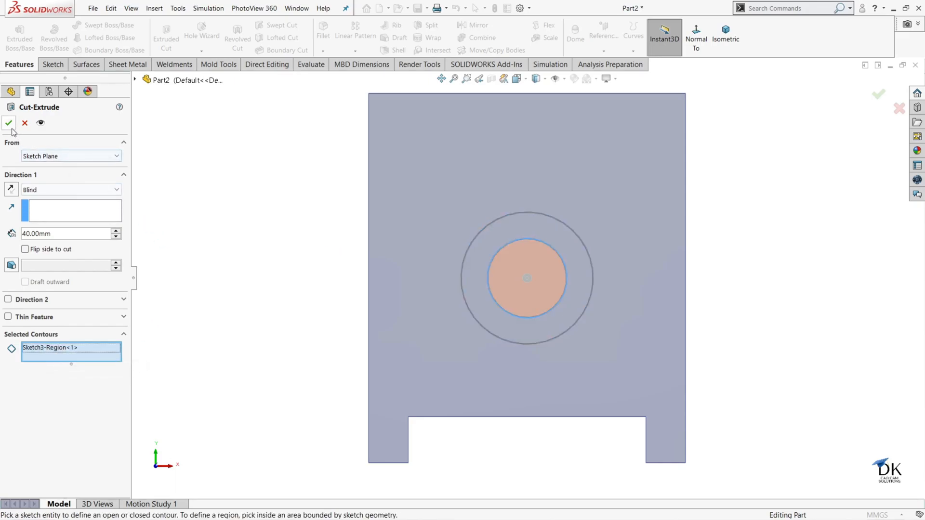
pyautogui.click(43, 190)
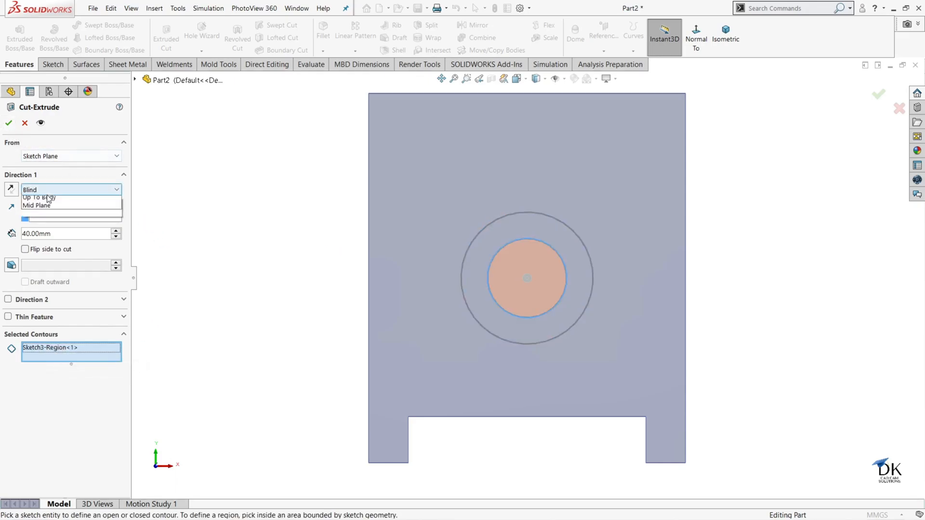
pyautogui.click(43, 207)
pyautogui.click(9, 123)
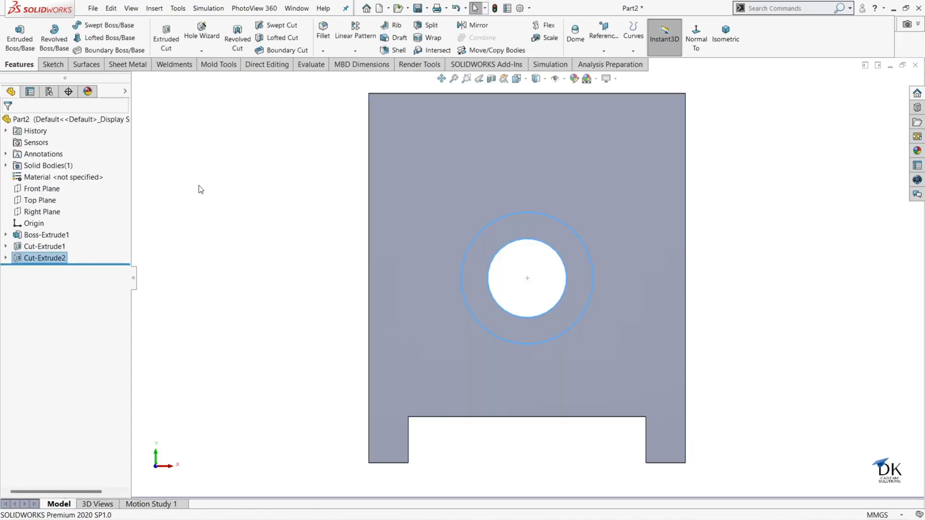
# Step: Reuse the hole sketch to cut the ring region between the 30 and 50 mm circles to a blind depth of 20 mm
pyautogui.moveTo(221, 210); pyautogui.dragTo(239, 289, button='middle')
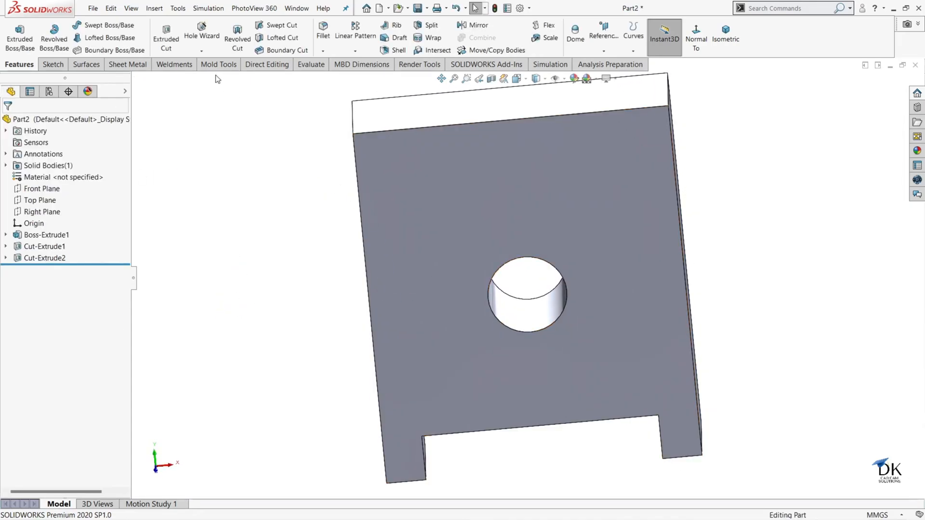
pyautogui.click(13, 259)
pyautogui.click(7, 258)
pyautogui.click(28, 270)
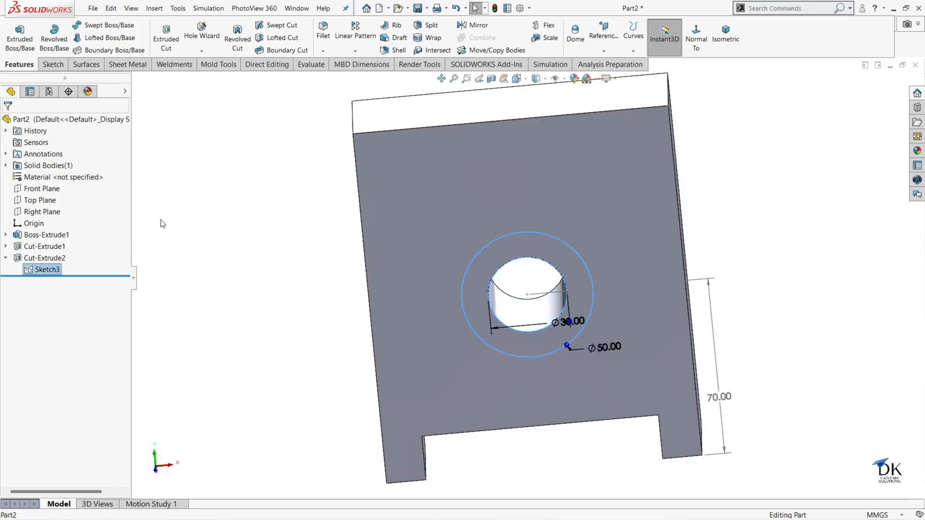
pyautogui.click(172, 48)
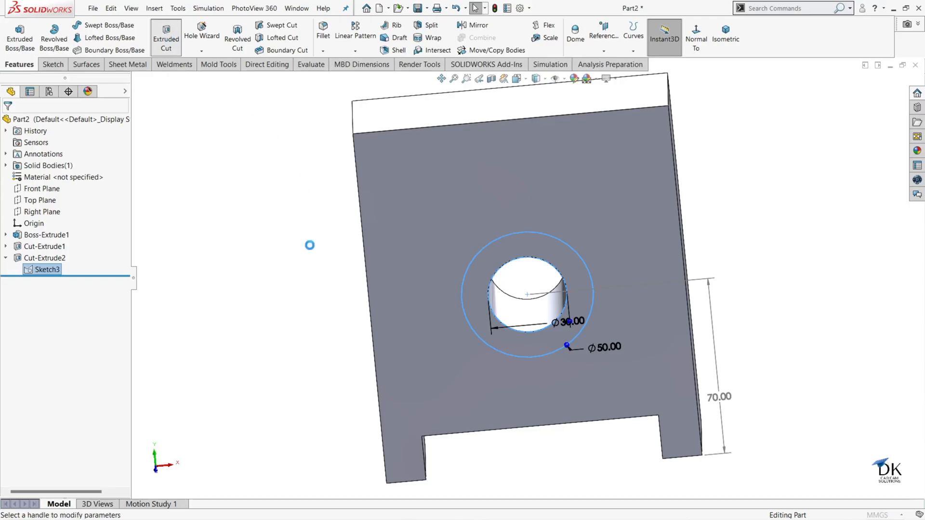
pyautogui.click(40, 335)
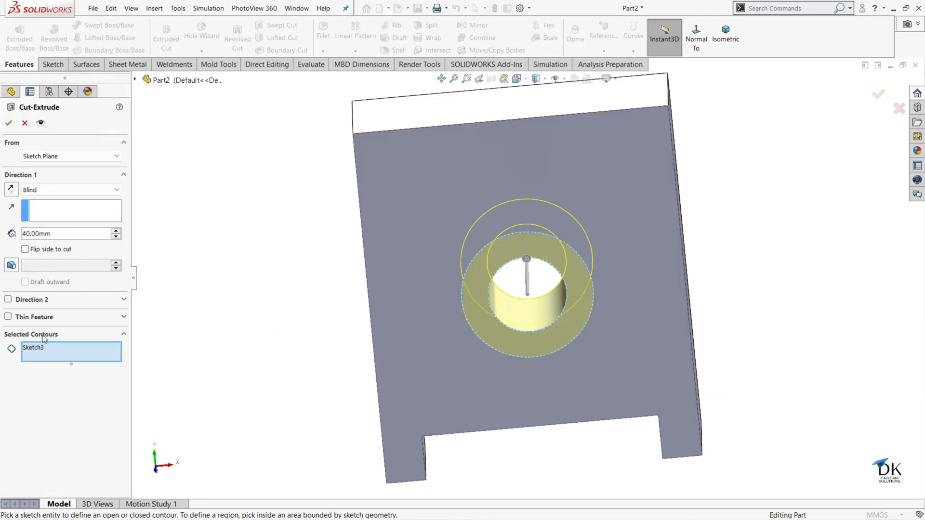
pyautogui.click(547, 352)
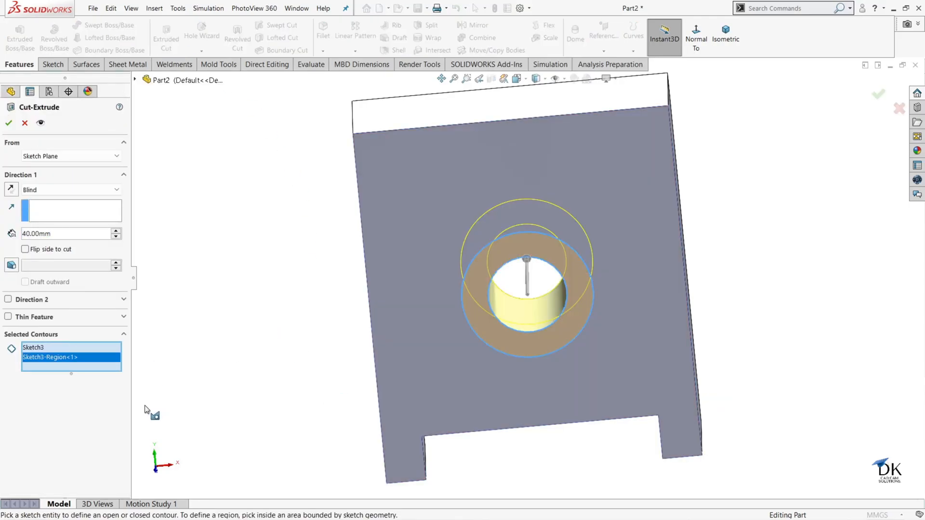
pyautogui.rightClick(33, 347)
pyautogui.click(60, 366)
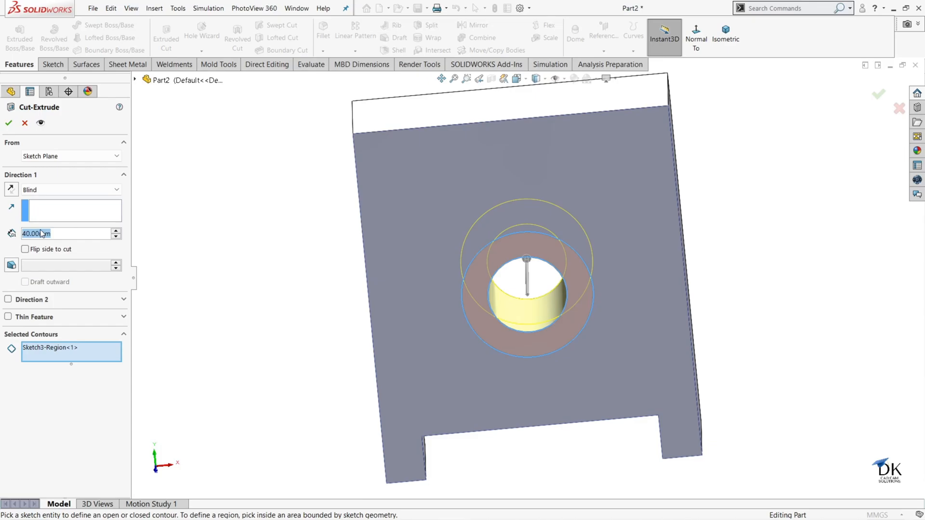
pyautogui.write('20')
pyautogui.press('Return')
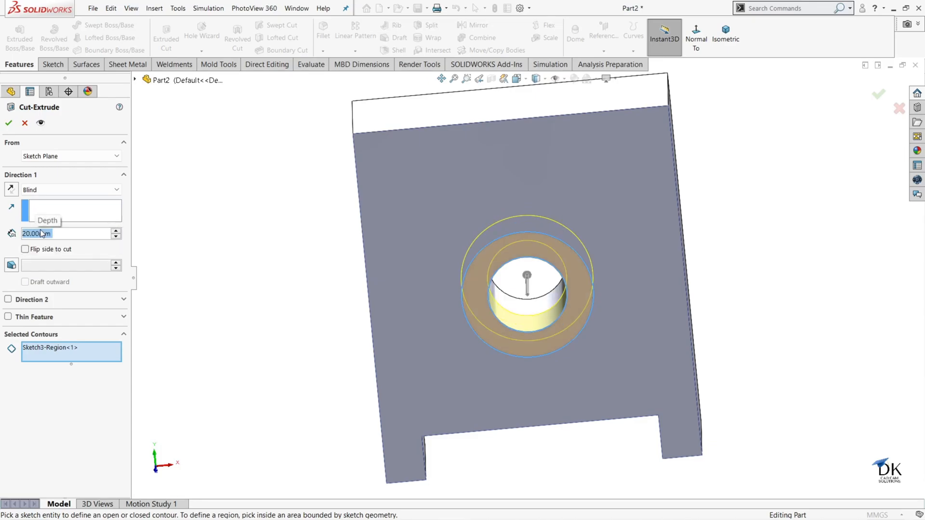
pyautogui.click(9, 123)
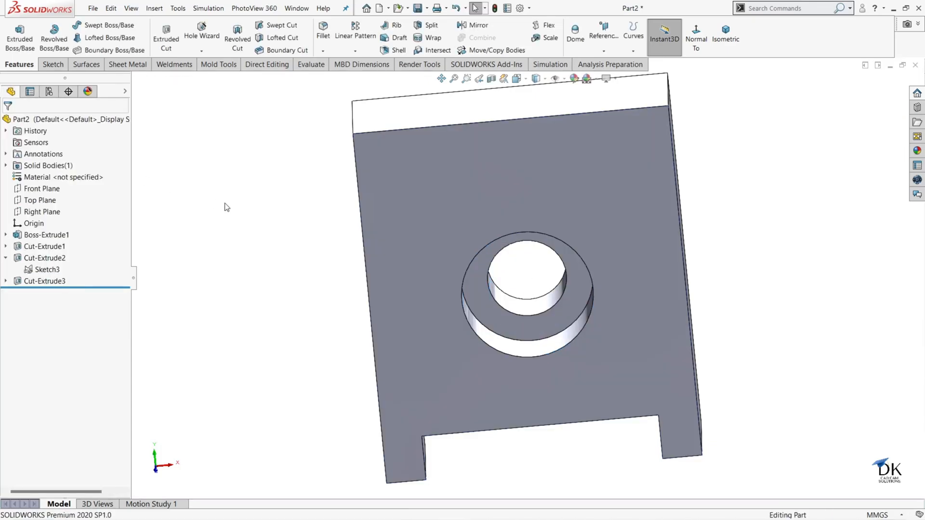
# Step: Check the Part-1.pdf drawing for the dimensions of the tapered upper block, and return to the SOLIDWORKS part
pyautogui.moveTo(268, 230); pyautogui.dragTo(406, 276, button='middle')
pyautogui.hotkey('ctrl', '8')
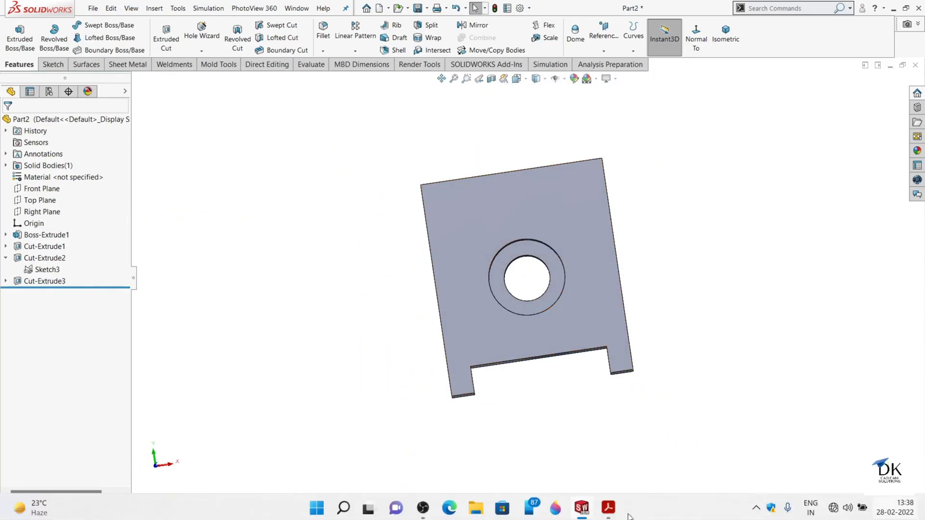
pyautogui.click(621, 508)
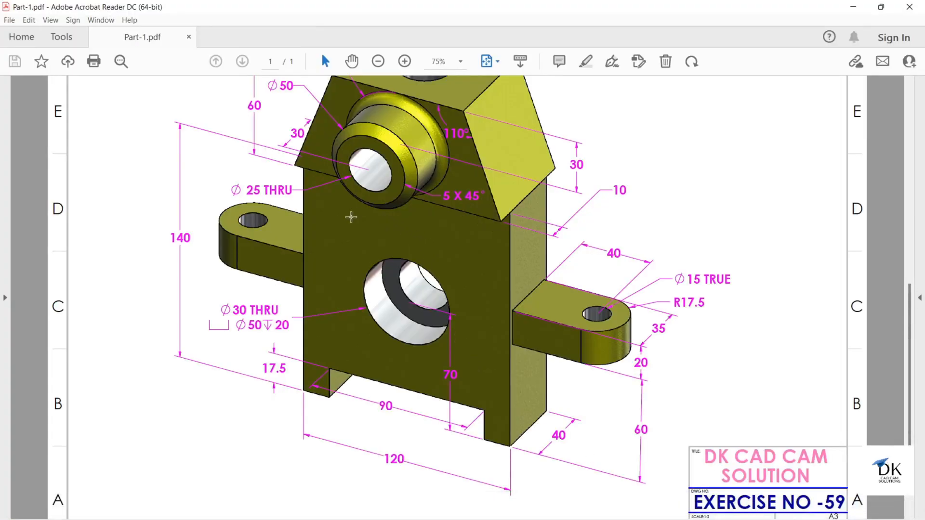
pyautogui.scroll(3, 343, 210)
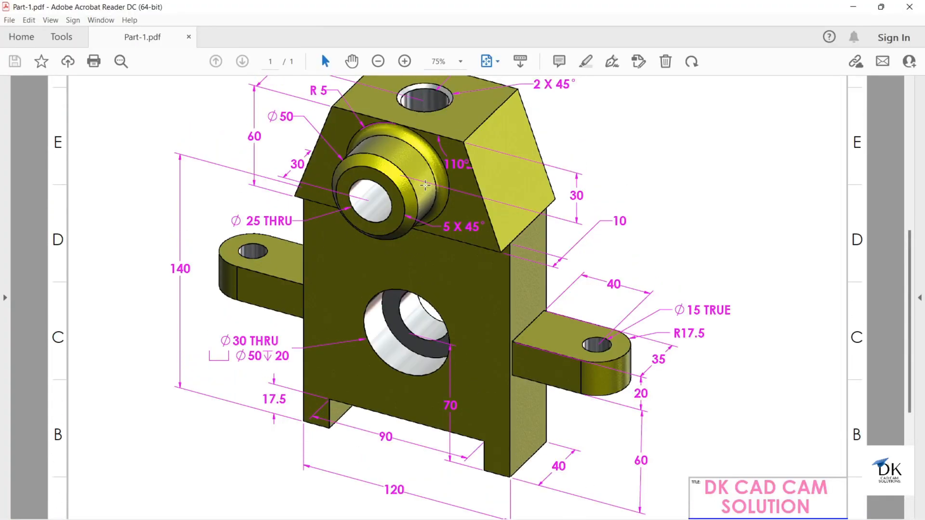
pyautogui.scroll(1, 426, 185)
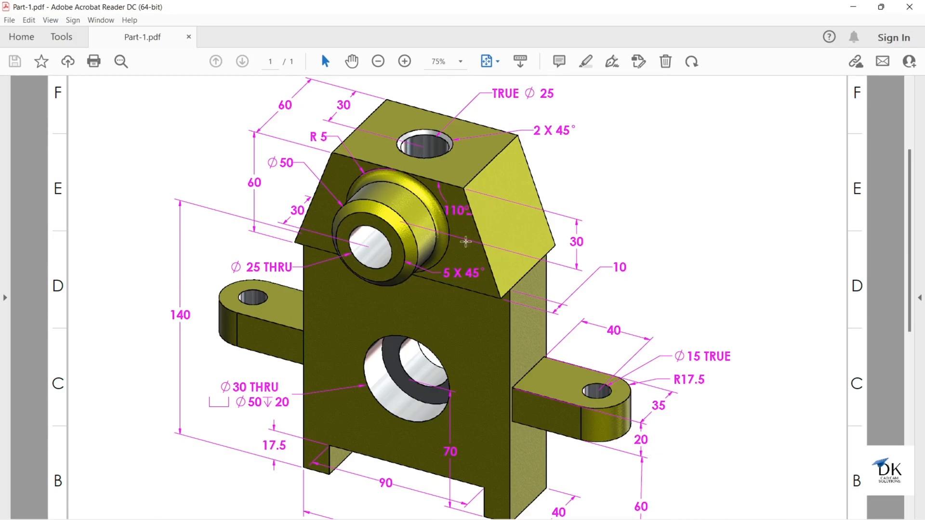
pyautogui.moveTo(528, 509)
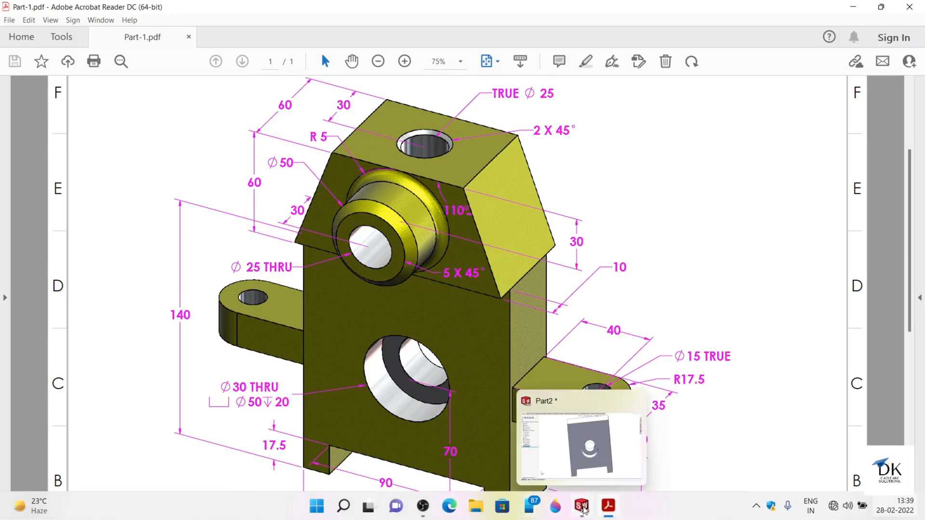
pyautogui.click(582, 506)
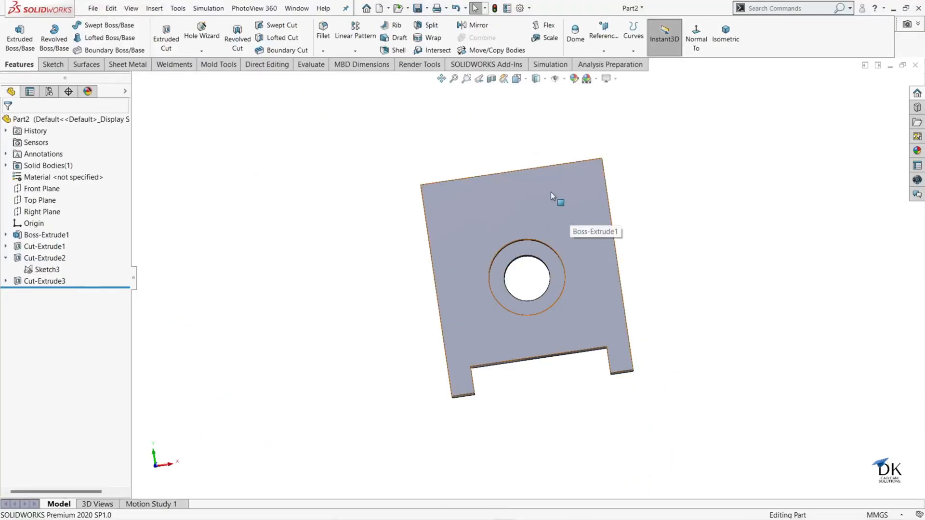
# Step: Start a sketch on the Front Plane and draw a vertical centerline about 120 mm long upward from the origin
pyautogui.click(21, 190)
pyautogui.click(29, 175)
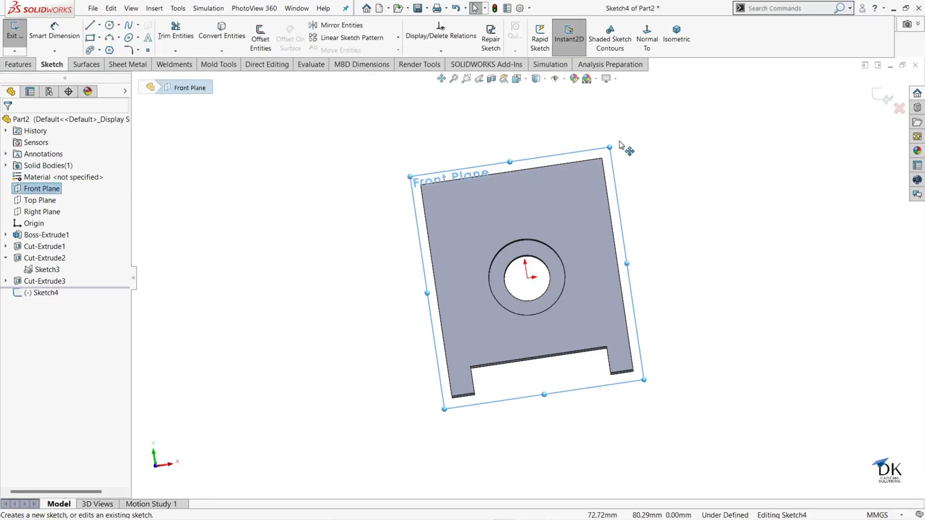
pyautogui.click(647, 38)
pyautogui.scroll(-1, 638, 186)
pyautogui.scroll(4, 637, 186)
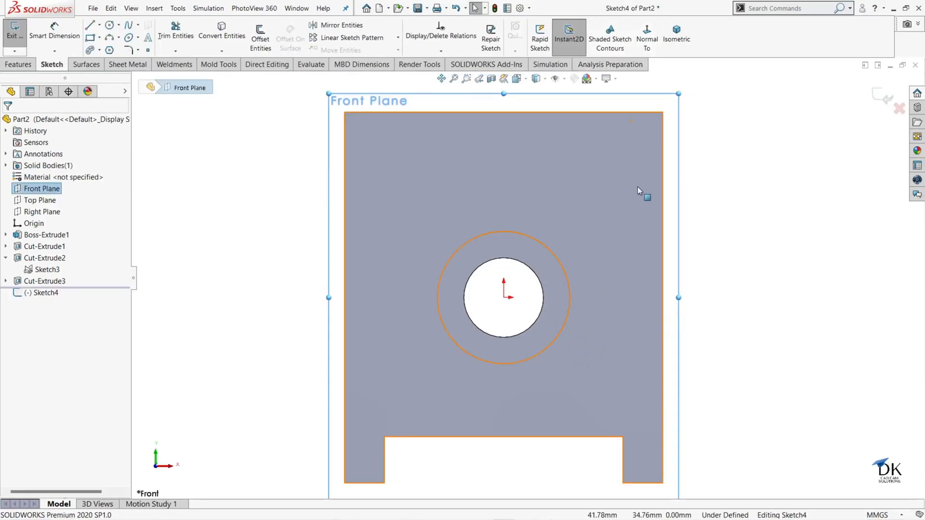
pyautogui.scroll(-4, 538, 157)
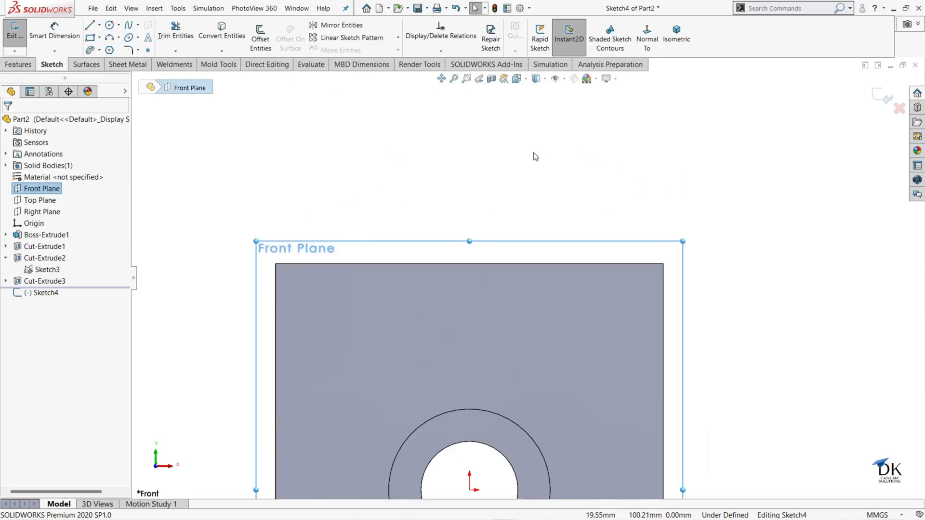
pyautogui.click(99, 25)
pyautogui.click(104, 48)
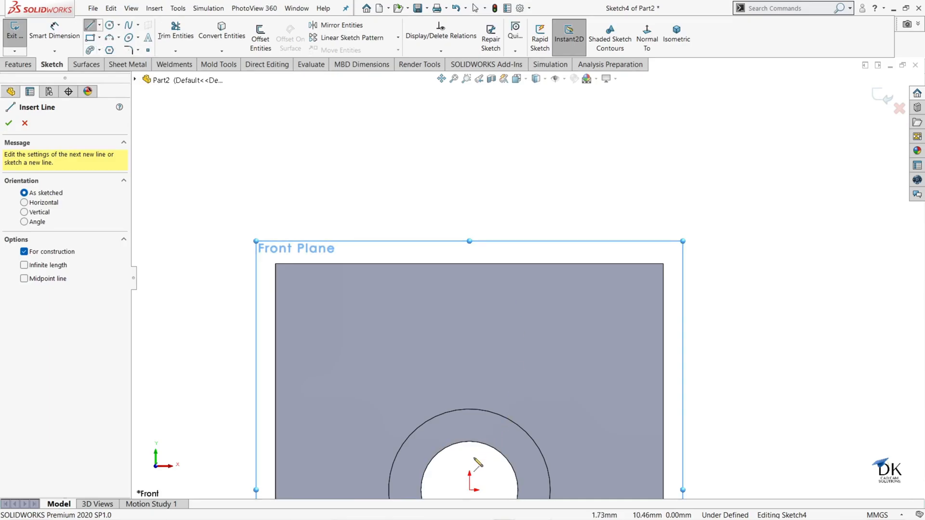
pyautogui.click(470, 490)
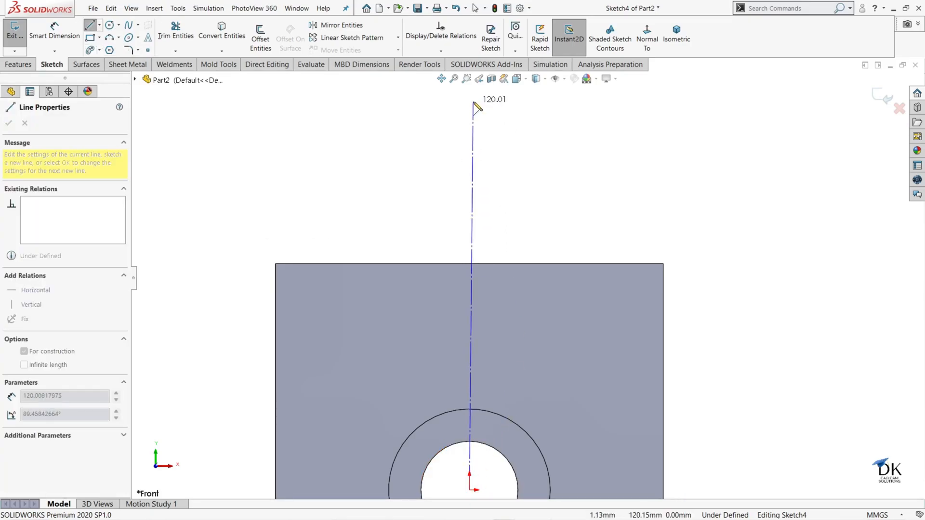
pyautogui.click(470, 101)
pyautogui.rightClick(539, 135)
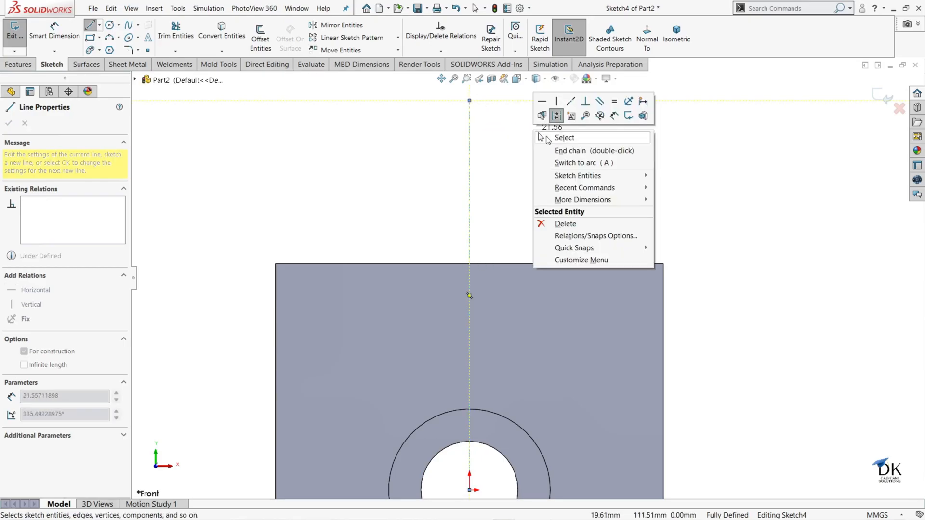
pyautogui.click(563, 138)
# Step: Draw a horizontal midpoint line about 80 mm long centred on the centerline's upper endpoint
pyautogui.scroll(3, 547, 204)
pyautogui.scroll(-3, 545, 207)
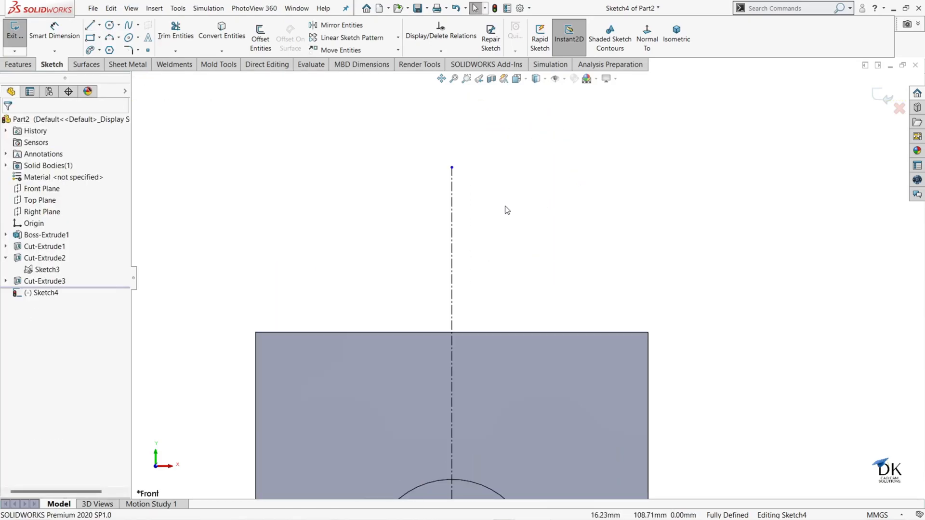
pyautogui.click(99, 25)
pyautogui.click(96, 62)
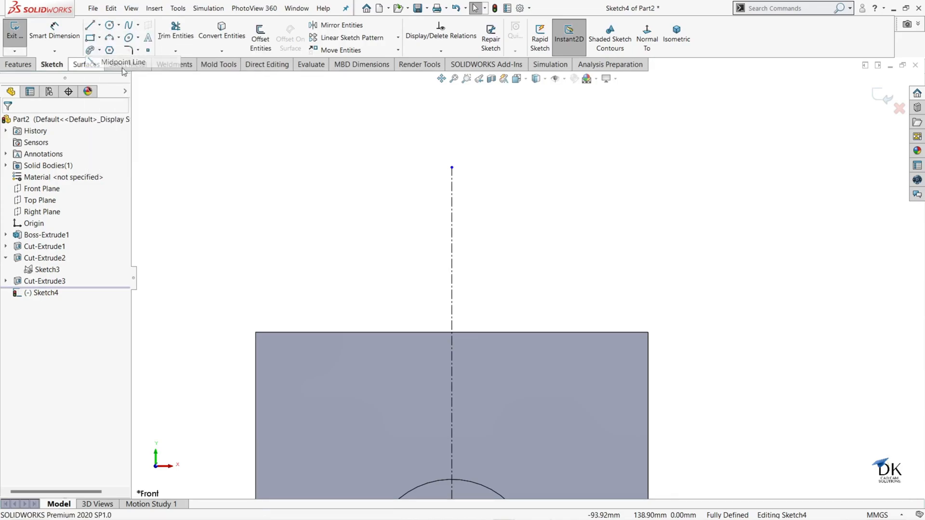
pyautogui.click(451, 167)
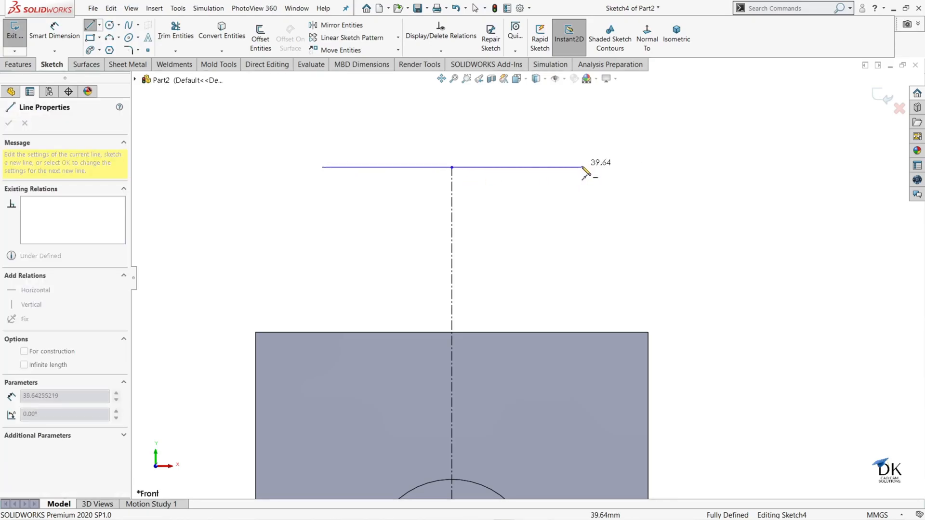
pyautogui.click(583, 168)
pyautogui.rightClick(584, 168)
pyautogui.click(617, 137)
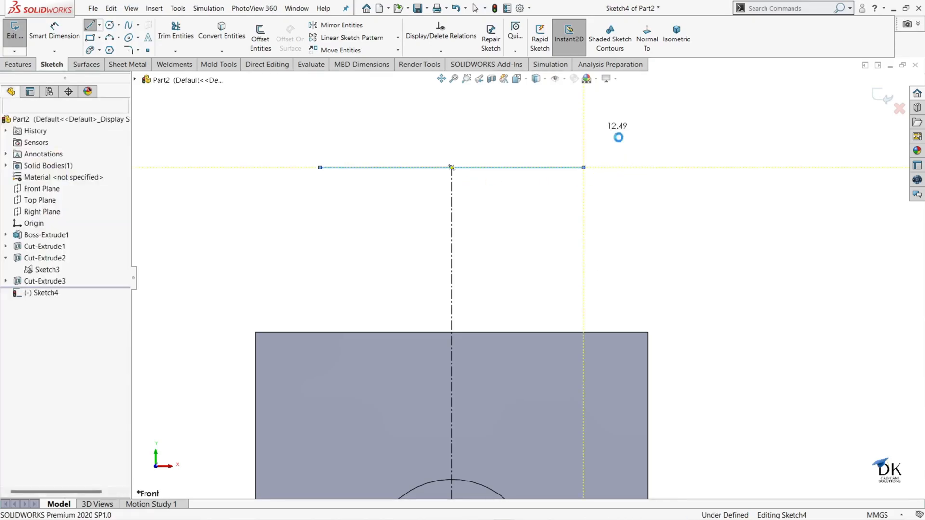
# Step: Draw a slanted line from the horizontal line's left endpoint to the block's upper-left corner
pyautogui.click(90, 25)
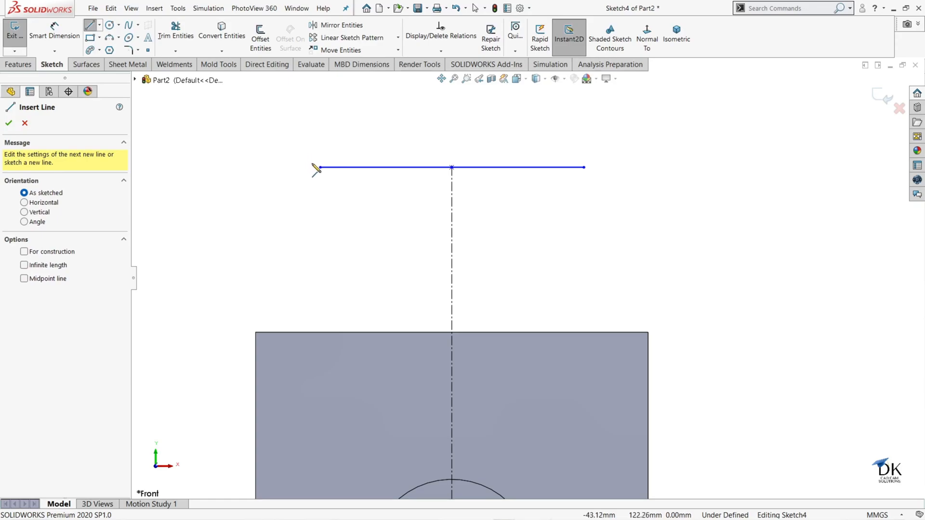
pyautogui.click(320, 168)
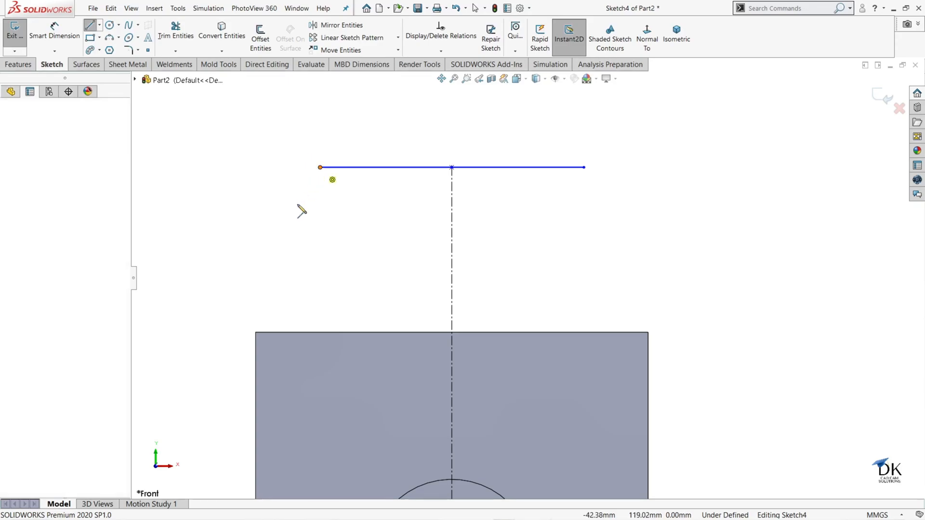
pyautogui.click(255, 332)
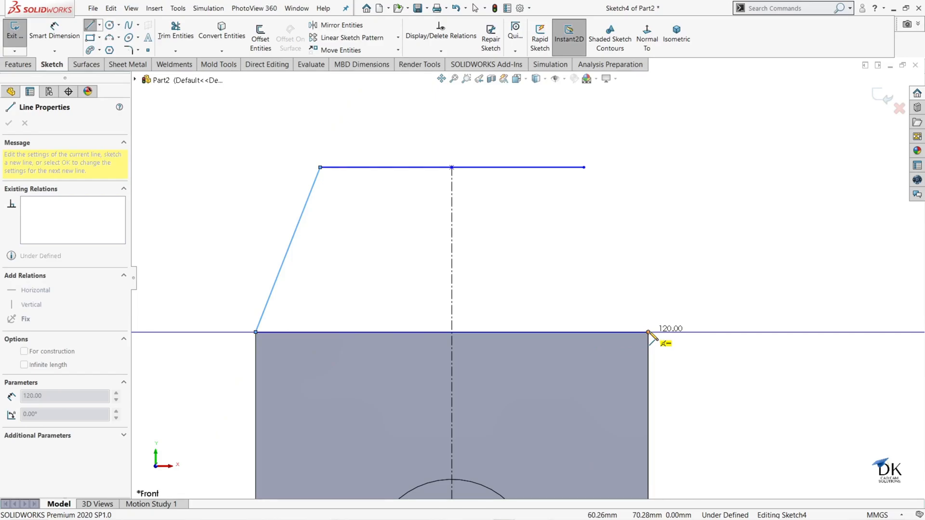
pyautogui.rightClick(338, 267)
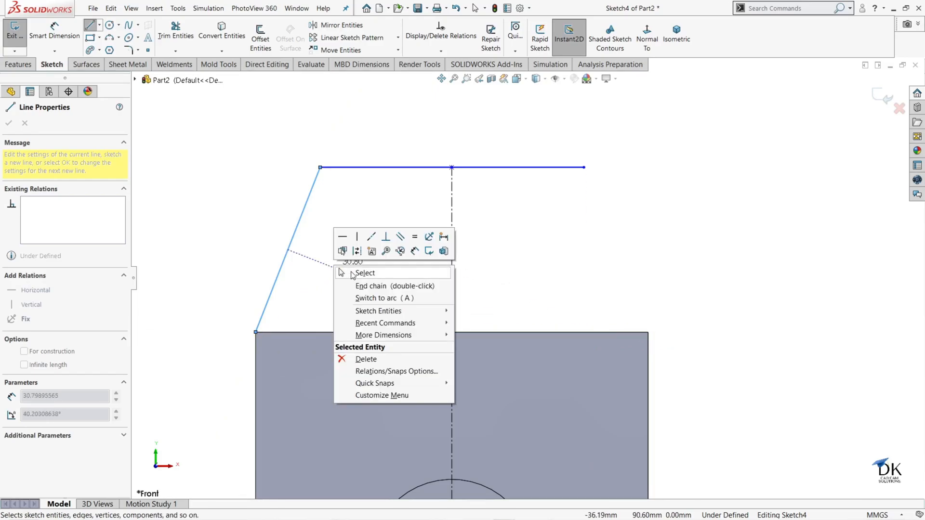
pyautogui.click(355, 278)
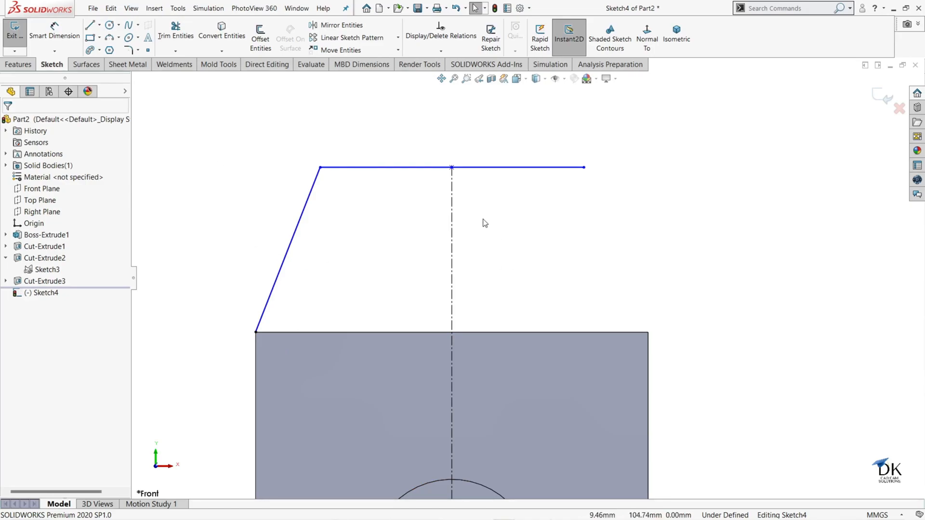
# Step: Mirror the slanted line about the centerline and convert the block's top edge into the sketch to close the trapezoid
pyautogui.click(340, 25)
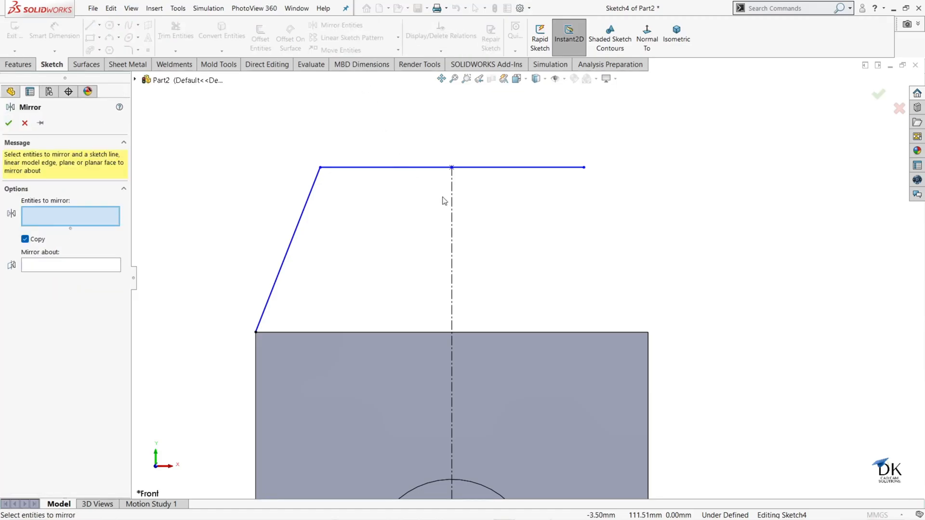
pyautogui.click(306, 202)
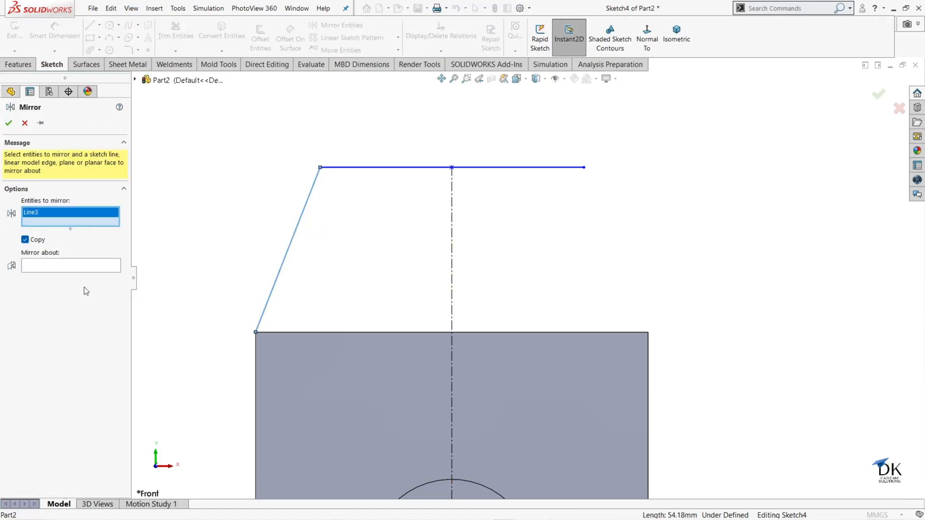
pyautogui.click(56, 267)
pyautogui.click(452, 246)
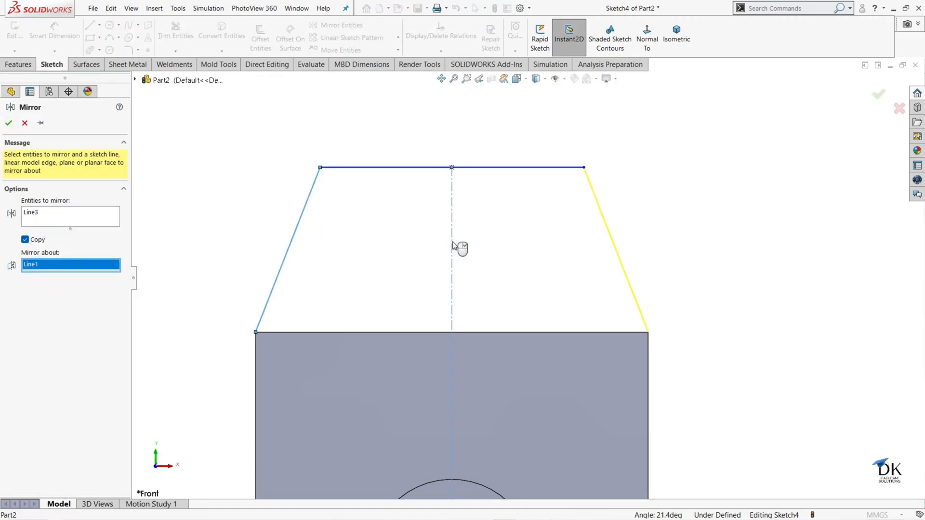
pyautogui.click(8, 123)
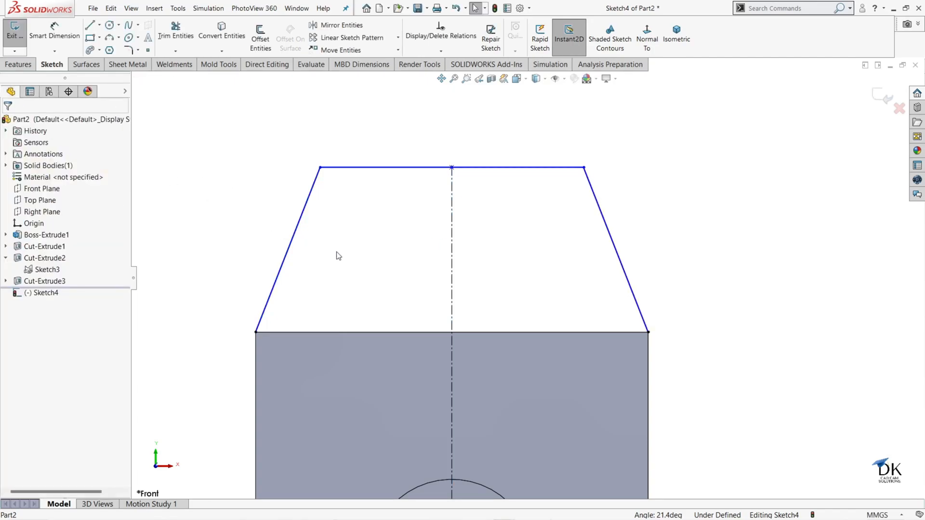
pyautogui.click(378, 332)
pyautogui.click(220, 43)
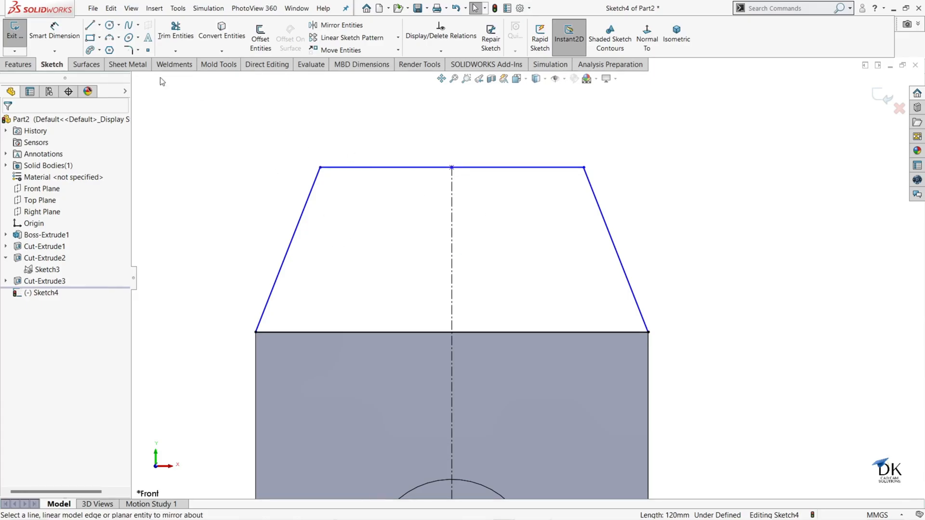
# Step: Dimension the trapezoid's height from the block's top edge to its upper line at 60 mm
pyautogui.click(61, 30)
pyautogui.click(369, 167)
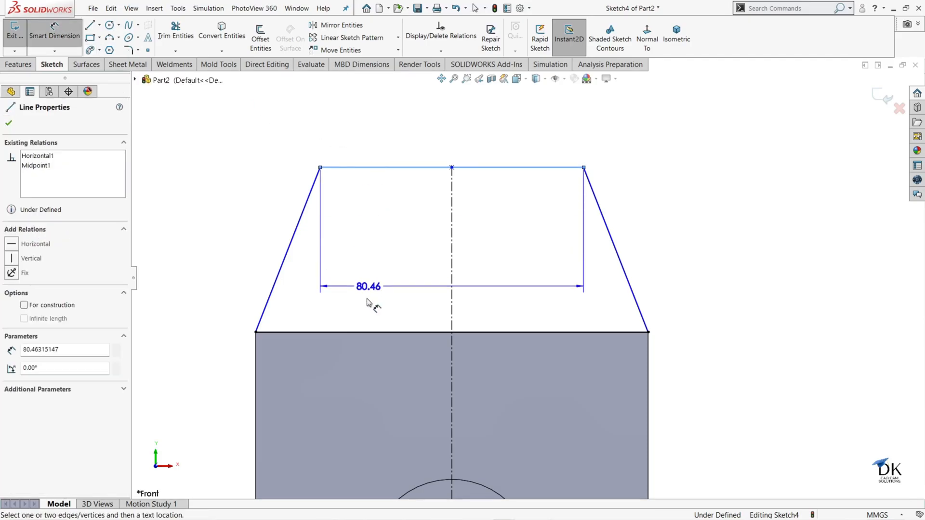
pyautogui.click(371, 332)
pyautogui.click(235, 264)
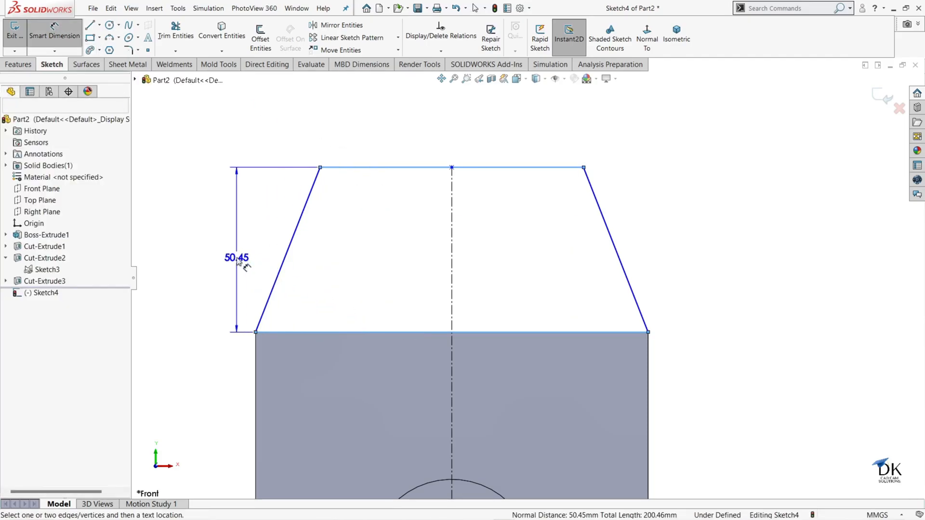
pyautogui.write('60')
pyautogui.press('Return')
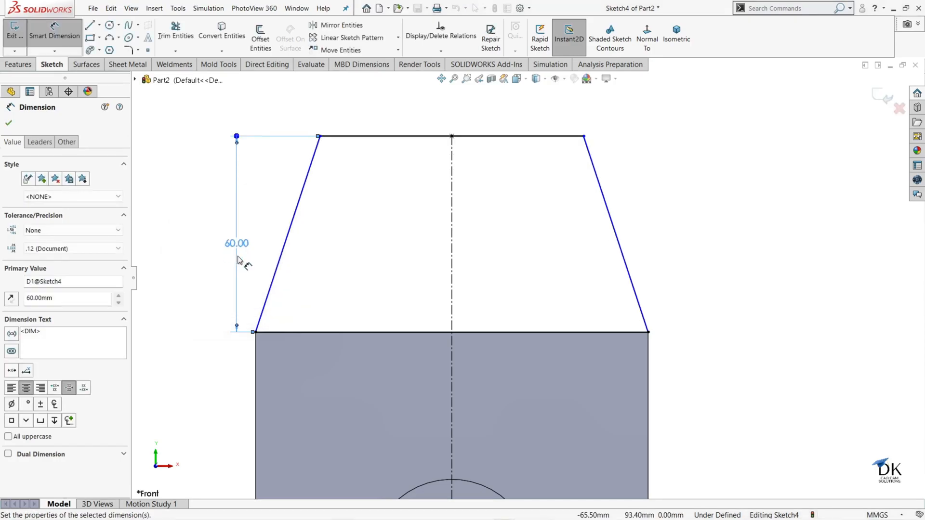
# Step: Dimension the angle between the trapezoid's left slanted side and upper line at 110°, and exit the sketch
pyautogui.click(311, 171)
pyautogui.click(347, 140)
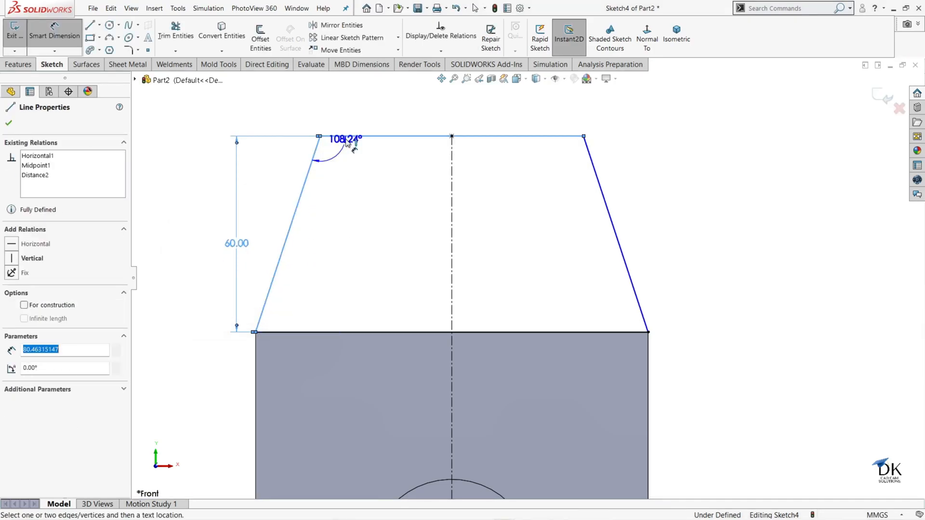
pyautogui.click(351, 164)
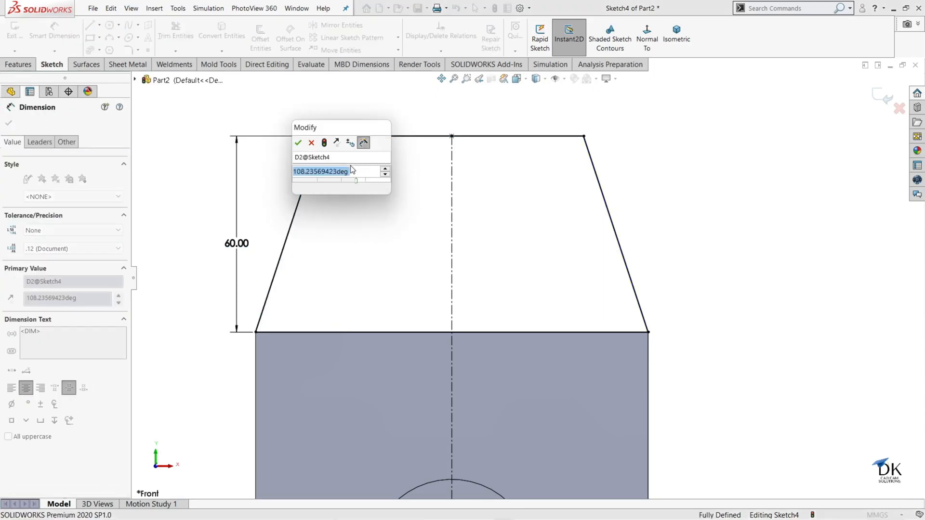
pyautogui.write('110')
pyautogui.press('Return')
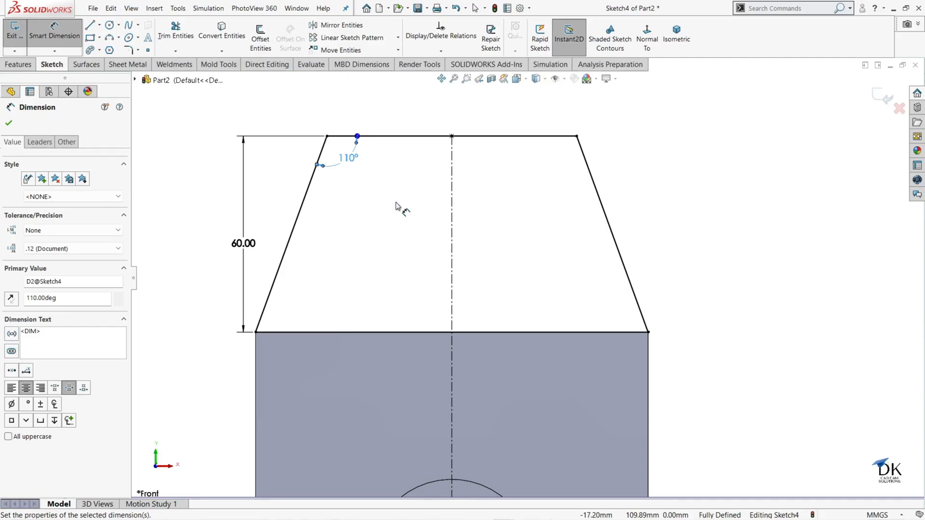
pyautogui.click(9, 124)
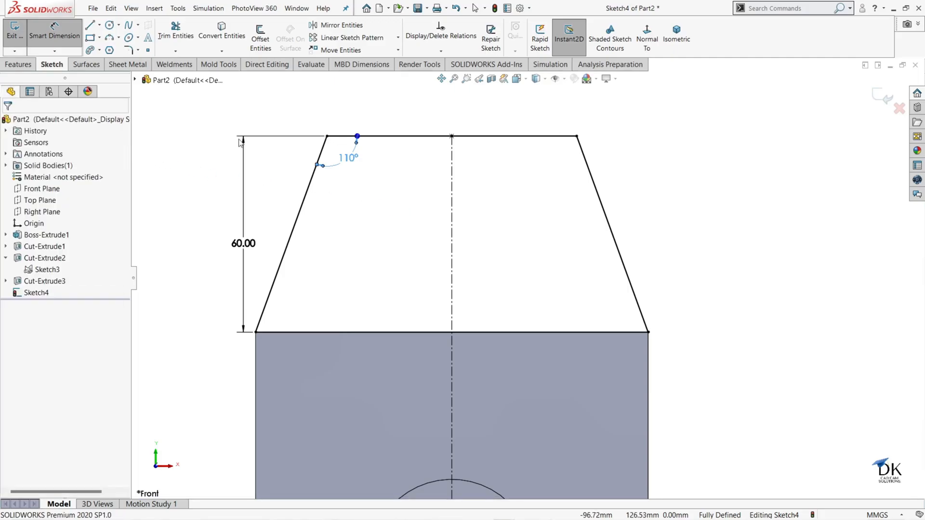
pyautogui.click(885, 96)
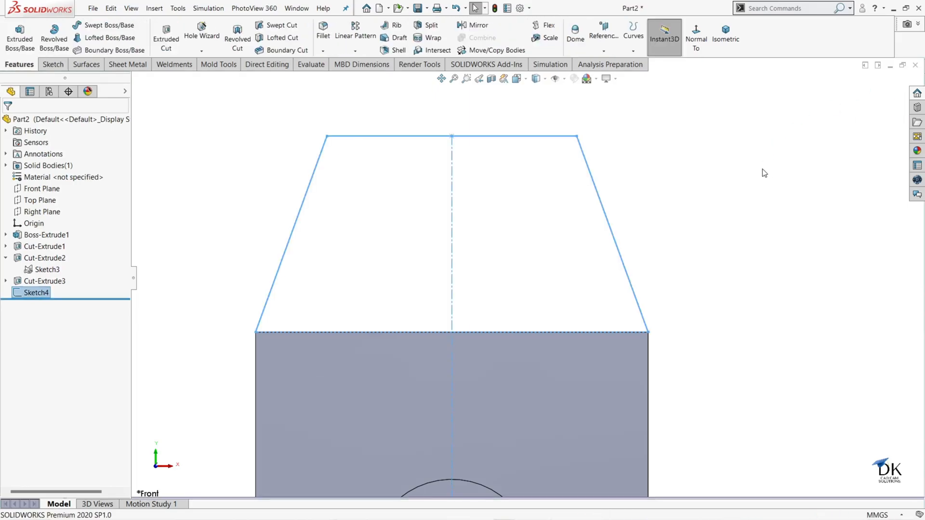
pyautogui.moveTo(678, 199); pyautogui.dragTo(660, 214, button='middle')
pyautogui.scroll(3, 661, 215)
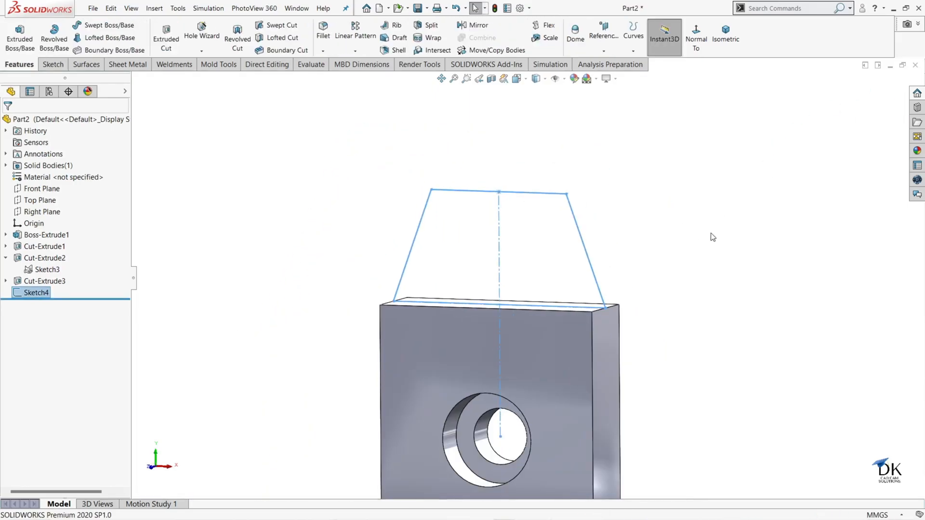
# Step: Extrude the trapezoid sketch as a boss with a Mid Plane end condition and a depth of 60 mm
pyautogui.click(19, 39)
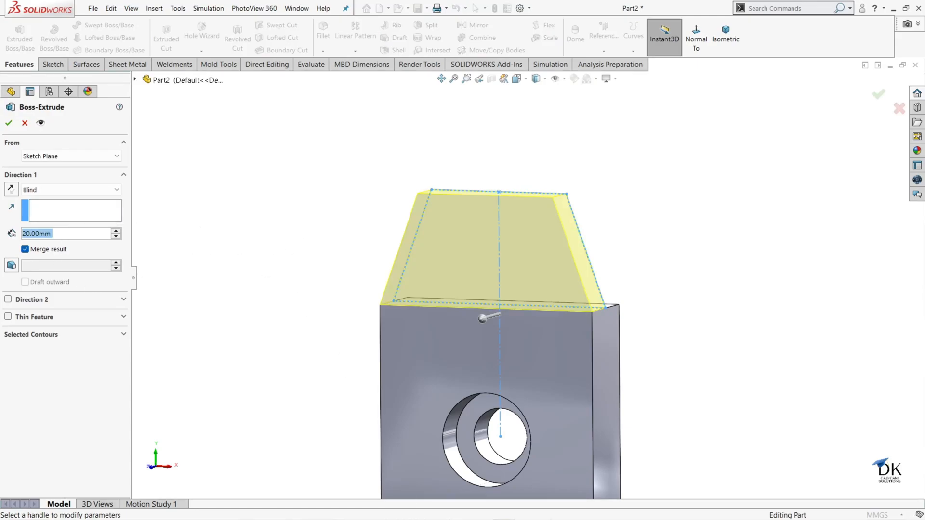
pyautogui.moveTo(540, 503)
pyautogui.click(607, 505)
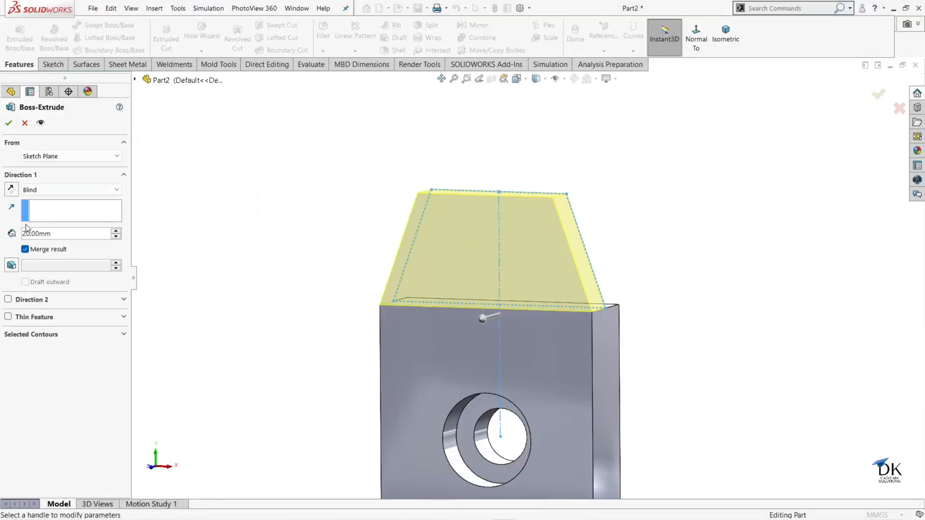
pyautogui.click(59, 190)
pyautogui.click(49, 250)
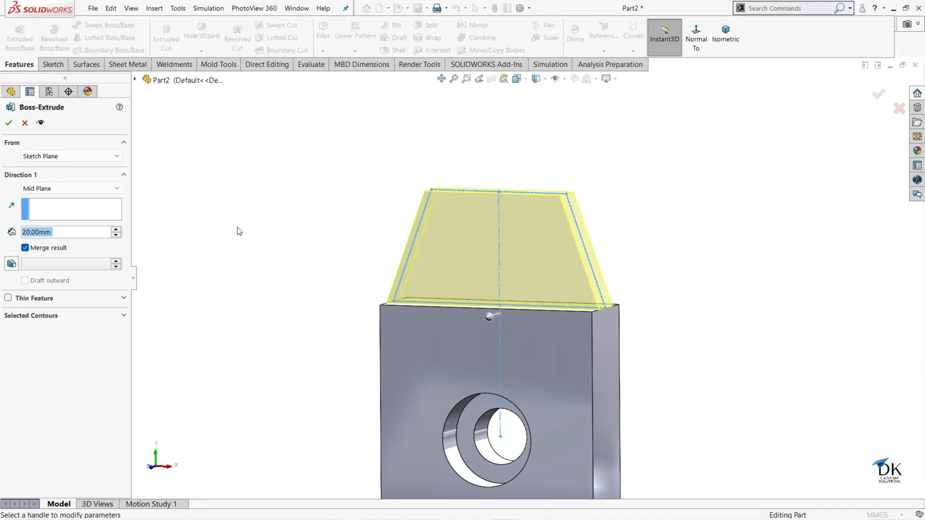
pyautogui.moveTo(233, 229); pyautogui.dragTo(213, 239, button='middle')
pyautogui.doubleClick(53, 232)
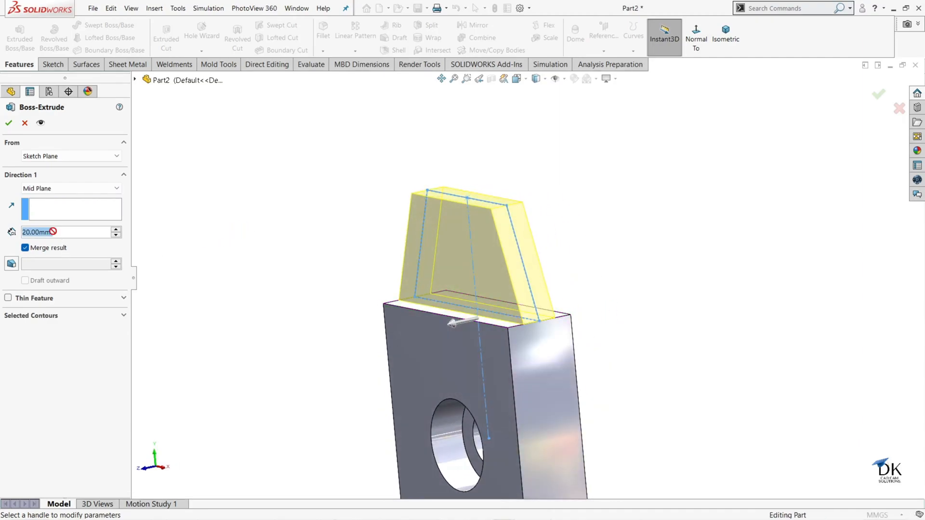
pyautogui.write('60')
pyautogui.press('Return')
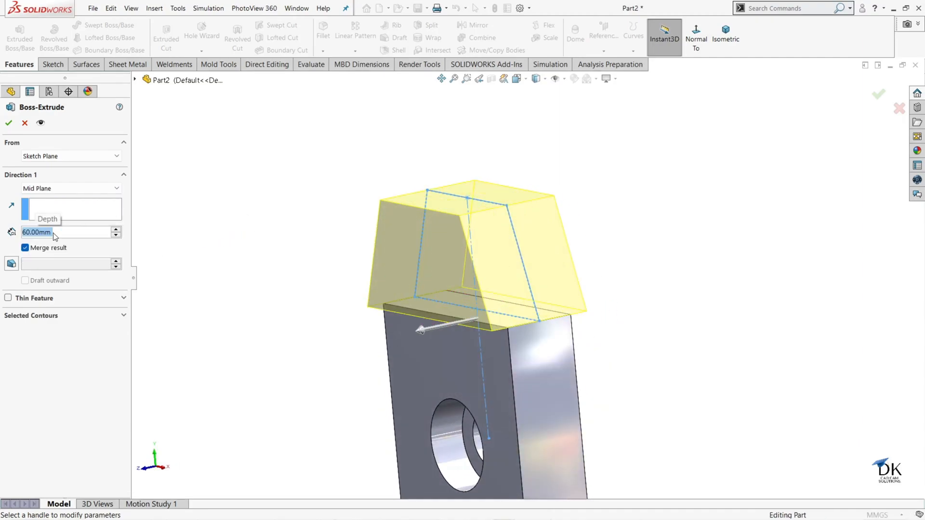
pyautogui.click(9, 123)
# Step: Start a new sketch on the tapered block's front face and orient the view normal to it
pyautogui.moveTo(540, 193); pyautogui.dragTo(596, 333, button='middle')
pyautogui.scroll(-2, 478, 282)
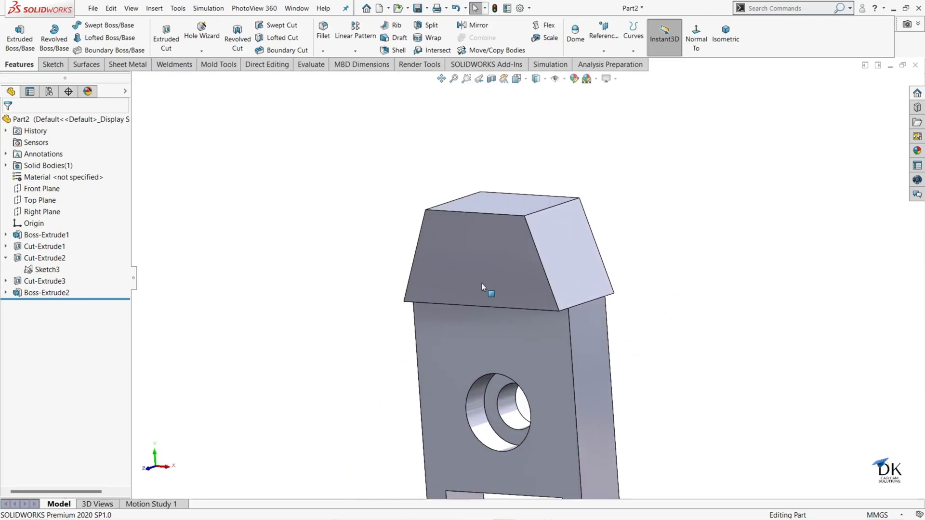
pyautogui.click(494, 262)
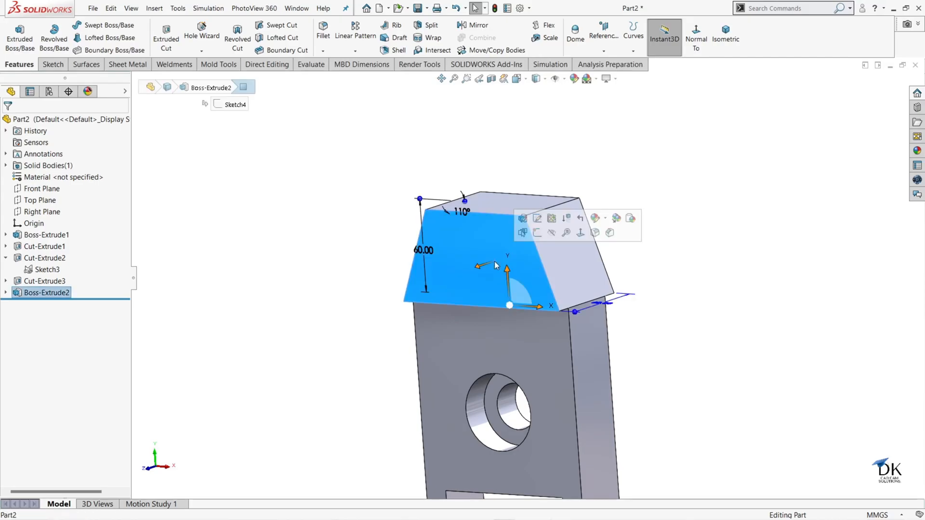
pyautogui.click(538, 236)
pyautogui.click(654, 40)
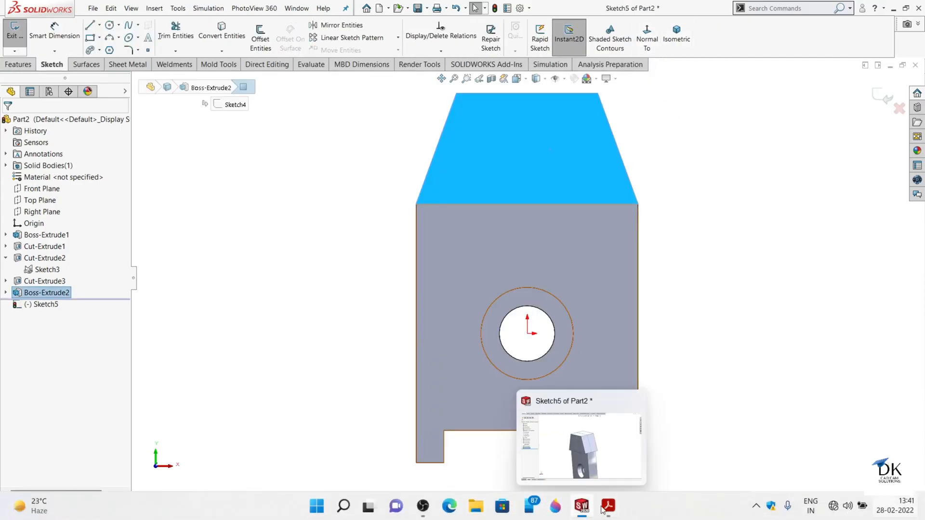
# Step: Check the boss dimensions in Part-1.pdf, and in SOLIDWORKS sketch two concentric circles, about 29 mm and 44 mm in diameter, above the origin on the tapered face
pyautogui.click(610, 505)
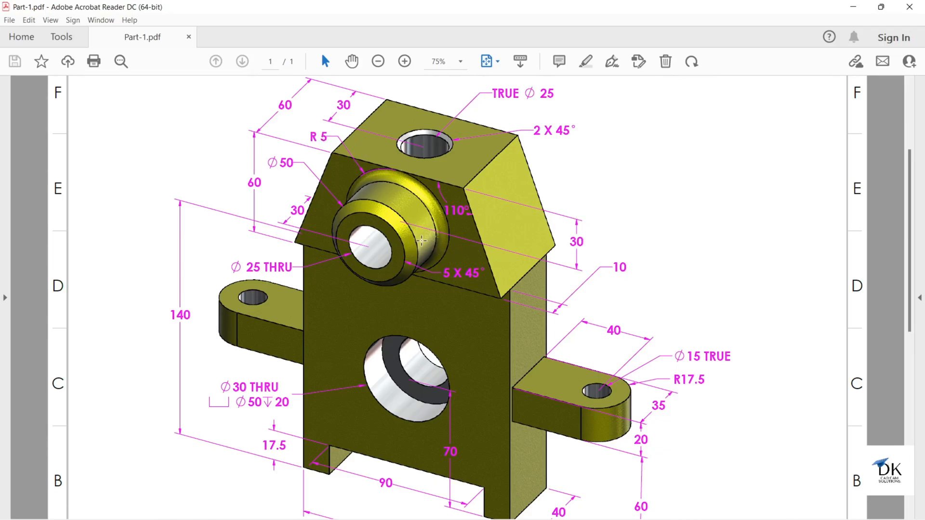
pyautogui.moveTo(616, 489)
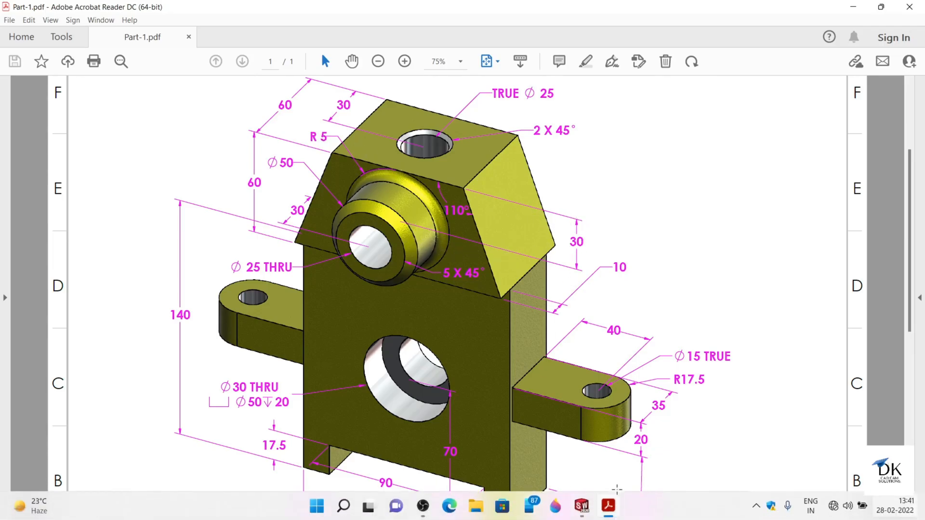
pyautogui.click(581, 507)
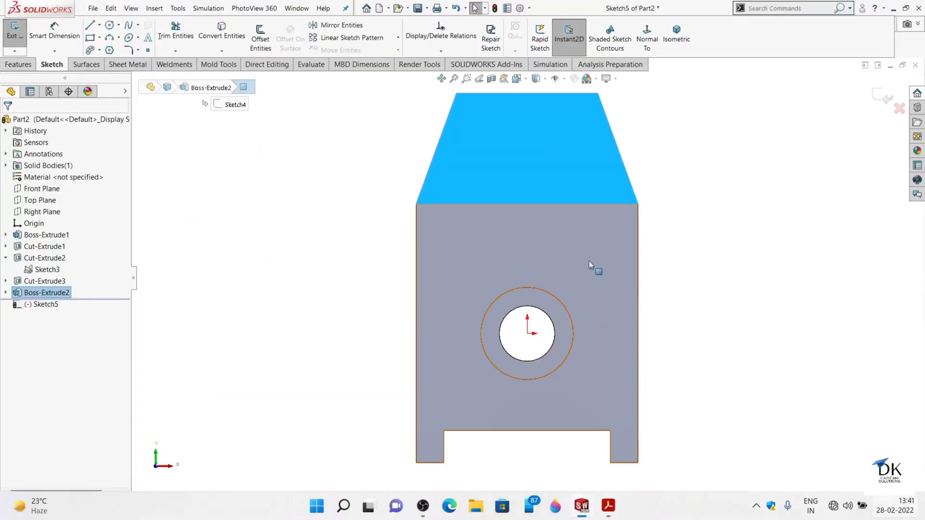
pyautogui.click(110, 25)
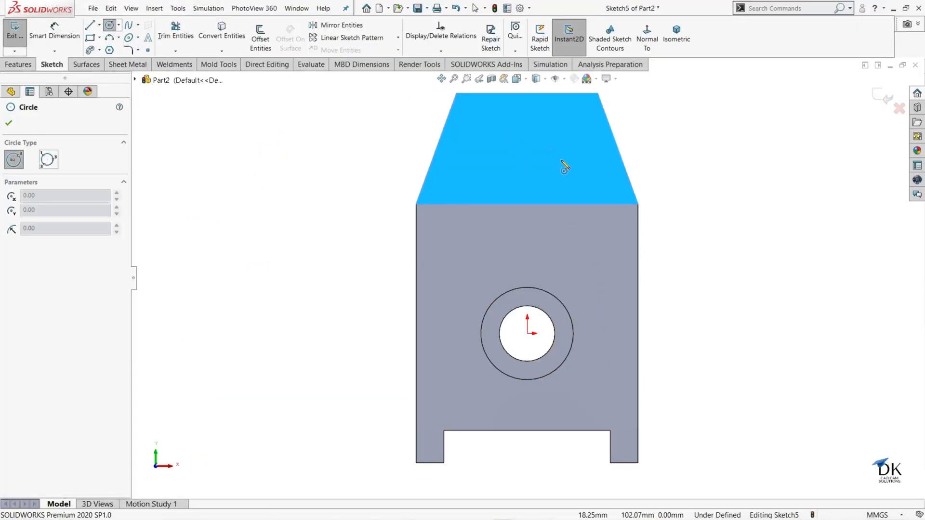
pyautogui.scroll(3, 558, 190)
pyautogui.scroll(-3, 539, 193)
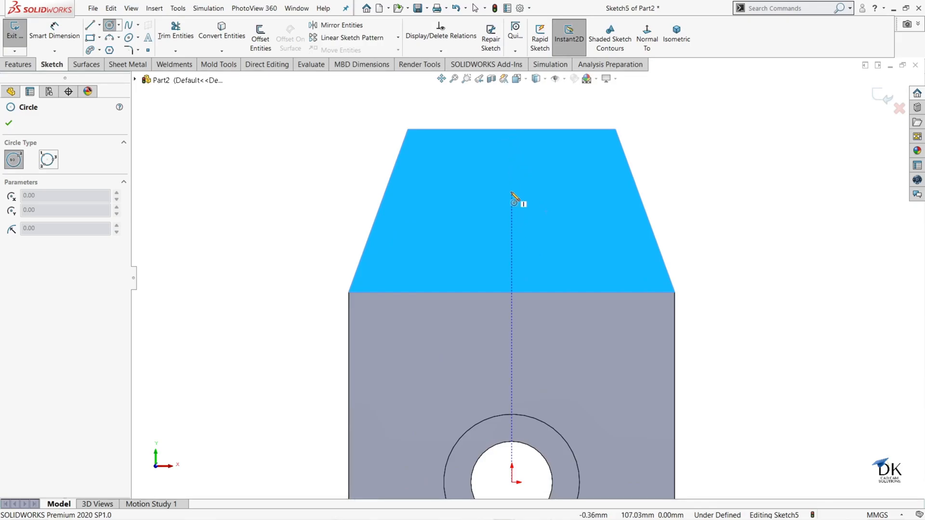
pyautogui.moveTo(511, 191); pyautogui.dragTo(552, 195)
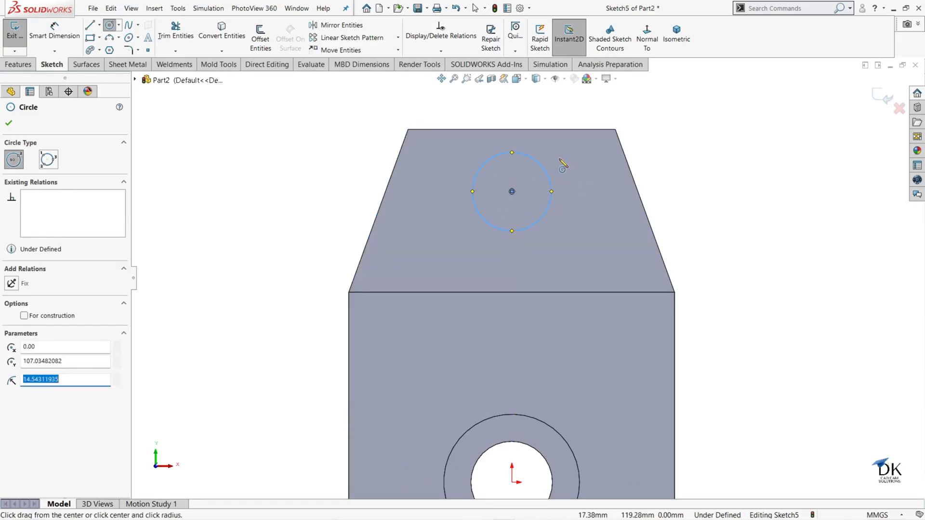
pyautogui.moveTo(511, 191); pyautogui.dragTo(572, 193)
pyautogui.rightClick(593, 187)
pyautogui.click(598, 188)
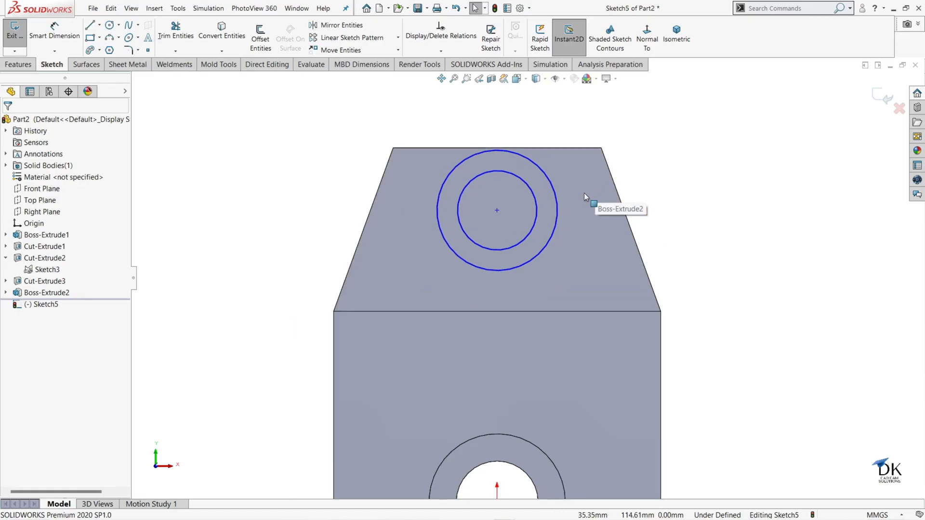
# Step: Dimension the distance from the tapered face's upper edge to the circles' centre at 30 mm
pyautogui.scroll(-2, 526, 212)
pyautogui.click(54, 30)
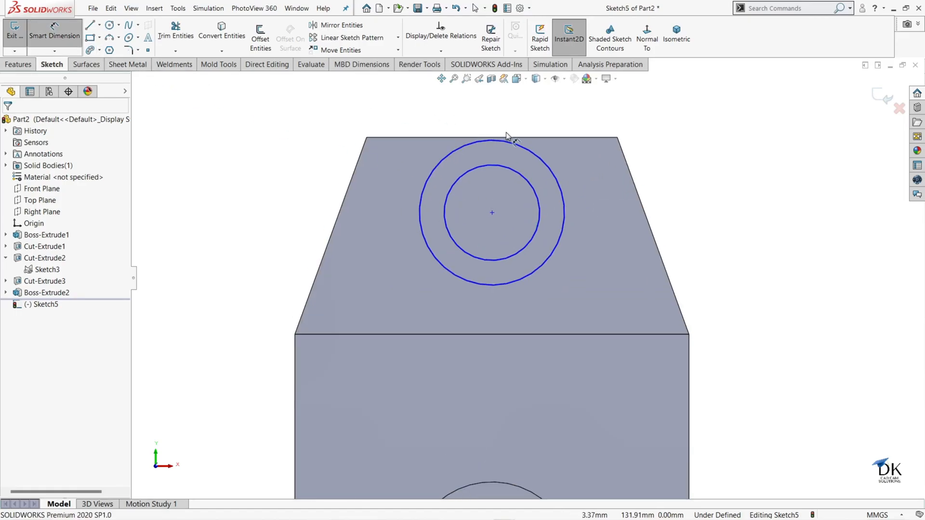
pyautogui.click(528, 138)
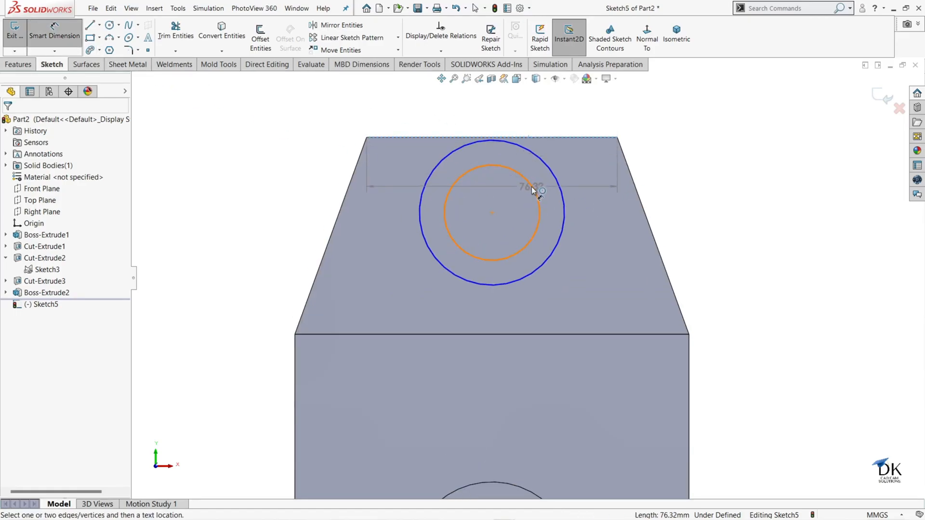
pyautogui.click(533, 190)
pyautogui.click(577, 187)
pyautogui.write('3')
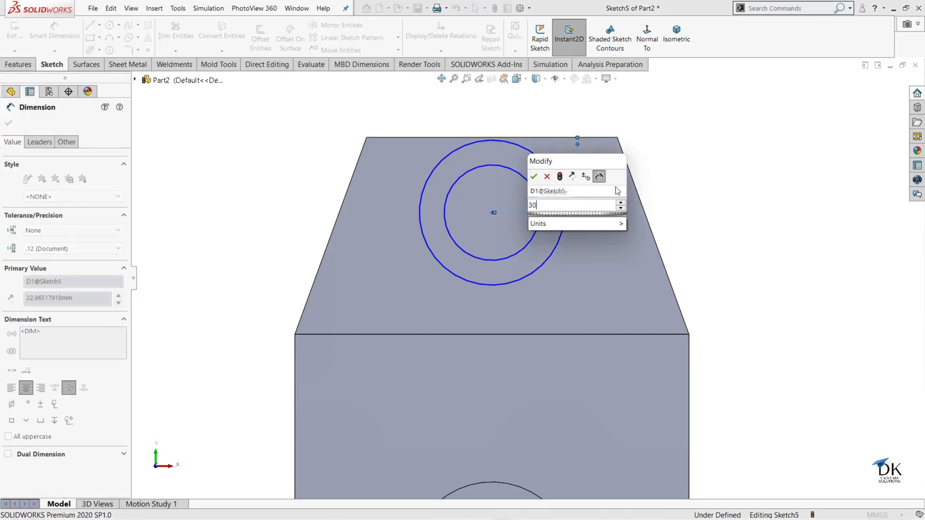
pyautogui.write('0')
pyautogui.press('Return')
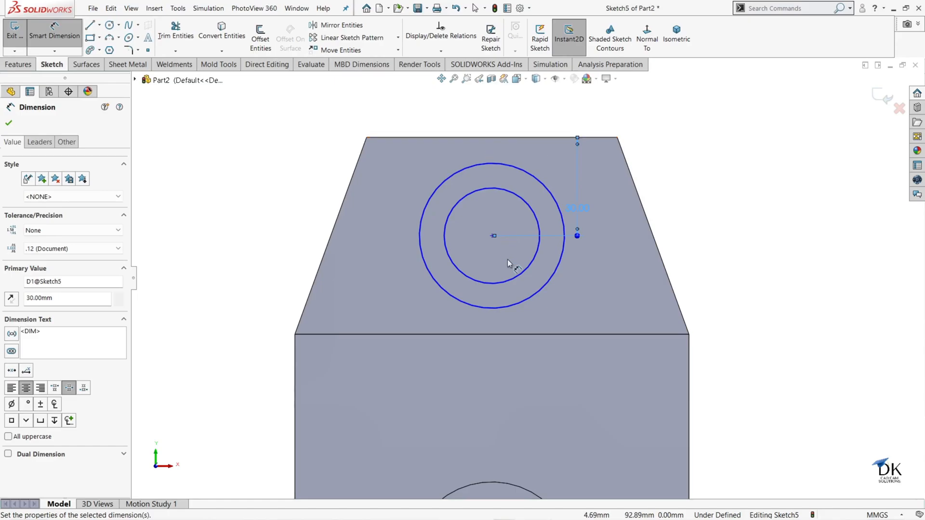
pyautogui.scroll(3, 508, 264)
pyautogui.click(509, 448)
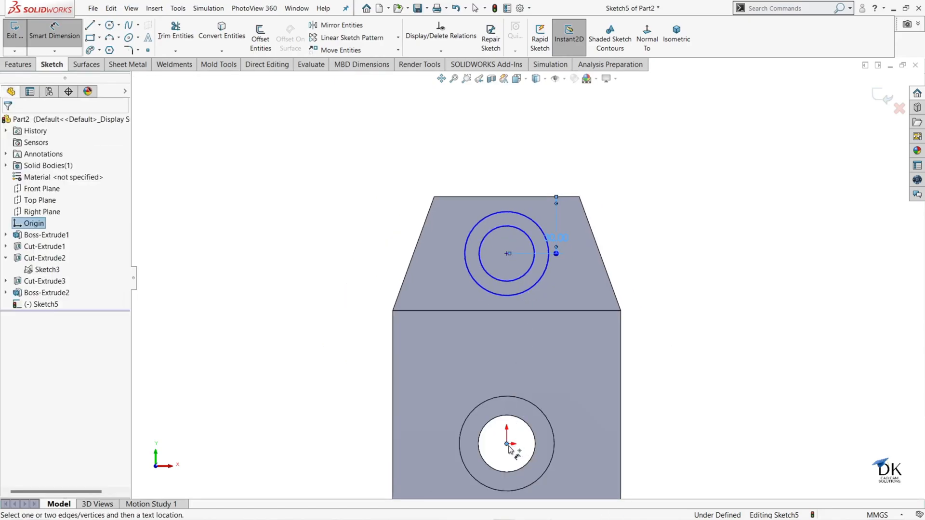
pyautogui.press('Escape')
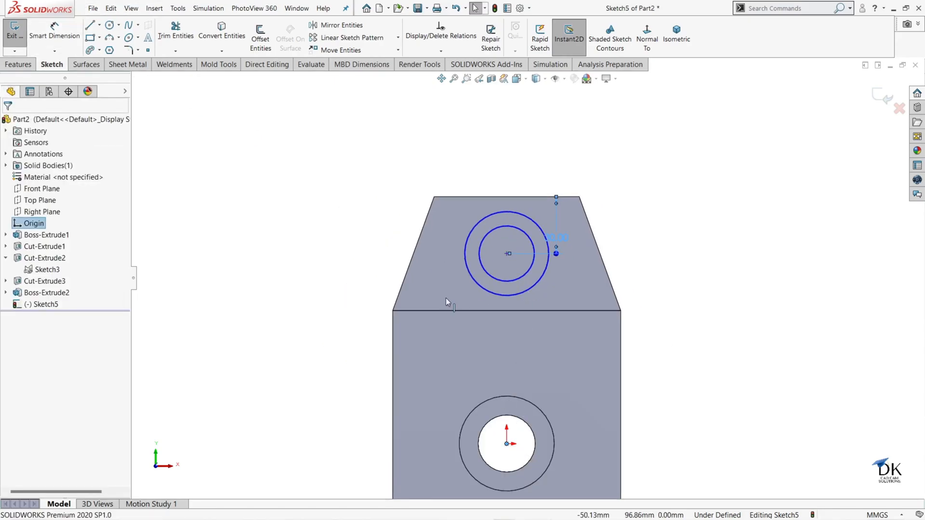
pyautogui.click(518, 280)
pyautogui.keyDown('ctrl'); pyautogui.click(542, 276); pyautogui.keyUp('ctrl')
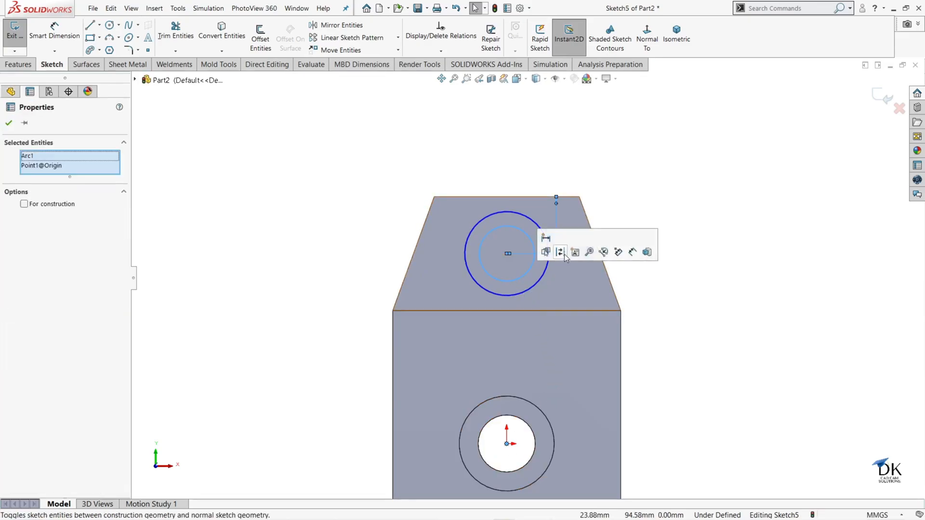
pyautogui.click(284, 193)
# Step: Add a Vertical relation between the circles' shared centre point and the origin
pyautogui.click(507, 253)
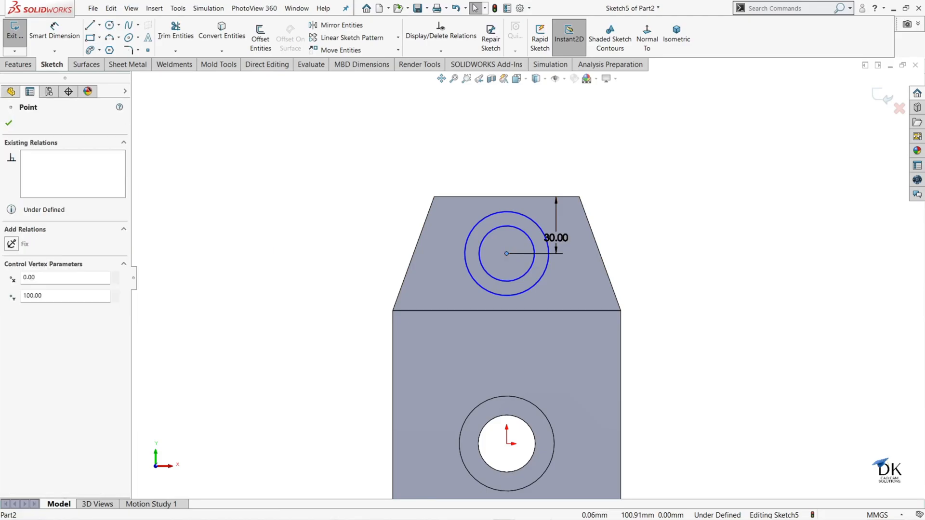
pyautogui.keyDown('ctrl'); pyautogui.click(506, 444); pyautogui.keyUp('ctrl')
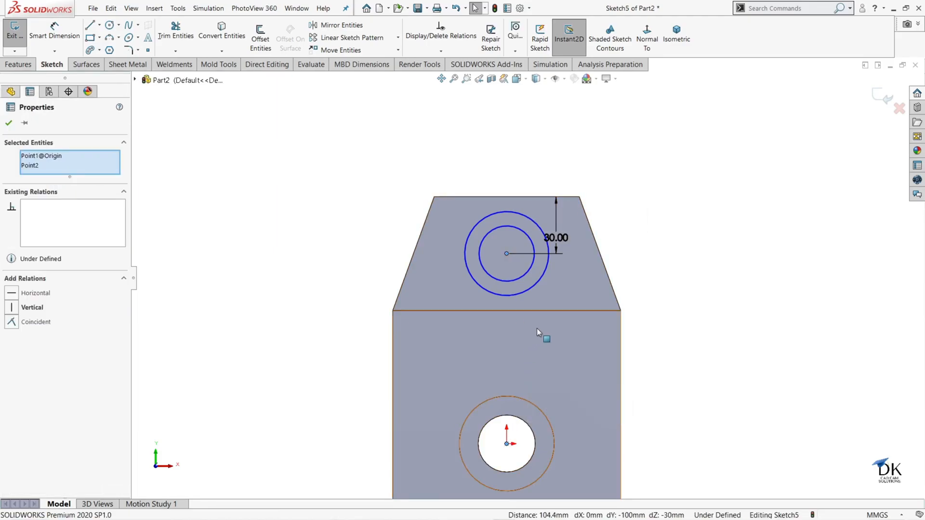
pyautogui.click(16, 306)
pyautogui.click(9, 124)
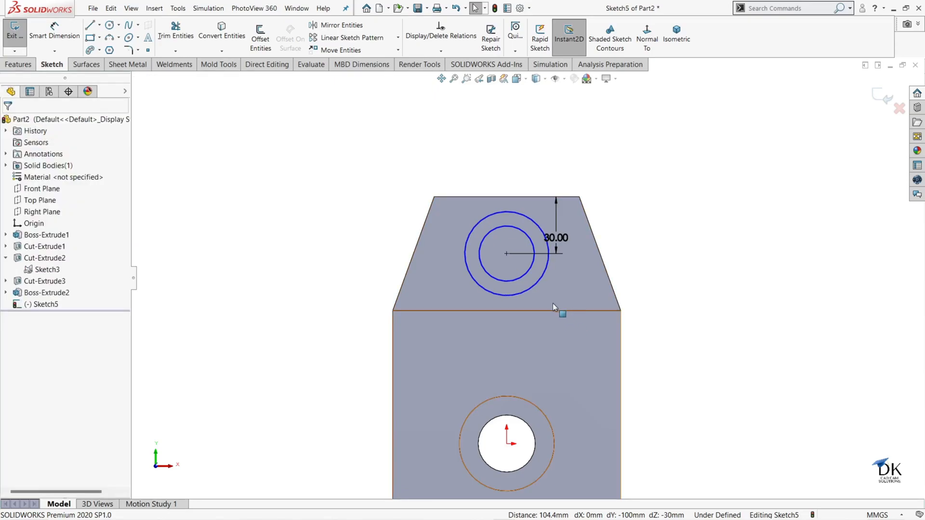
# Step: Dimension the outer circle's diameter at 50 mm and the inner circle's diameter at 25 mm
pyautogui.scroll(-1, 523, 267)
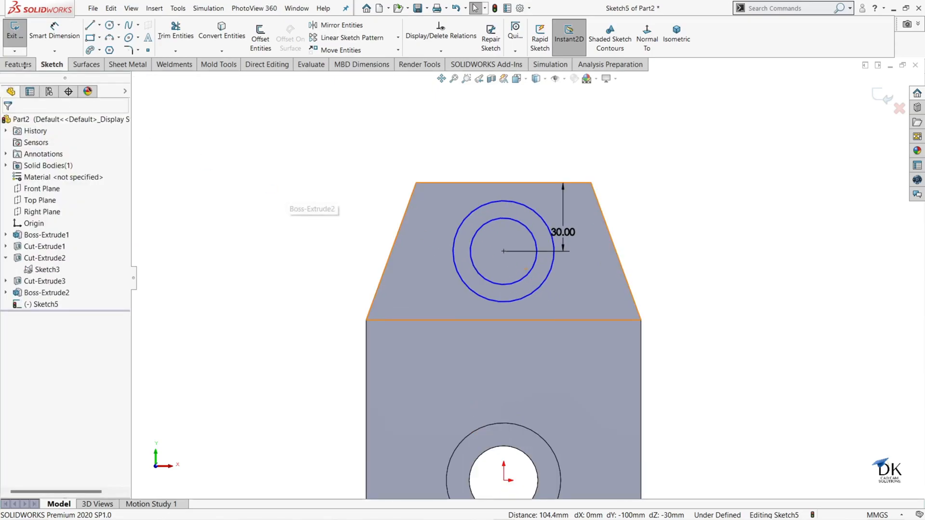
pyautogui.click(55, 31)
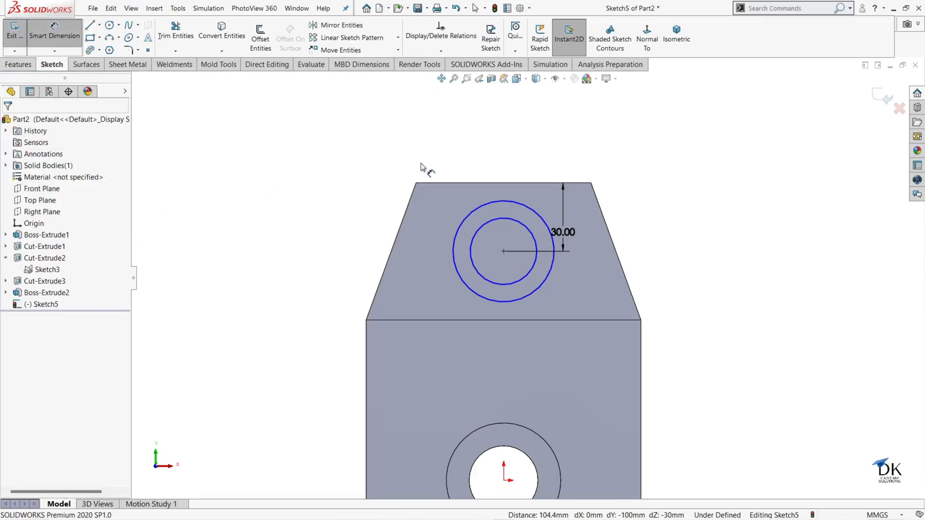
pyautogui.click(511, 206)
pyautogui.click(512, 168)
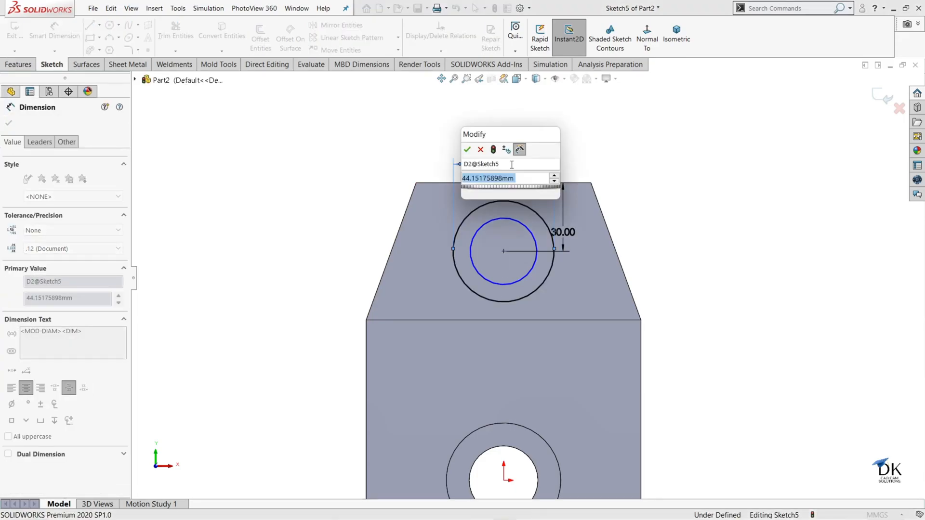
pyautogui.write('50')
pyautogui.press('Return')
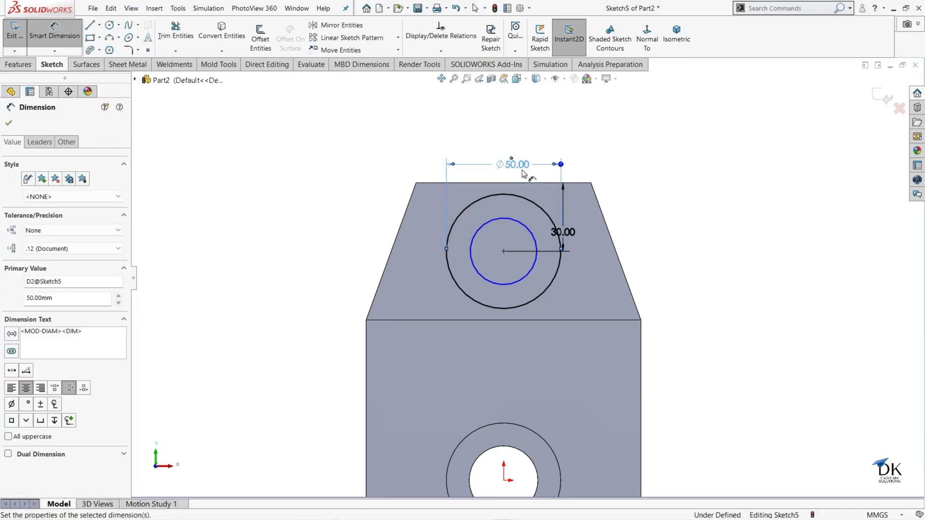
pyautogui.click(533, 224)
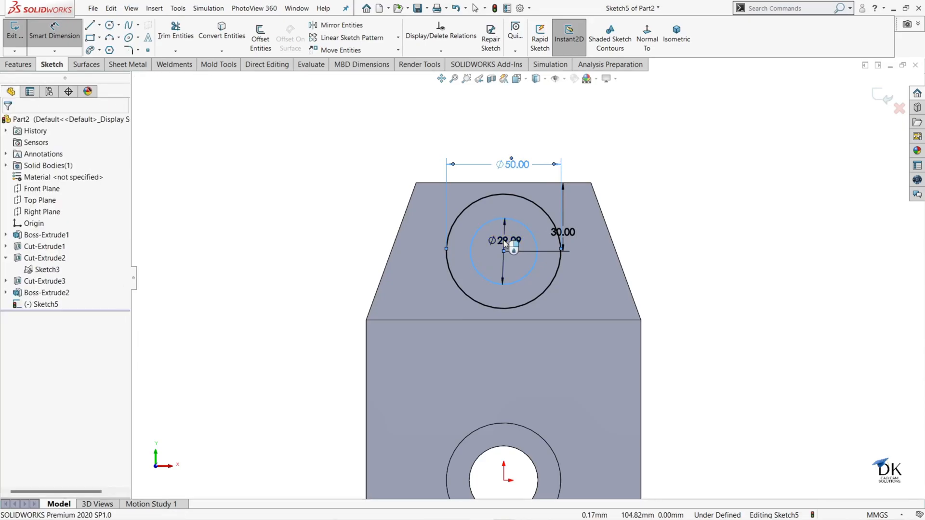
pyautogui.click(504, 241)
pyautogui.write('25')
pyautogui.press('Return')
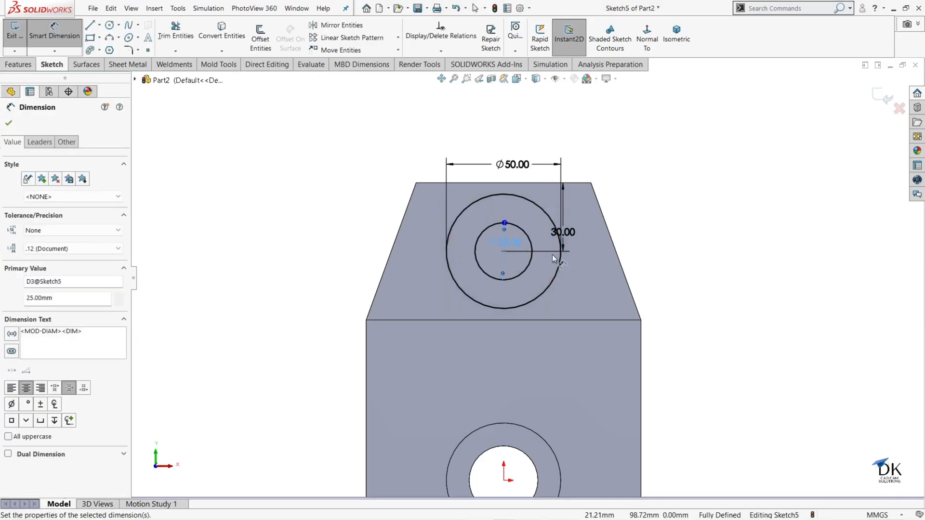
# Step: Check the cylindrical boss's dimensions in Part-1.pdf, return to SOLIDWORKS and exit the two-circle sketch
pyautogui.click(619, 512)
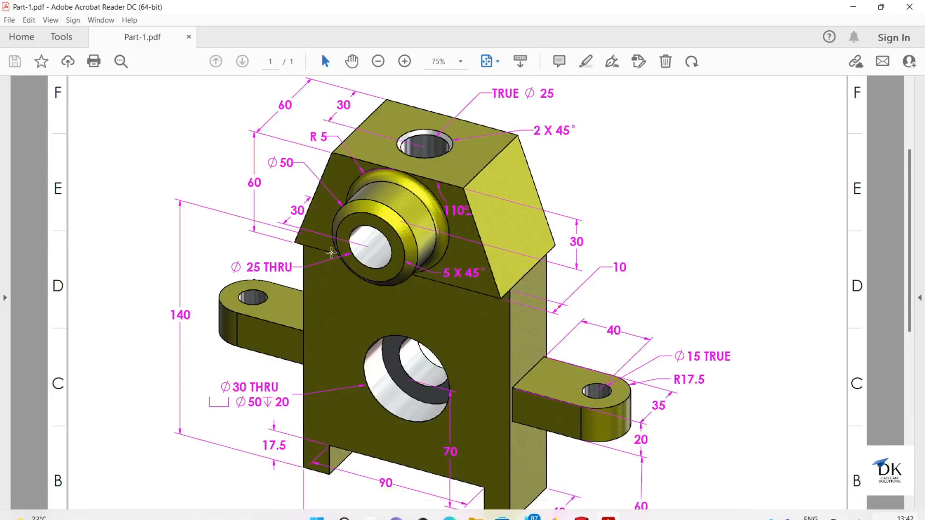
pyautogui.moveTo(697, 487)
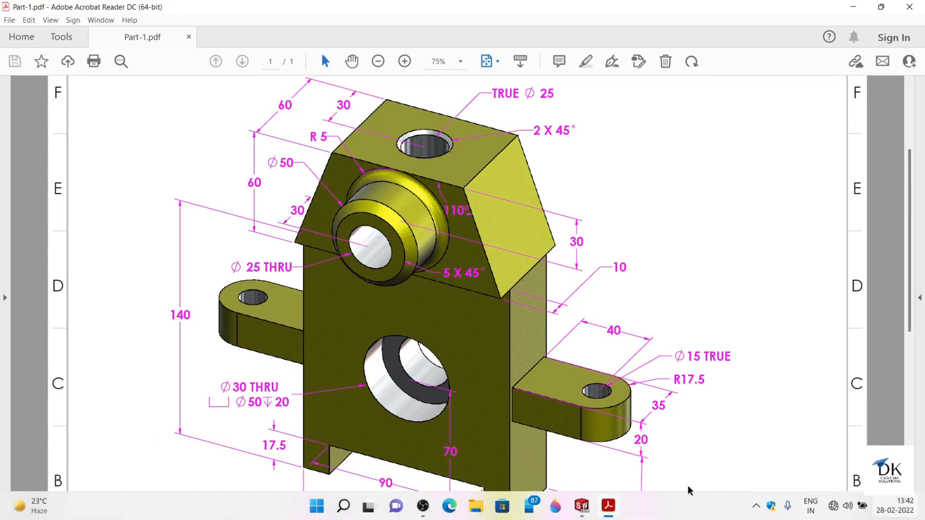
pyautogui.click(582, 507)
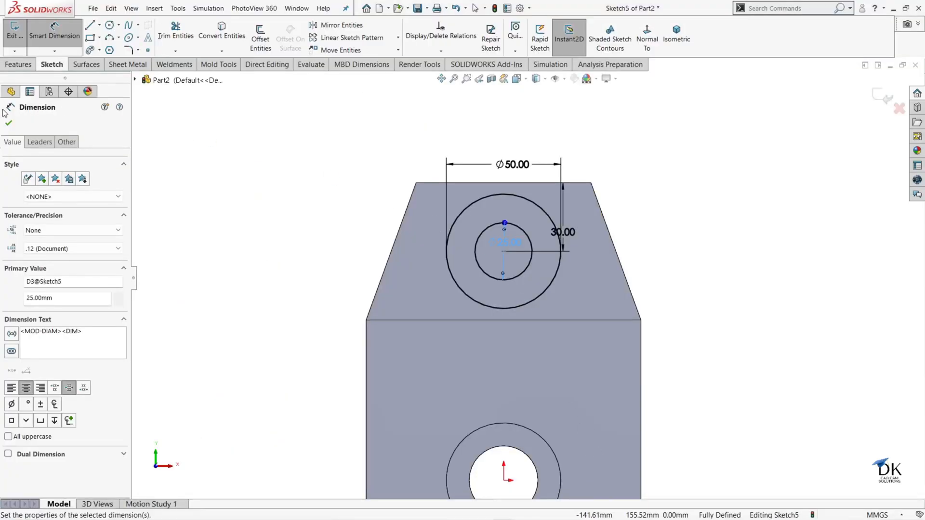
pyautogui.press('Escape')
pyautogui.click(876, 99)
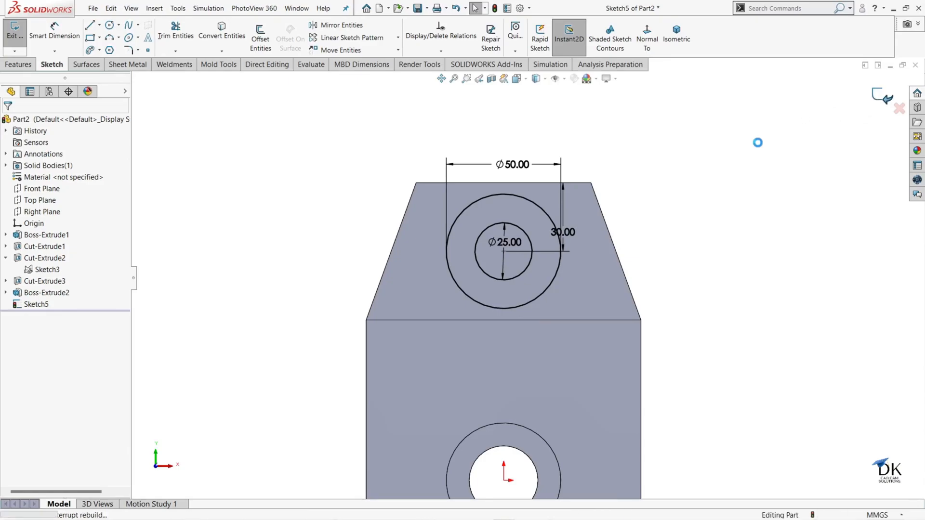
# Step: Extrude the two-circle sketch 30 mm as a merged Blind boss on the tapered block's front face
pyautogui.click(20, 39)
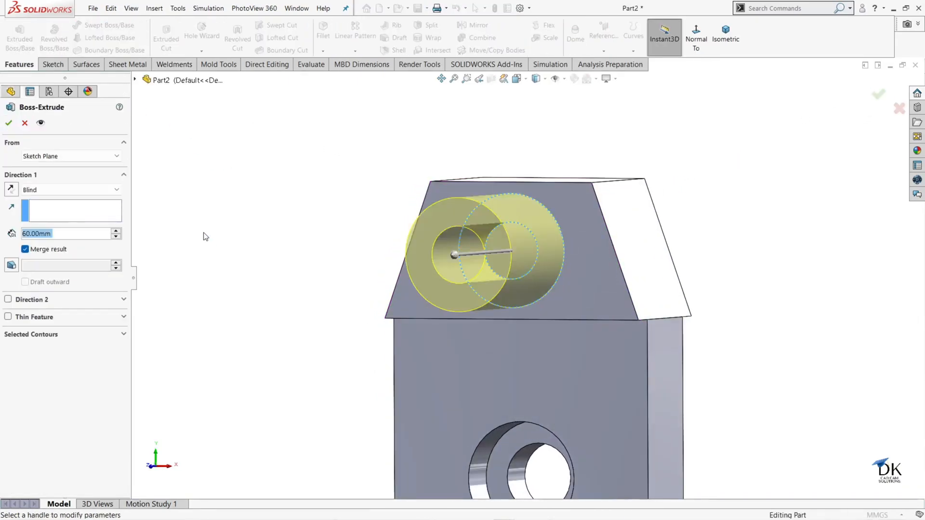
pyautogui.write('30')
pyautogui.press('Return')
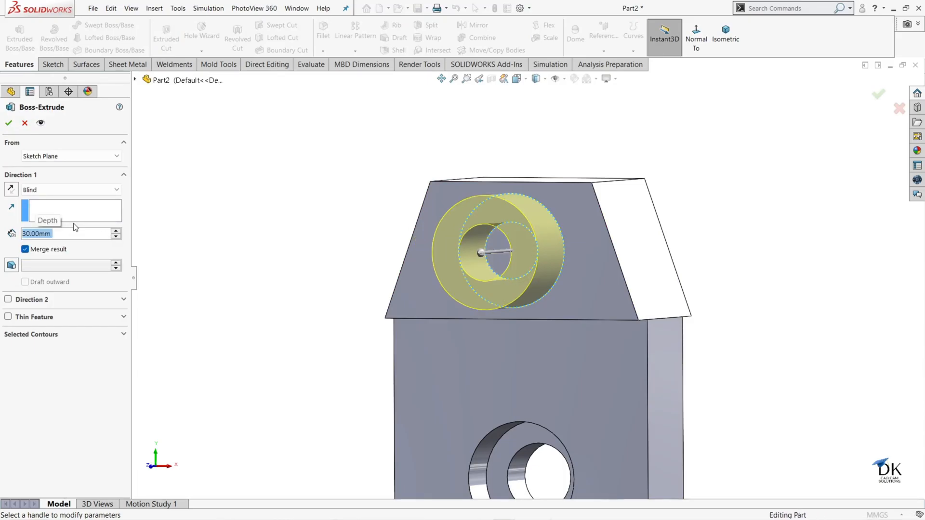
pyautogui.click(9, 123)
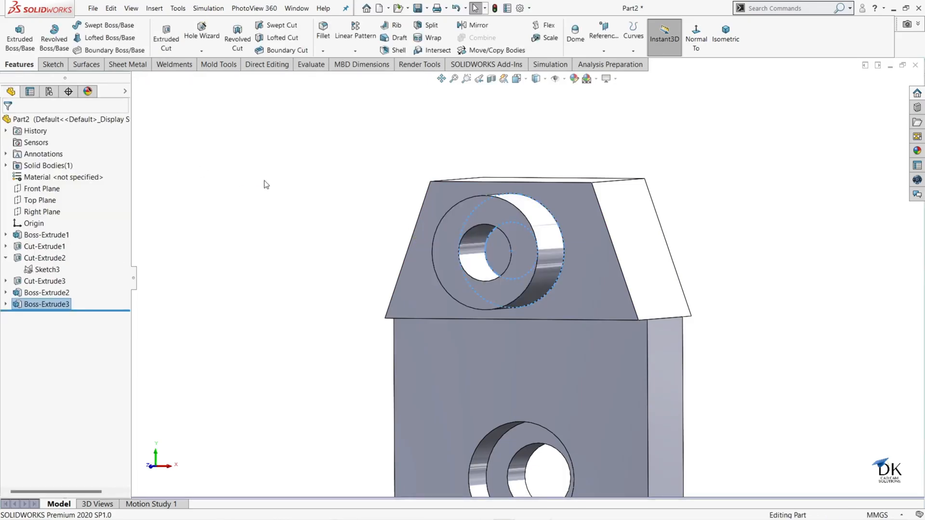
# Step: Reuse the boss's sketch for an extruded cut of only the inner circle's region, with the end condition Through All
pyautogui.moveTo(305, 182); pyautogui.dragTo(490, 292, button='middle')
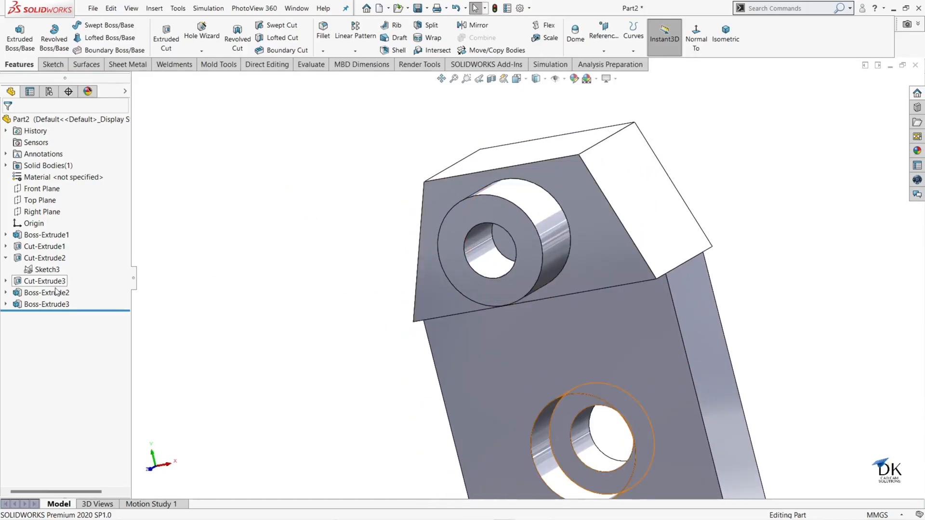
pyautogui.click(5, 304)
pyautogui.click(25, 315)
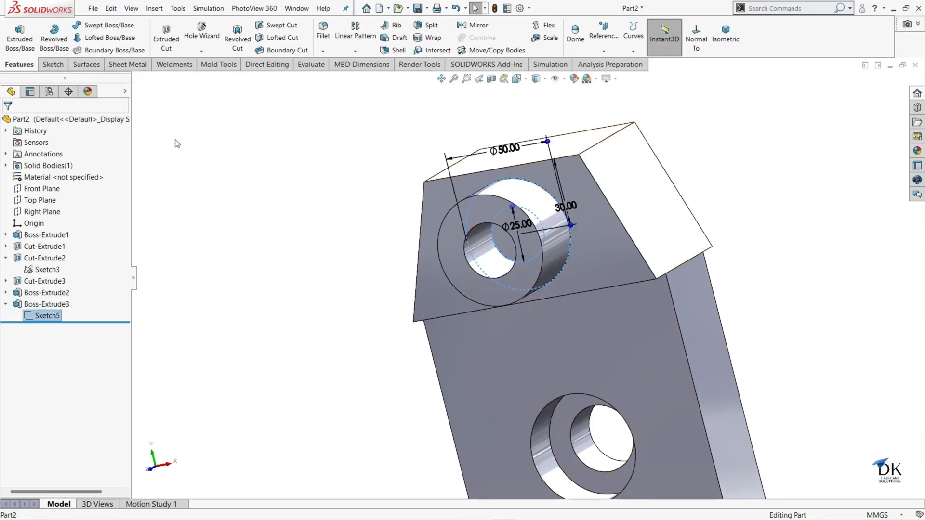
pyautogui.click(166, 36)
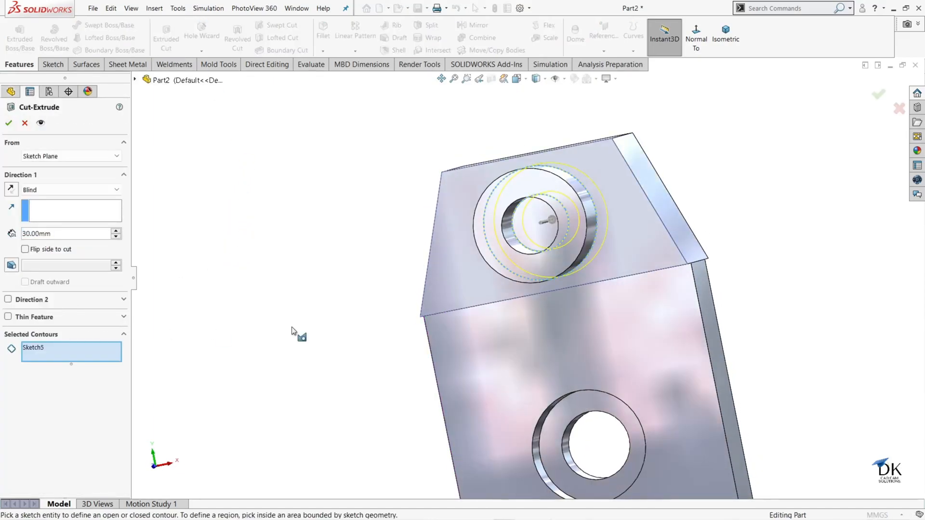
pyautogui.click(528, 235)
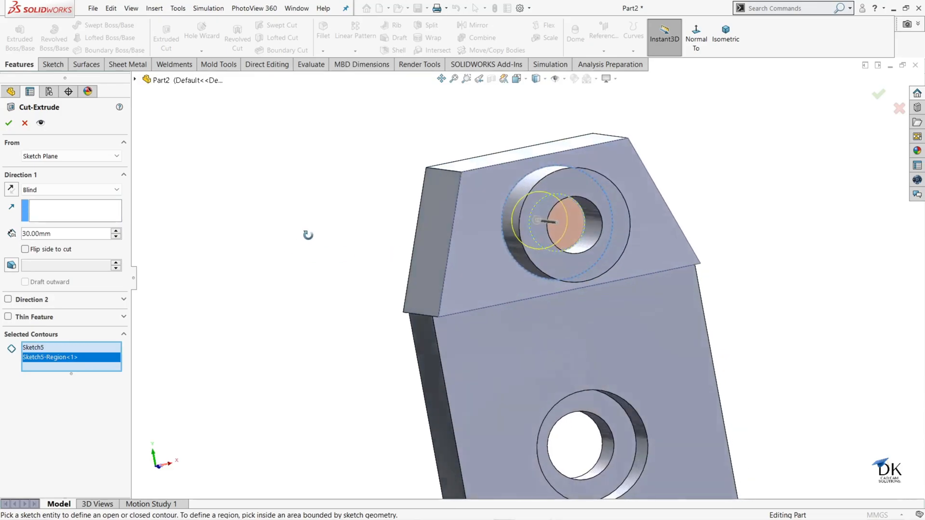
pyautogui.moveTo(308, 235); pyautogui.dragTo(202, 269, button='middle')
pyautogui.click(39, 348)
pyautogui.rightClick(48, 347)
pyautogui.click(62, 366)
pyautogui.click(68, 191)
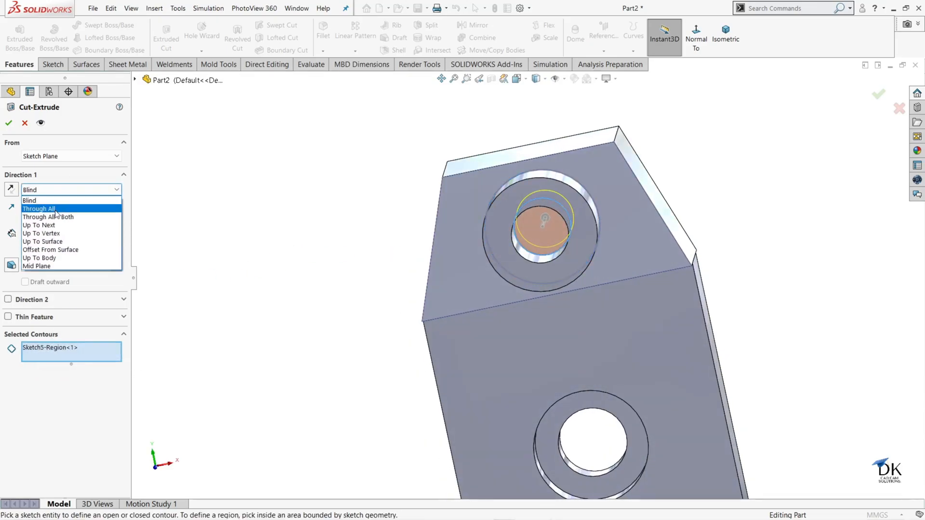
pyautogui.click(38, 208)
pyautogui.click(9, 123)
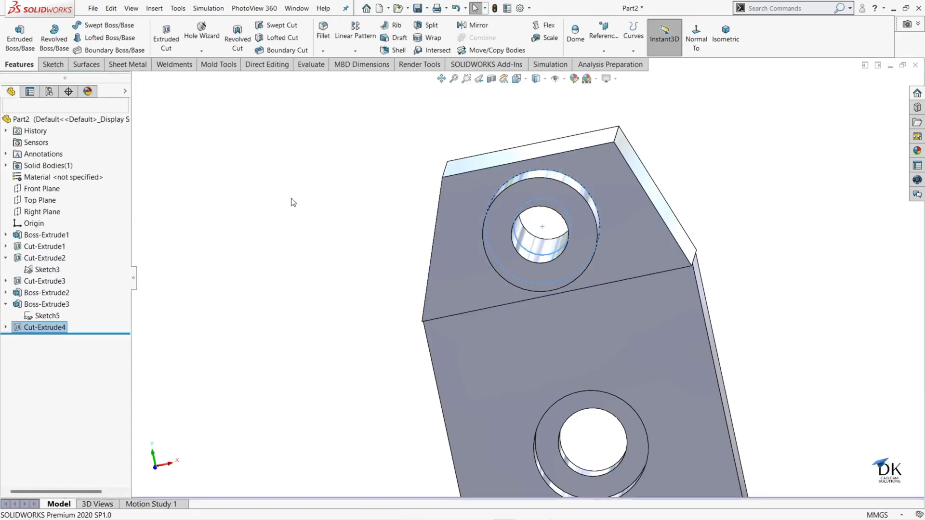
# Step: Chamfer the outer front edge of the cylindrical boss by 5 mm at 45 degrees
pyautogui.moveTo(293, 206); pyautogui.dragTo(599, 303, button='middle')
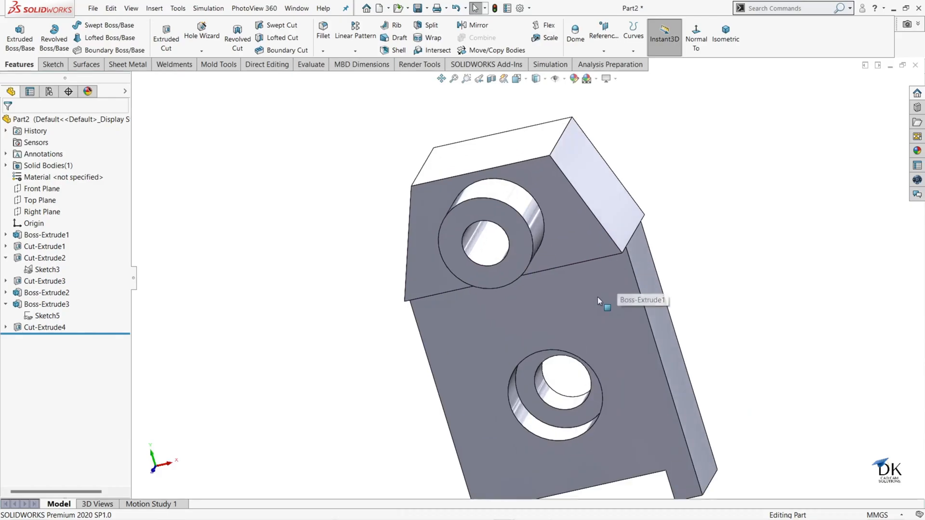
pyautogui.click(507, 210)
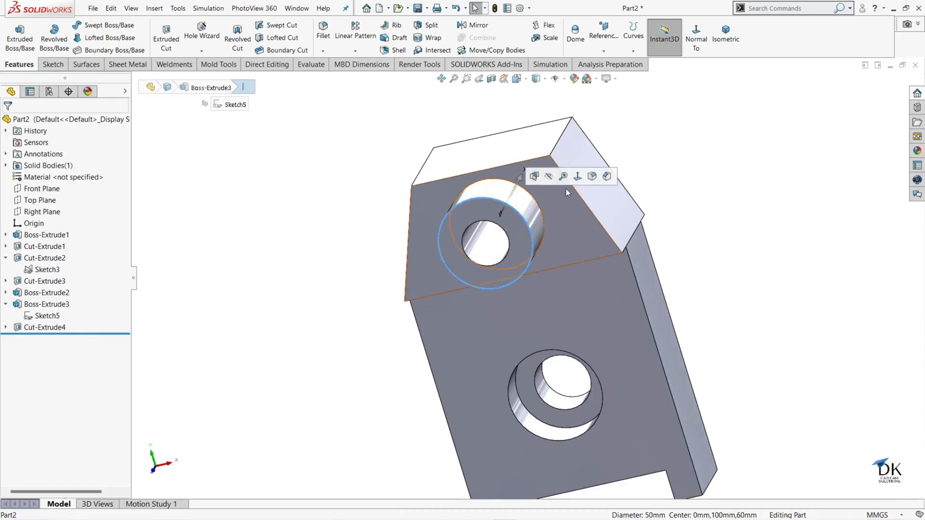
pyautogui.press('c')
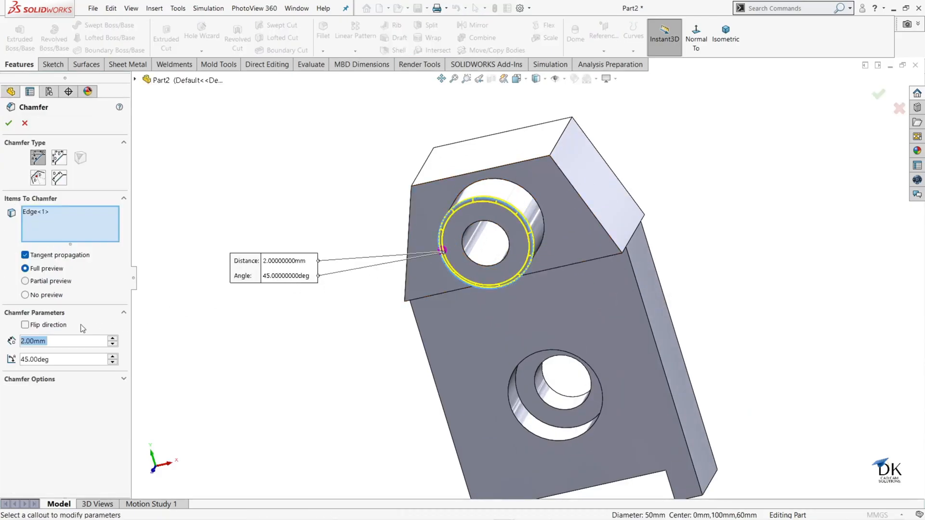
pyautogui.write('5')
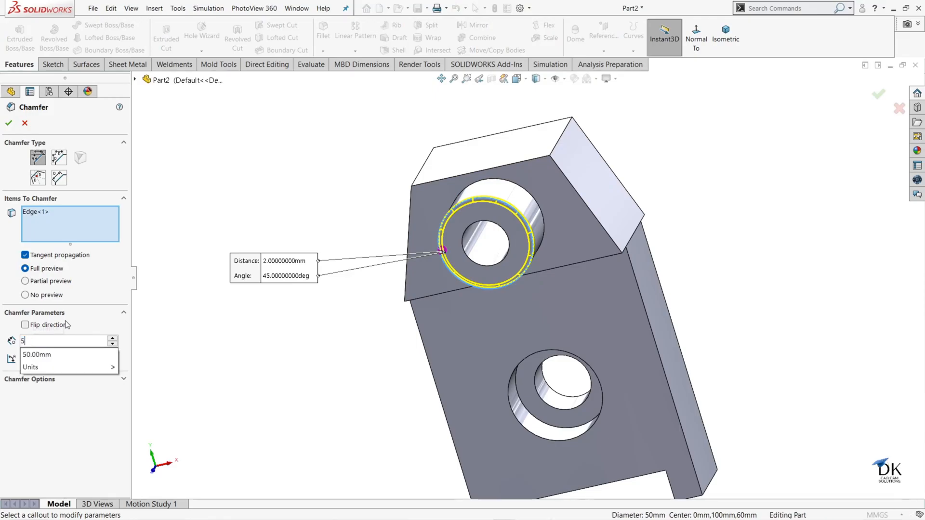
pyautogui.press('Return')
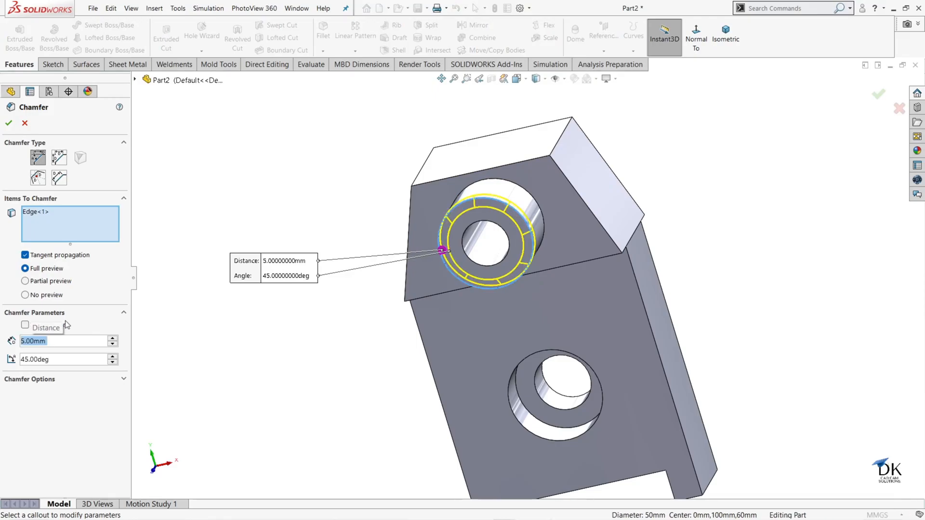
pyautogui.click(9, 123)
# Step: Fillet the edge where the cylindrical boss meets the tapered block's front face with a 5 mm radius
pyautogui.moveTo(355, 347)
pyautogui.mouseDown(button='middle')
pyautogui.moveTo(317, 358)
pyautogui.moveTo(348, 355)
pyautogui.mouseUp(button='middle')
pyautogui.scroll(-2, 532, 259)
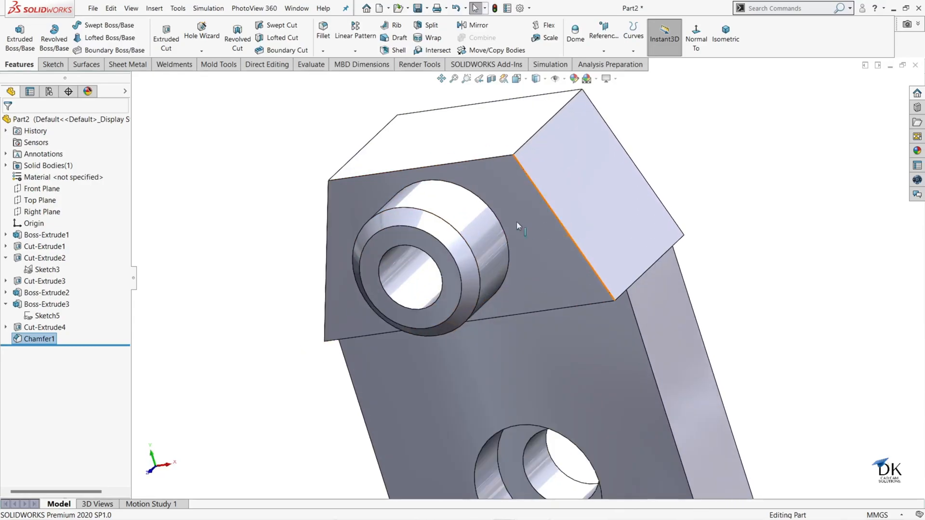
pyautogui.click(490, 206)
pyautogui.click(575, 177)
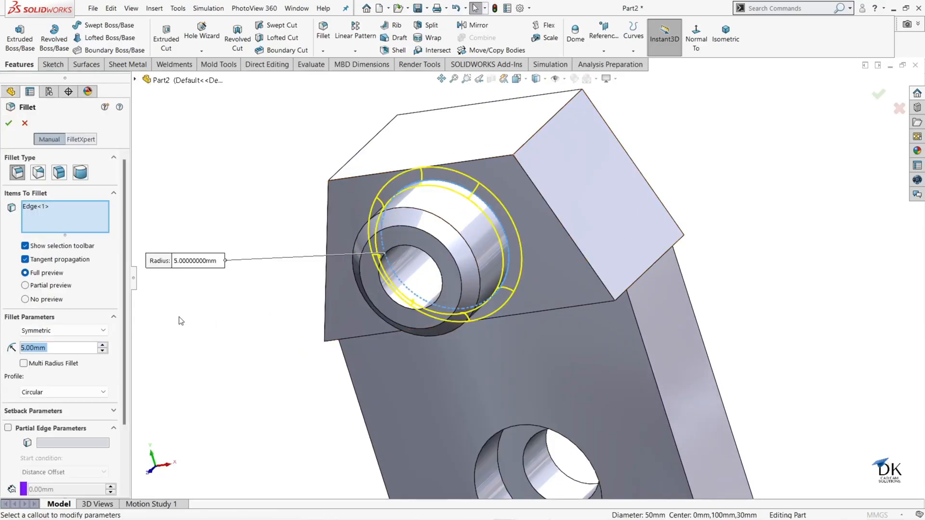
pyautogui.click(9, 124)
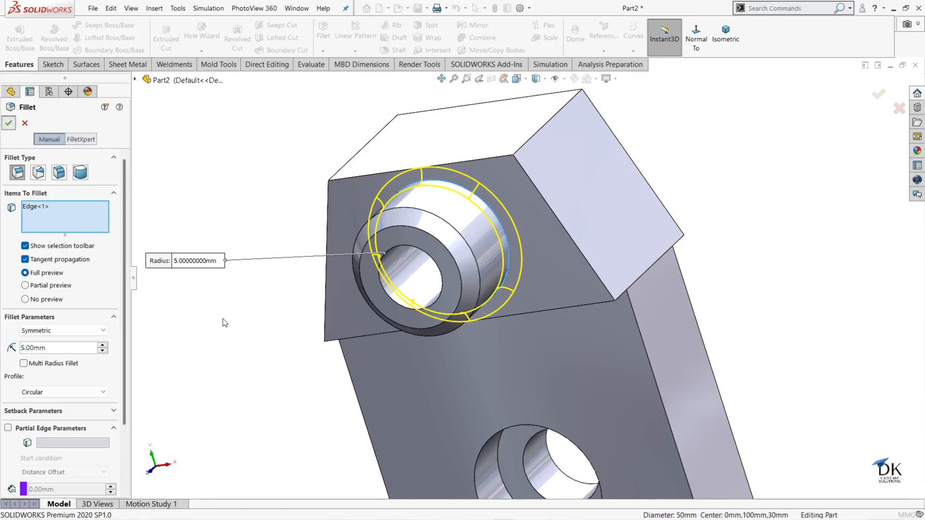
# Step: Check the dimensions of the top face's hole in Part-1.pdf and return to SOLIDWORKS
pyautogui.moveTo(291, 323); pyautogui.dragTo(609, 369, button='middle')
pyautogui.scroll(4, 609, 369)
pyautogui.moveTo(647, 301); pyautogui.dragTo(650, 253, button='middle')
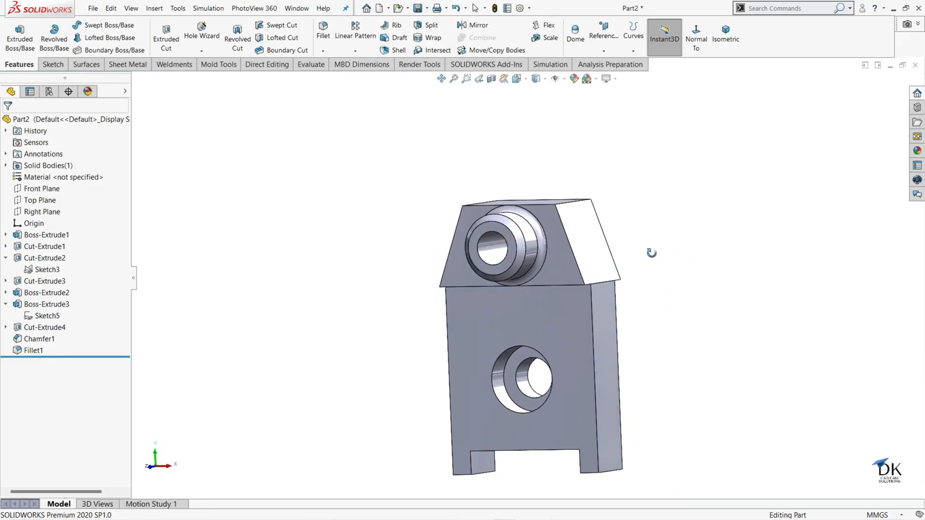
pyautogui.moveTo(656, 515)
pyautogui.click(610, 510)
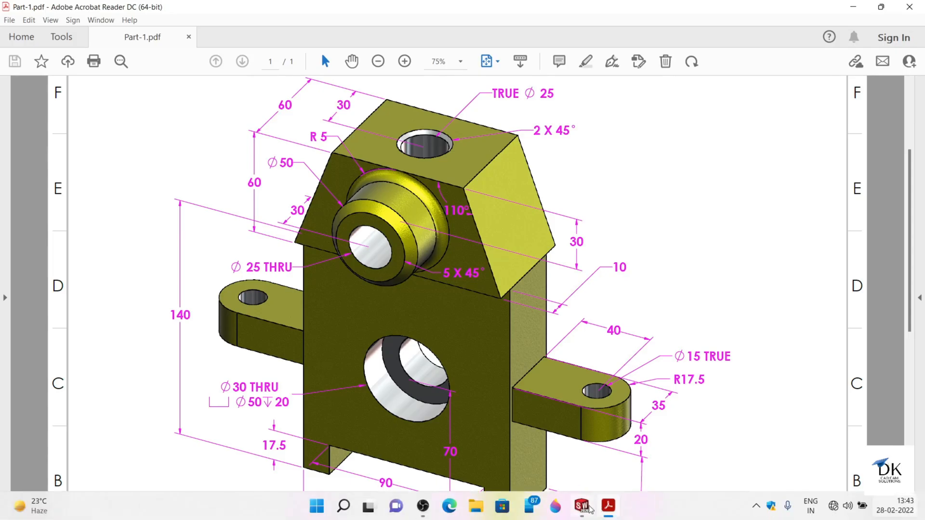
pyautogui.moveTo(588, 509)
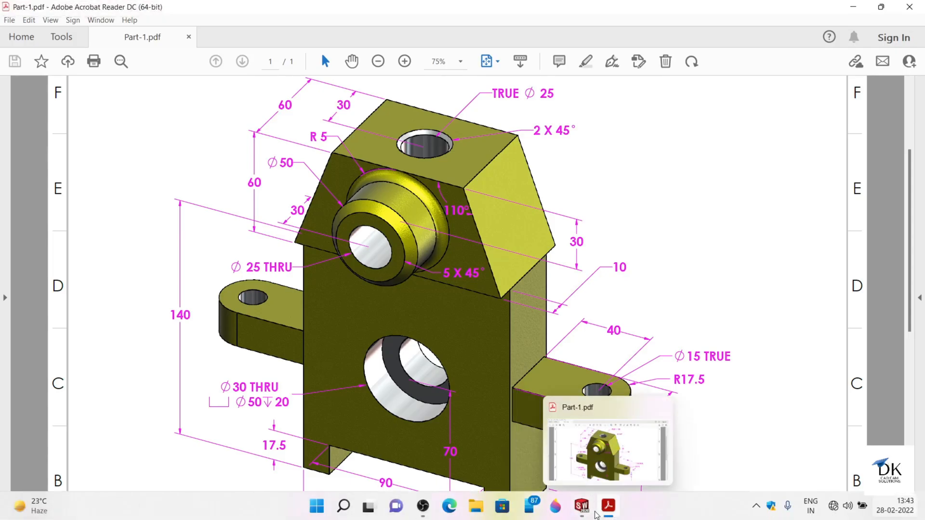
pyautogui.click(582, 506)
# Step: Sketch a circle about 31 mm in diameter, centred on the origin, on the tapered block's top face
pyautogui.moveTo(630, 192); pyautogui.dragTo(655, 289, button='middle')
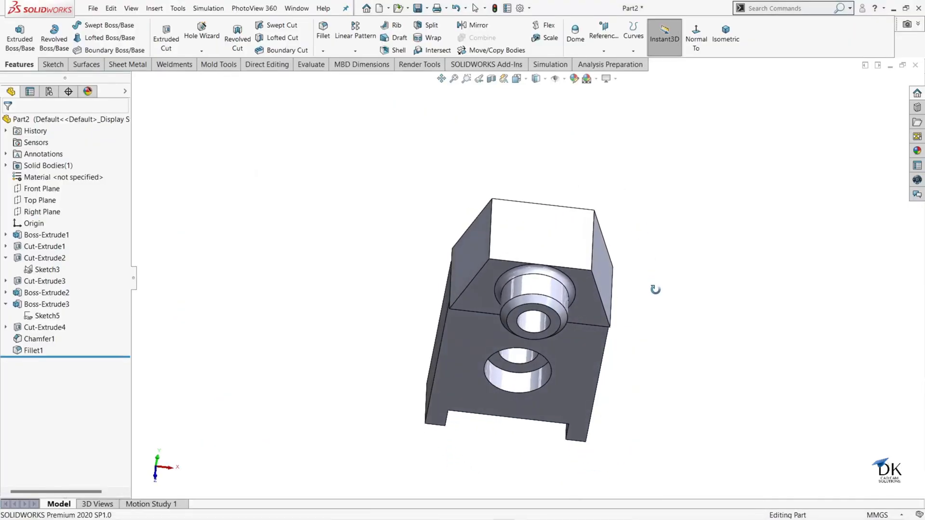
pyautogui.click(533, 231)
pyautogui.click(571, 198)
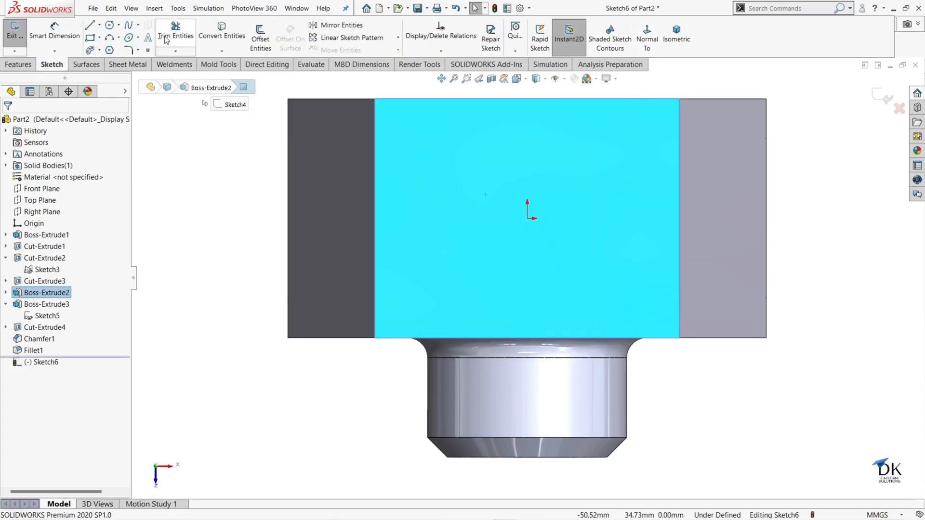
pyautogui.click(110, 25)
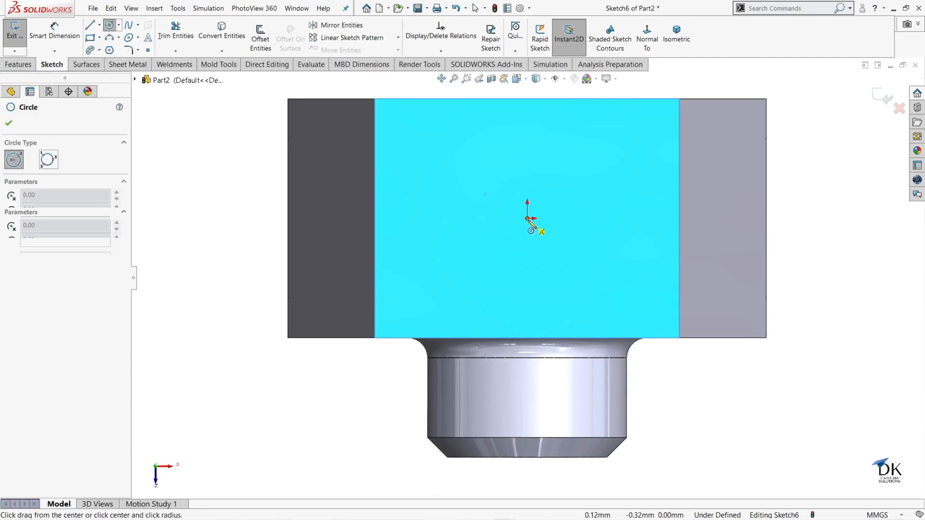
pyautogui.click(527, 218)
pyautogui.click(573, 174)
pyautogui.rightClick(580, 148)
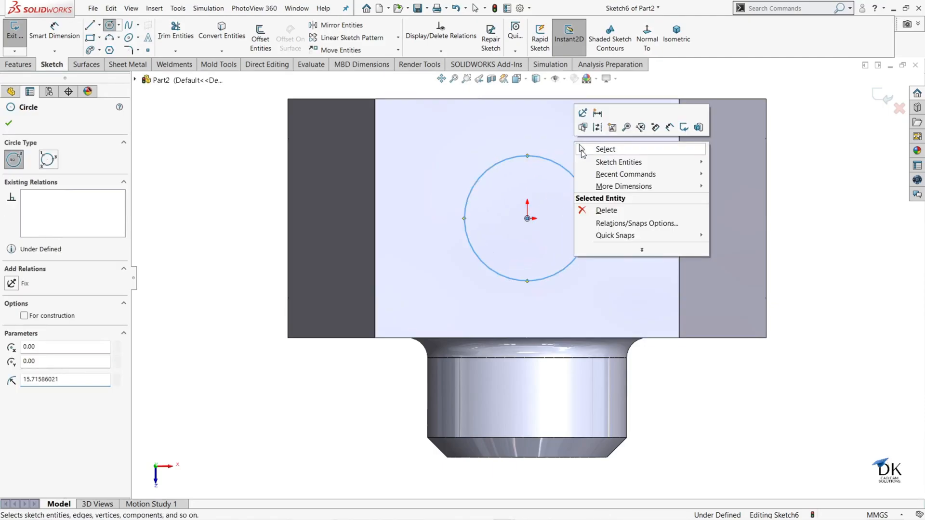
pyautogui.click(582, 150)
# Step: Dimension the top-face circle's diameter at 25 mm and exit the sketch
pyautogui.click(54, 30)
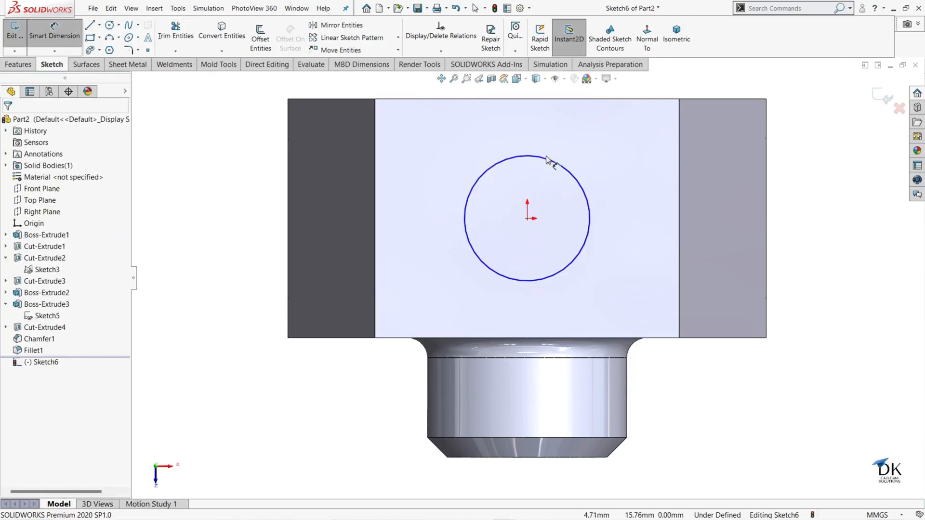
pyautogui.click(547, 158)
pyautogui.click(578, 135)
pyautogui.write('25')
pyautogui.press('Return')
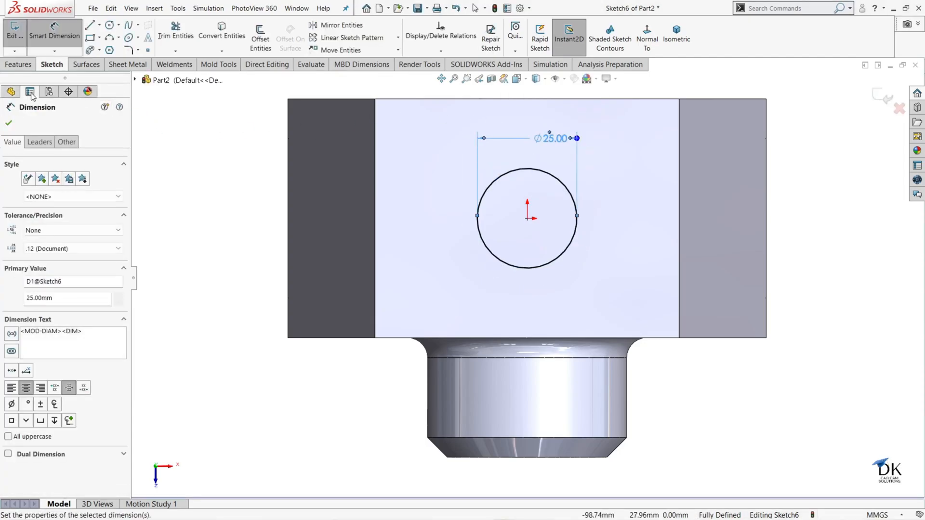
pyautogui.click(11, 123)
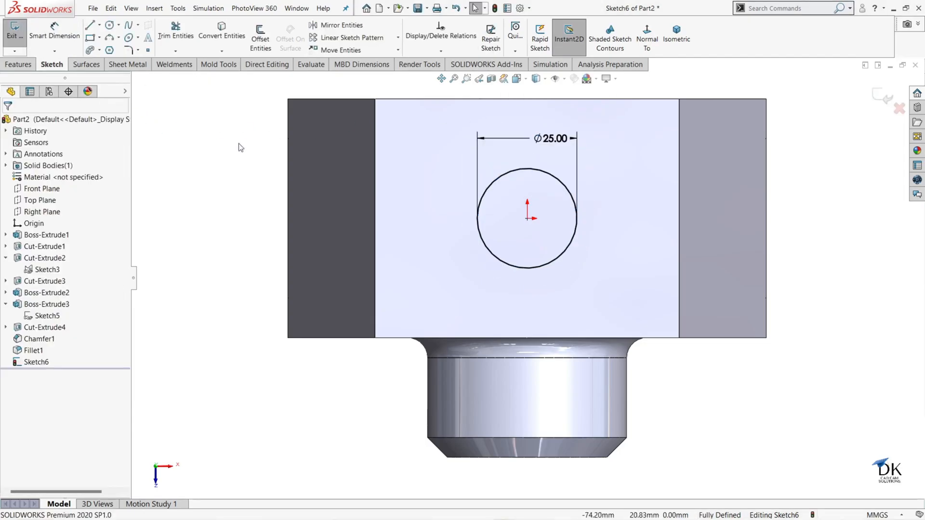
pyautogui.click(871, 96)
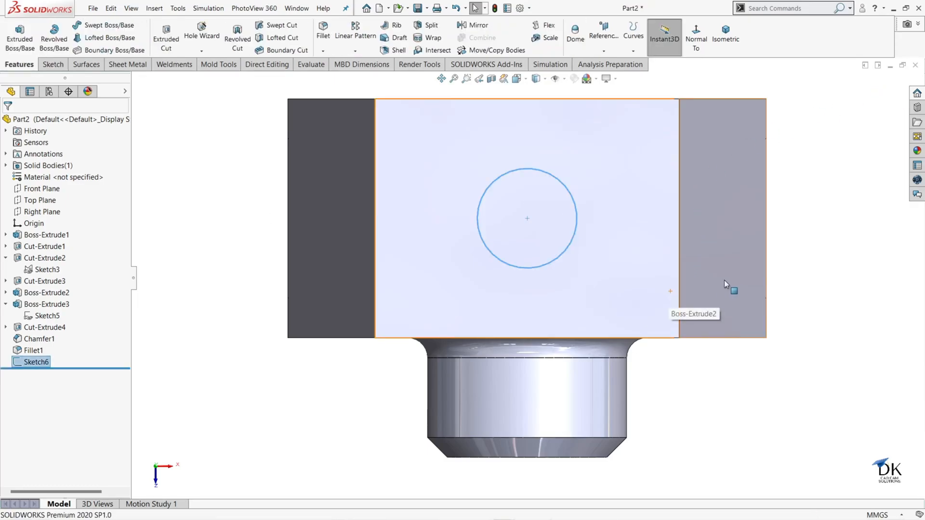
# Step: Cut the top-face circle down into the block with the end condition Up To Surface, ending at the cylindrical boss's bore face
pyautogui.scroll(1, 732, 281)
pyautogui.moveTo(732, 283); pyautogui.dragTo(512, 192, button='middle')
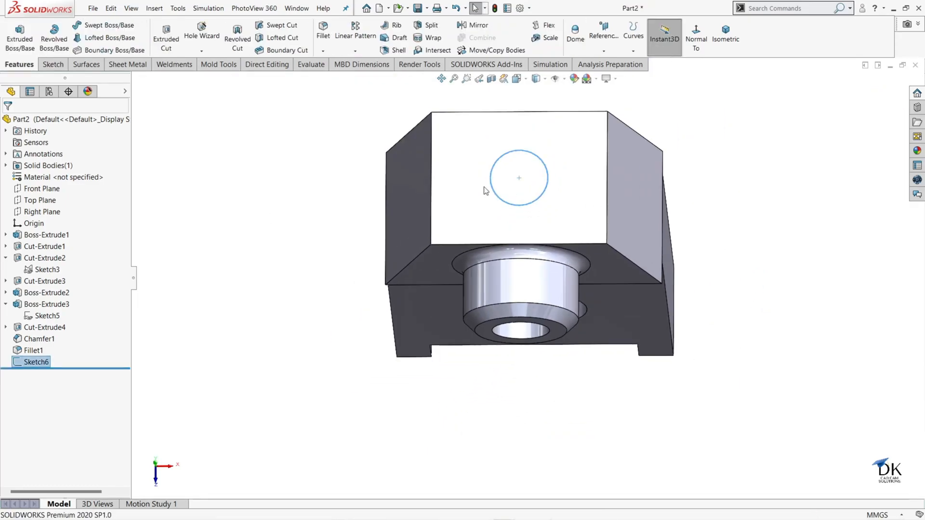
pyautogui.click(171, 44)
pyautogui.moveTo(275, 293); pyautogui.dragTo(496, 273, button='middle')
pyautogui.scroll(1, 496, 274)
pyautogui.moveTo(723, 210); pyautogui.dragTo(733, 148, button='middle')
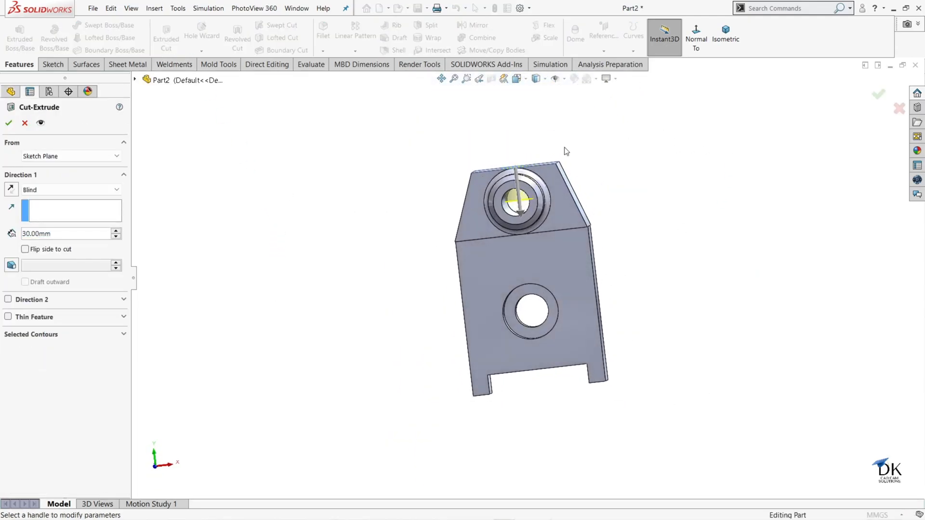
pyautogui.scroll(-6, 542, 171)
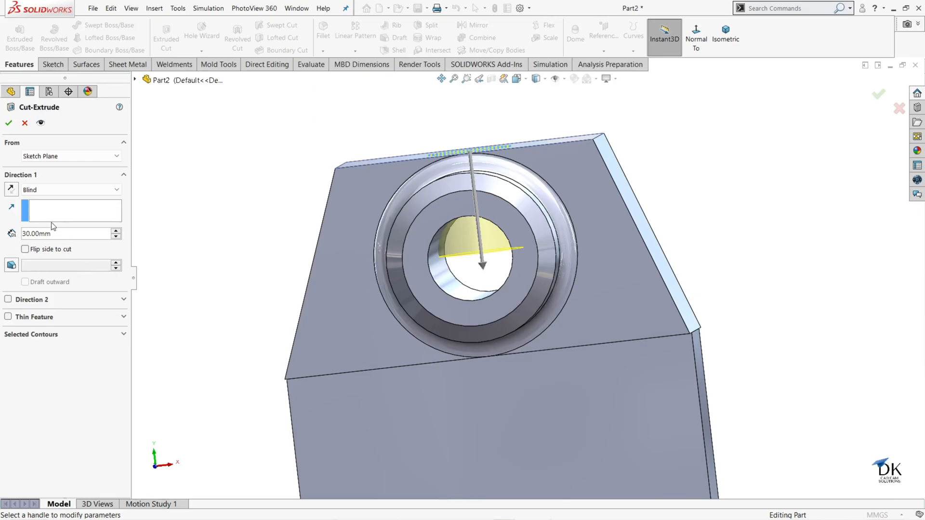
pyautogui.click(47, 190)
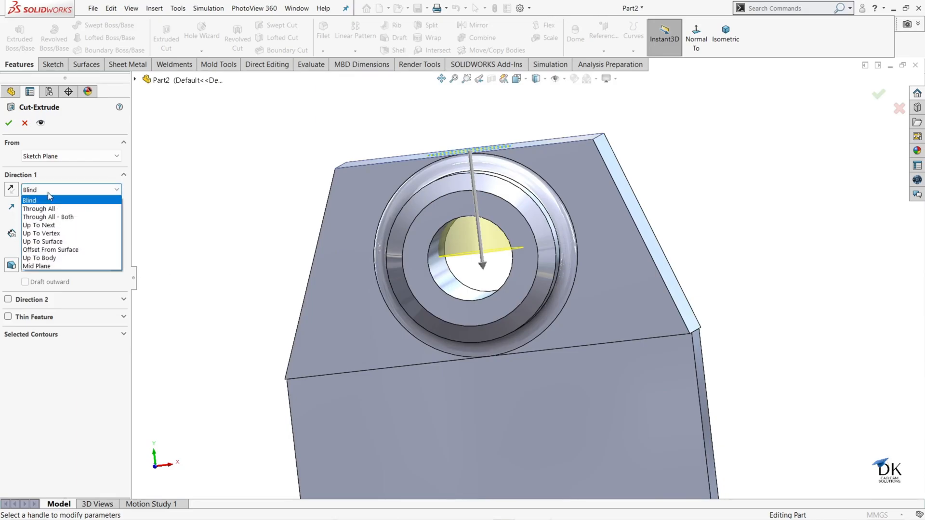
pyautogui.click(61, 241)
pyautogui.moveTo(179, 310); pyautogui.dragTo(172, 268, button='middle')
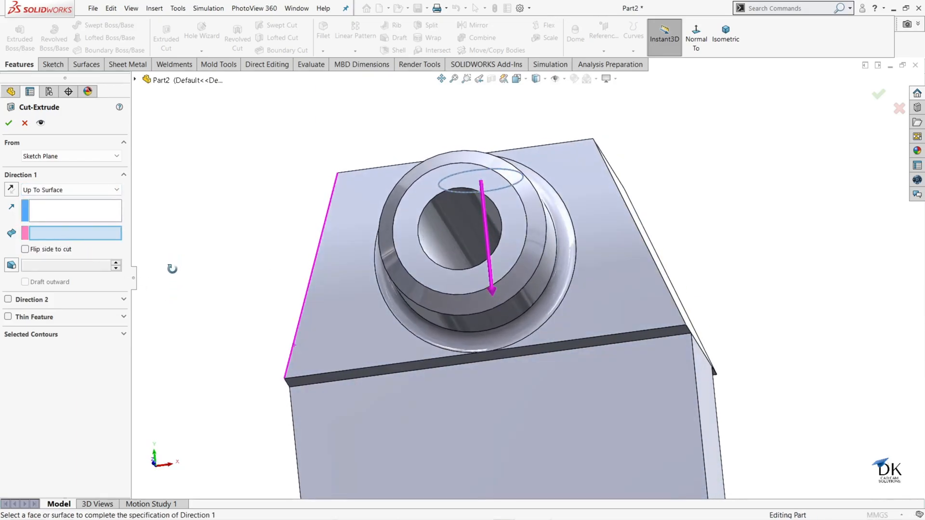
pyautogui.click(457, 215)
pyautogui.moveTo(235, 215); pyautogui.dragTo(239, 258, button='middle')
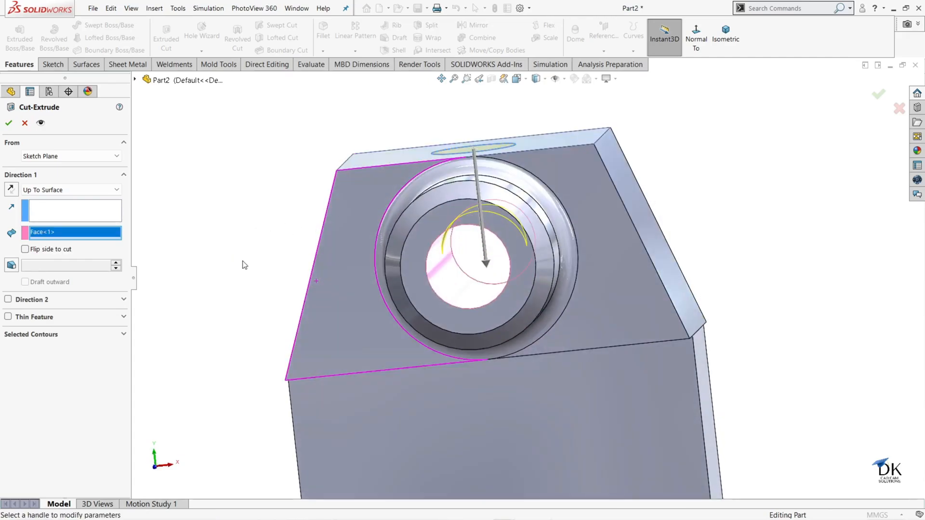
pyautogui.click(25, 123)
pyautogui.moveTo(274, 292); pyautogui.dragTo(399, 297, button='middle')
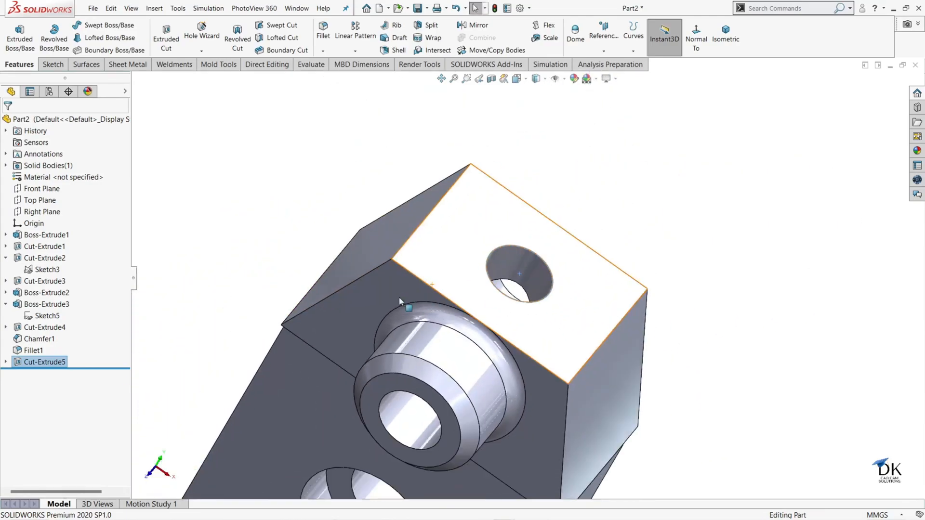
# Step: Chamfer the edge of the hole in the tapered block's top face at 2 mm by 45 degrees
pyautogui.scroll(4, 530, 349)
pyautogui.moveTo(675, 308); pyautogui.dragTo(677, 272, button='middle')
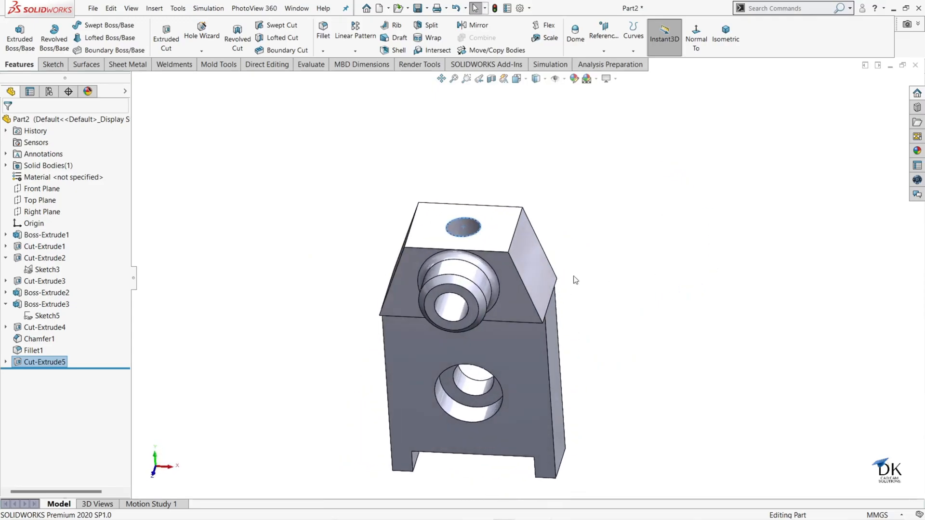
pyautogui.scroll(-2, 498, 257)
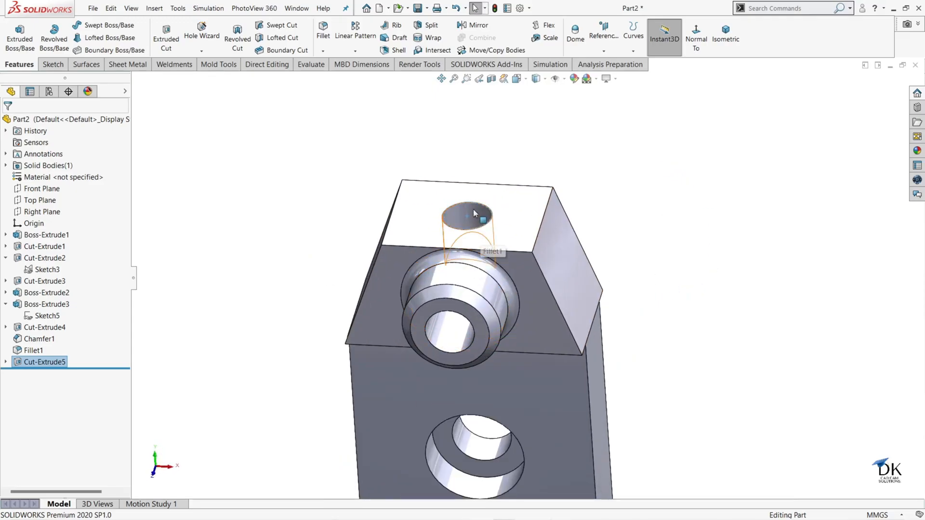
pyautogui.click(323, 51)
pyautogui.click(339, 77)
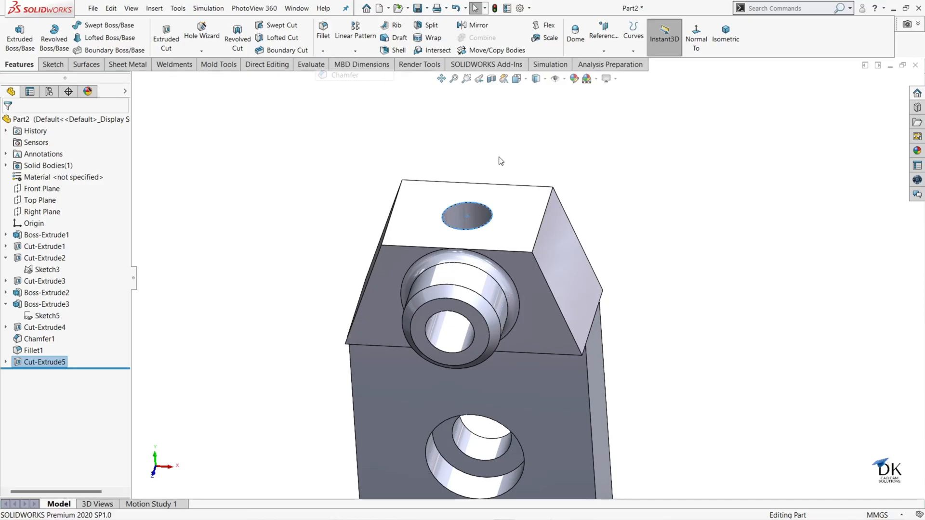
pyautogui.click(477, 204)
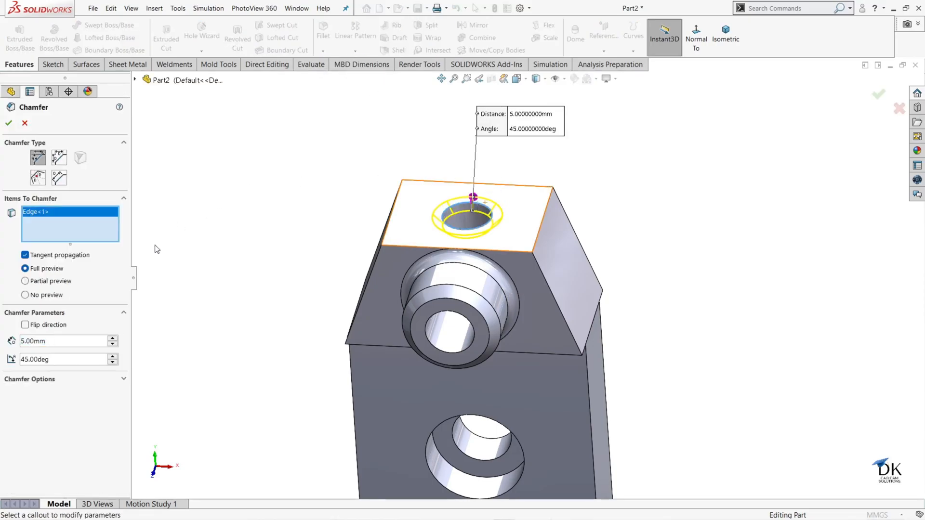
pyautogui.write('2')
pyautogui.press('Return')
pyautogui.click(9, 124)
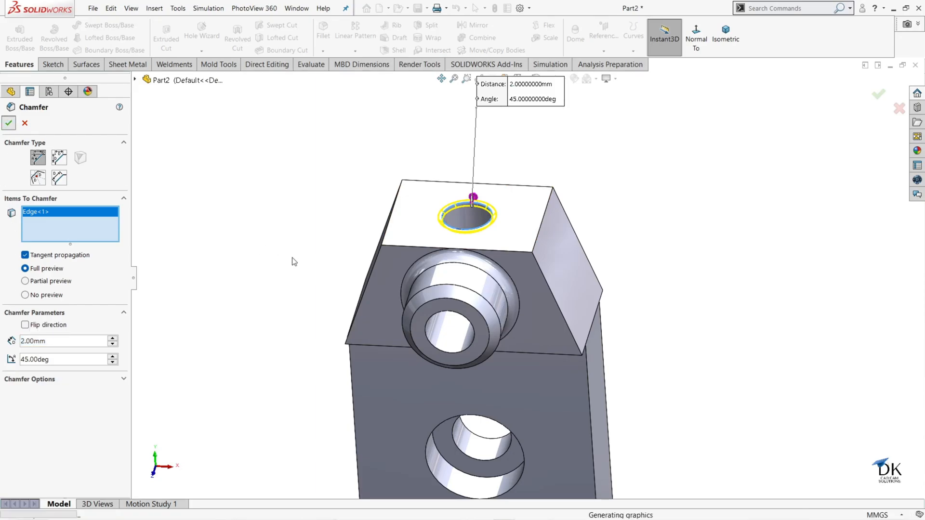
# Step: Check the side lug's dimensions and height in Part-1.pdf and return to SOLIDWORKS
pyautogui.moveTo(680, 270); pyautogui.dragTo(663, 248, button='middle')
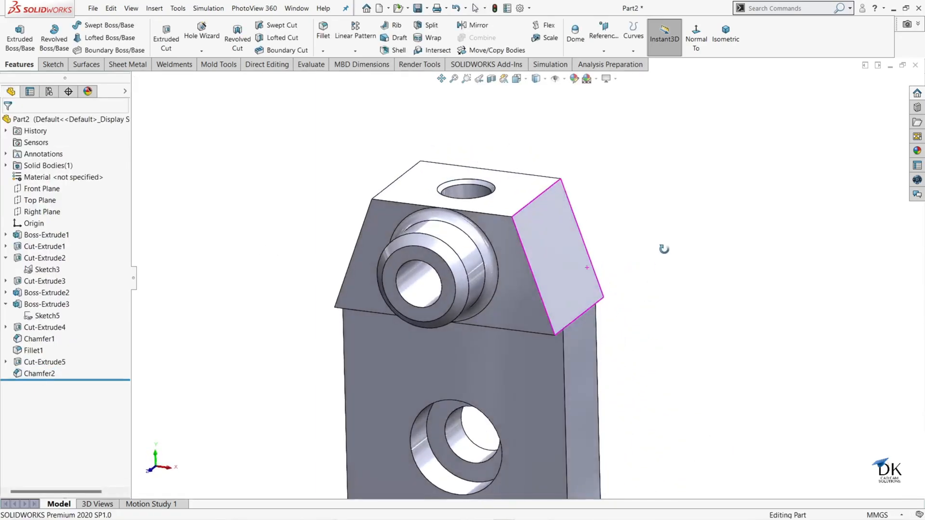
pyautogui.scroll(3, 671, 263)
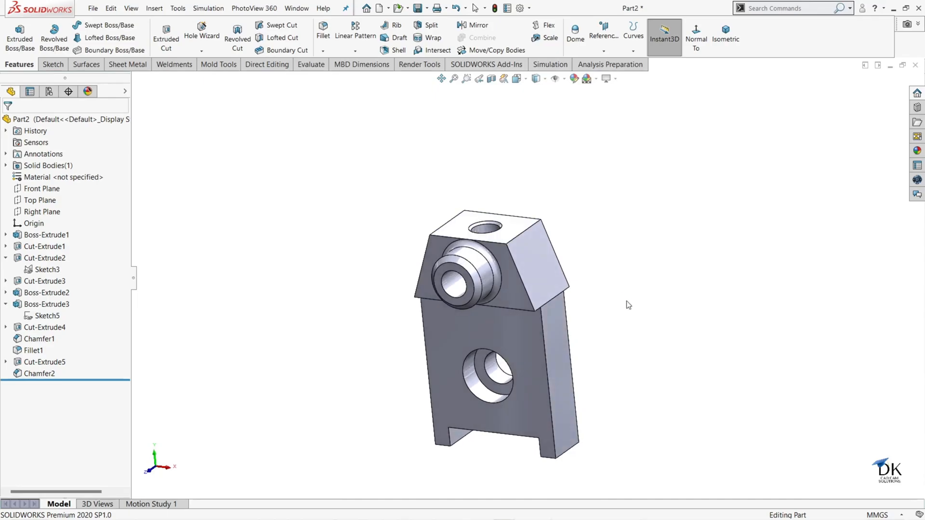
pyautogui.scroll(-3, 538, 420)
pyautogui.moveTo(640, 507)
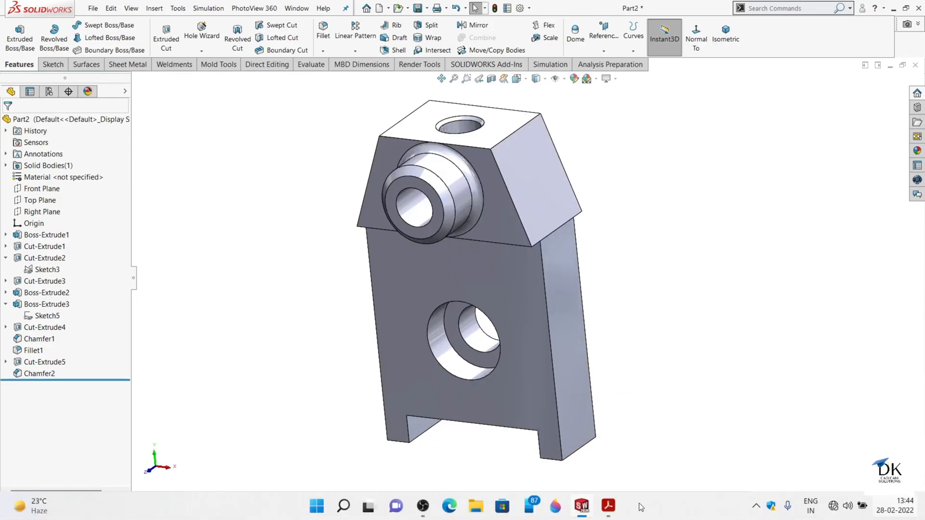
pyautogui.click(608, 506)
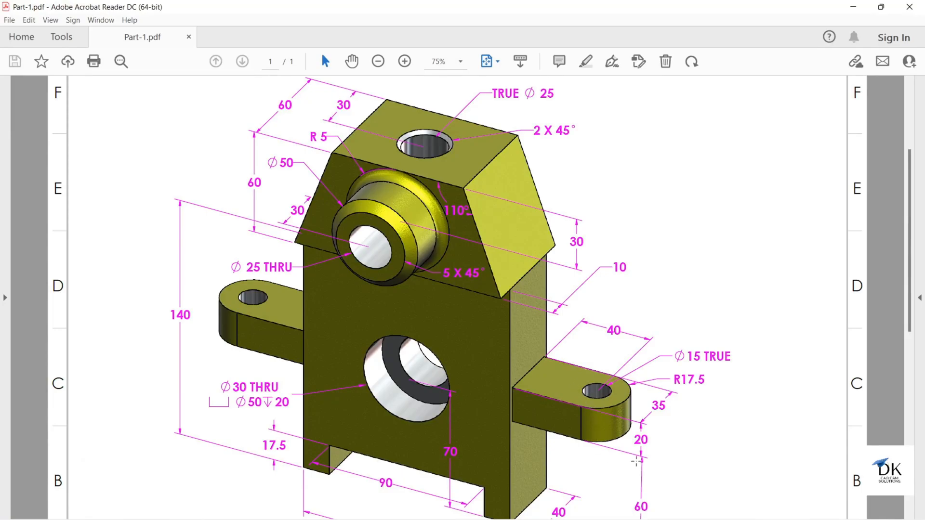
pyautogui.scroll(-4, 632, 461)
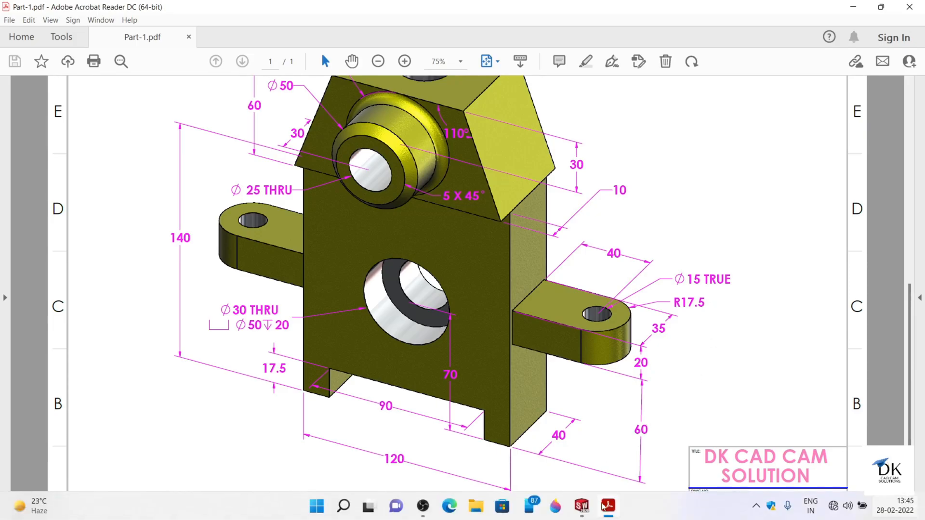
pyautogui.click(605, 505)
# Step: Create a reference plane offset 60 mm upward from the bottom face of the block's foot, using Flip offset
pyautogui.moveTo(641, 306); pyautogui.dragTo(617, 300, button='middle')
pyautogui.click(604, 51)
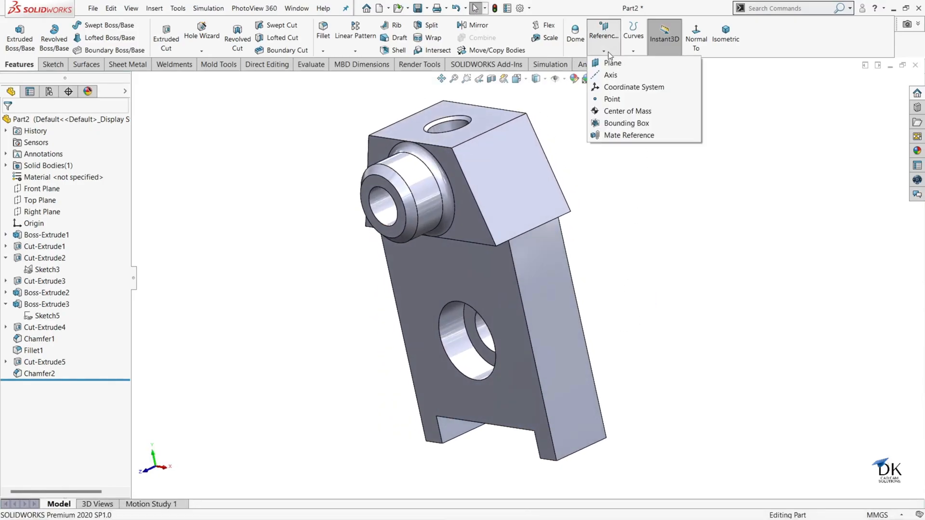
pyautogui.click(611, 64)
pyautogui.moveTo(661, 355); pyautogui.dragTo(617, 370, button='middle')
pyautogui.click(565, 434)
pyautogui.moveTo(609, 333); pyautogui.dragTo(607, 393, button='middle')
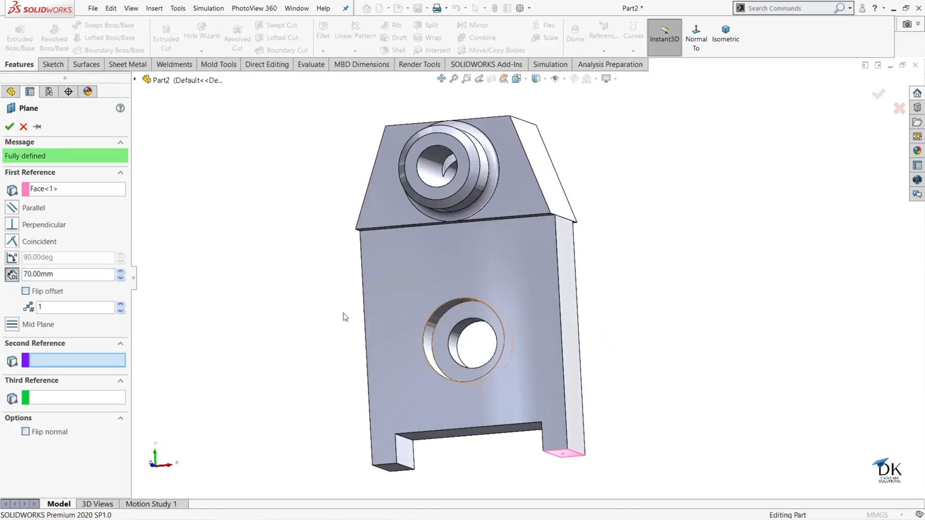
pyautogui.click(26, 292)
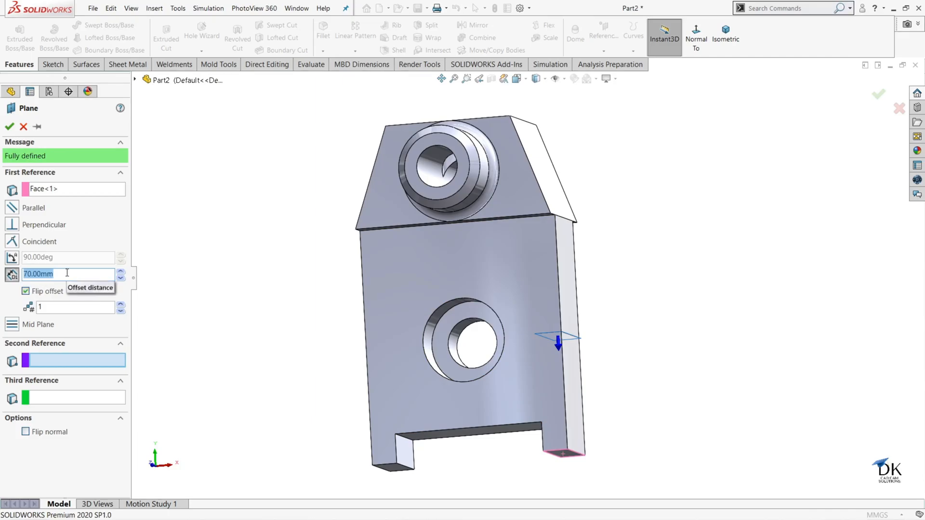
pyautogui.write('60')
pyautogui.press('Return')
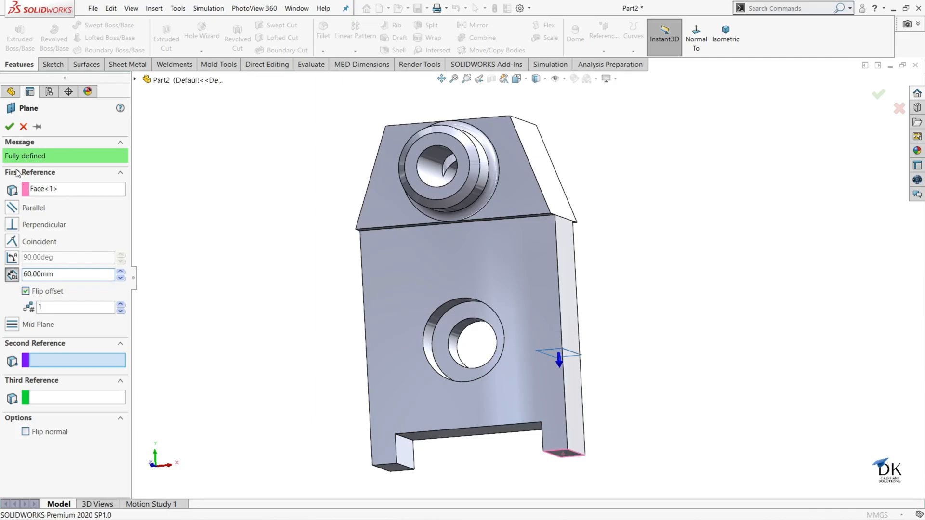
pyautogui.click(9, 127)
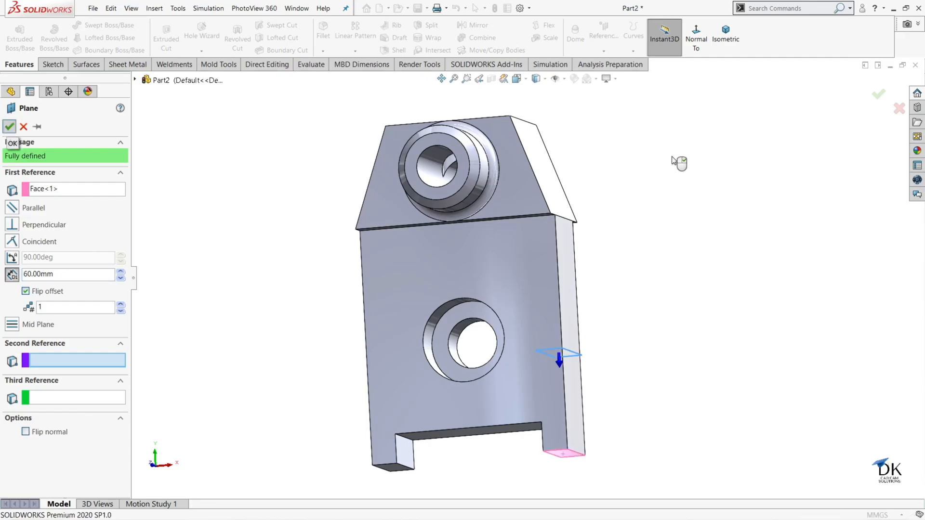
# Step: Enlarge the new reference plane so that it extends outward past the block's side
pyautogui.moveTo(667, 179); pyautogui.dragTo(588, 321, button='middle')
pyautogui.moveTo(578, 317); pyautogui.dragTo(656, 313)
pyautogui.moveTo(702, 252); pyautogui.dragTo(704, 281, button='middle')
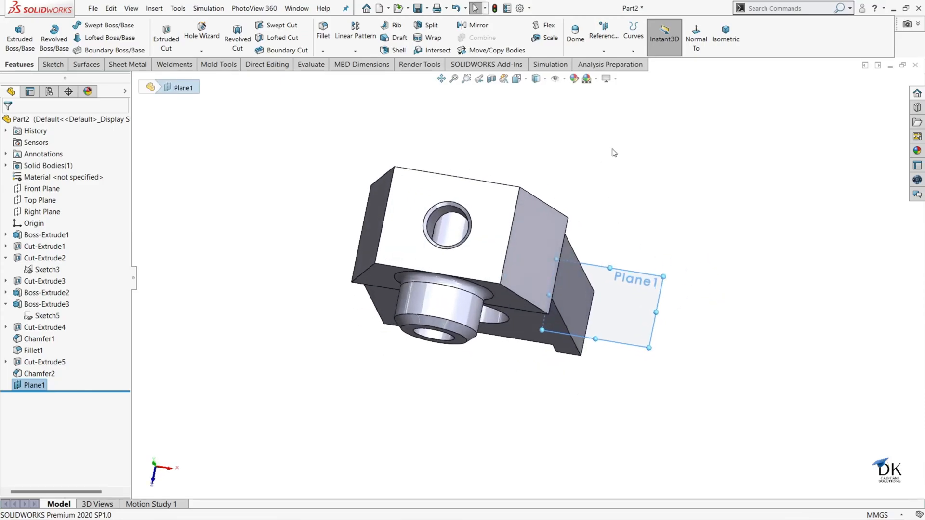
# Step: Start a sketch on the offset plane and draw a corner rectangle about 32 mm wide, extending outward from the block's side edge
pyautogui.click(704, 32)
pyautogui.click(702, 32)
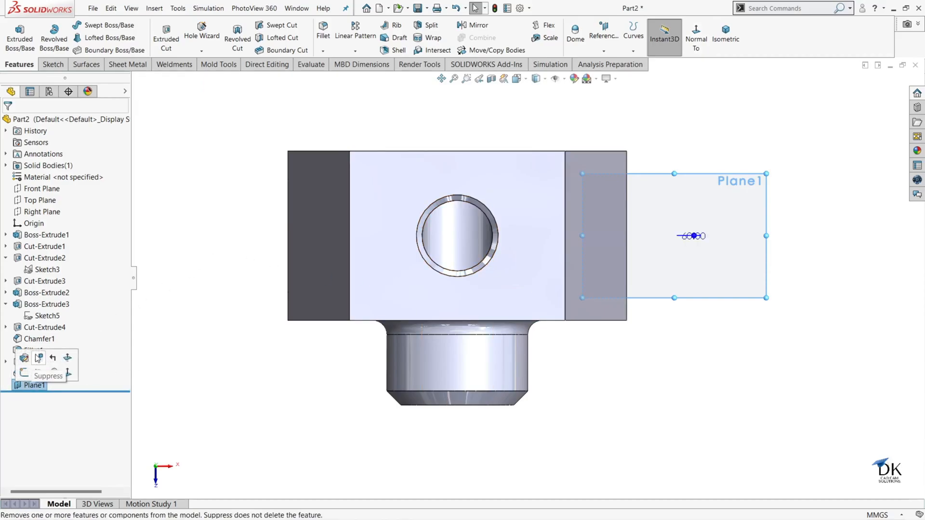
pyautogui.click(30, 375)
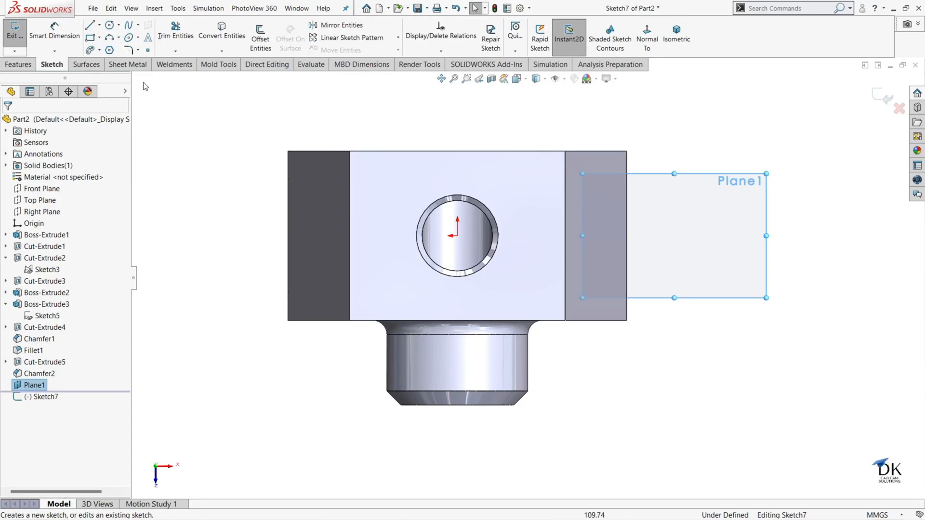
pyautogui.click(99, 39)
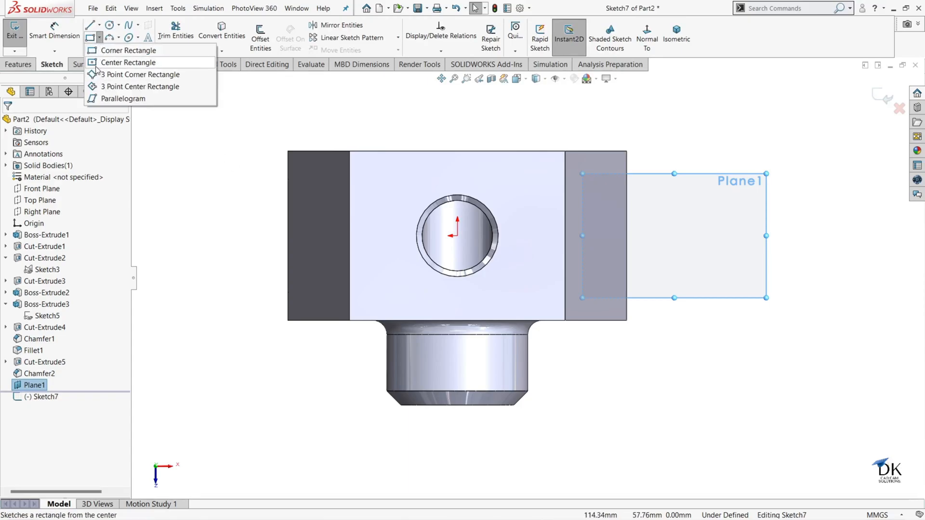
pyautogui.click(96, 50)
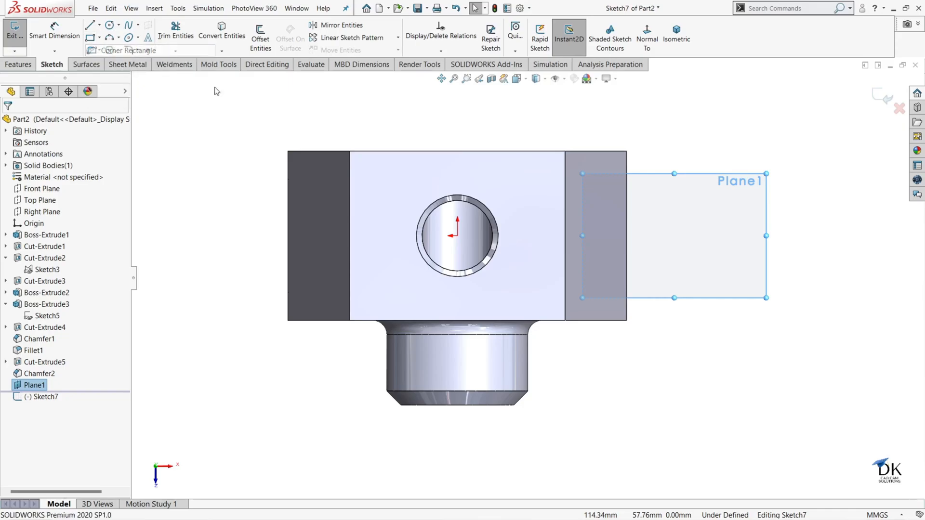
pyautogui.click(627, 190)
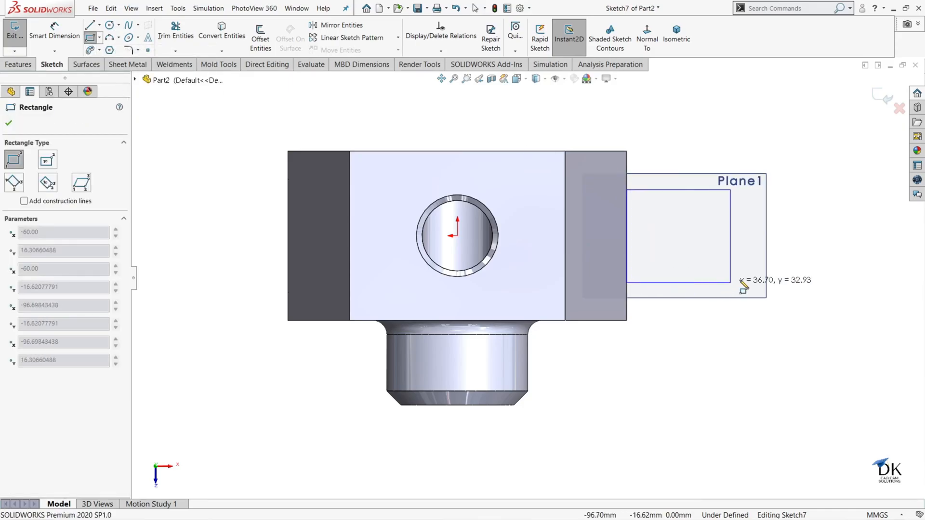
pyautogui.click(793, 279)
pyautogui.rightClick(760, 143)
pyautogui.click(777, 143)
# Step: Add a Horizontal relation between the midpoint of the rectangle's inner edge and the origin
pyautogui.scroll(2, 797, 249)
pyautogui.scroll(-2, 800, 251)
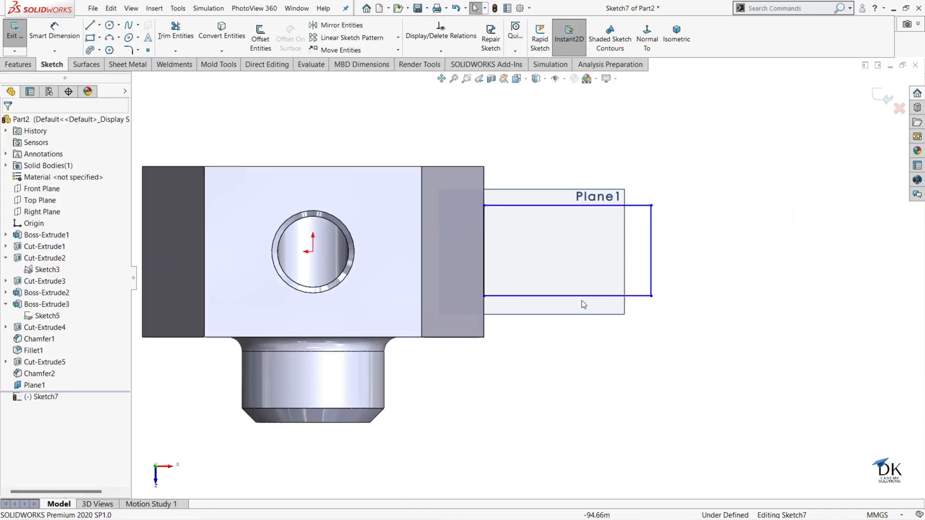
pyautogui.scroll(-1, 585, 301)
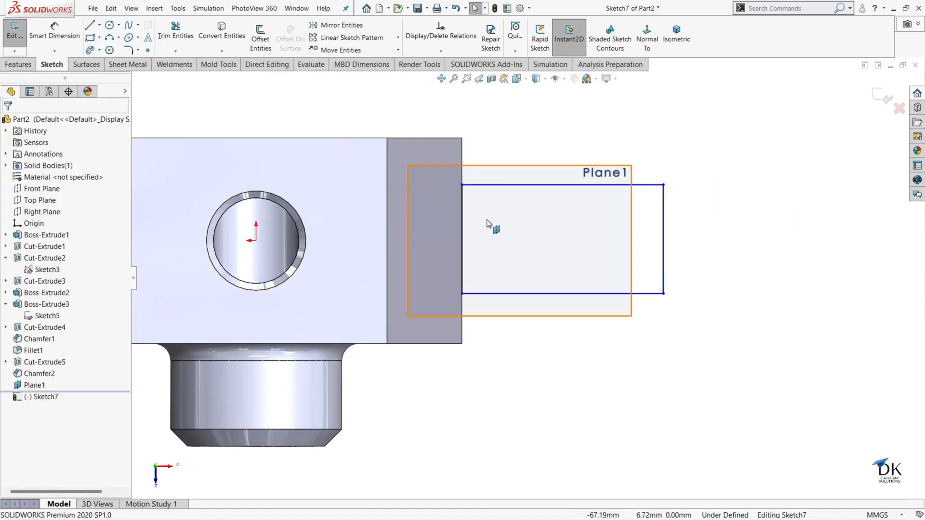
pyautogui.click(461, 240)
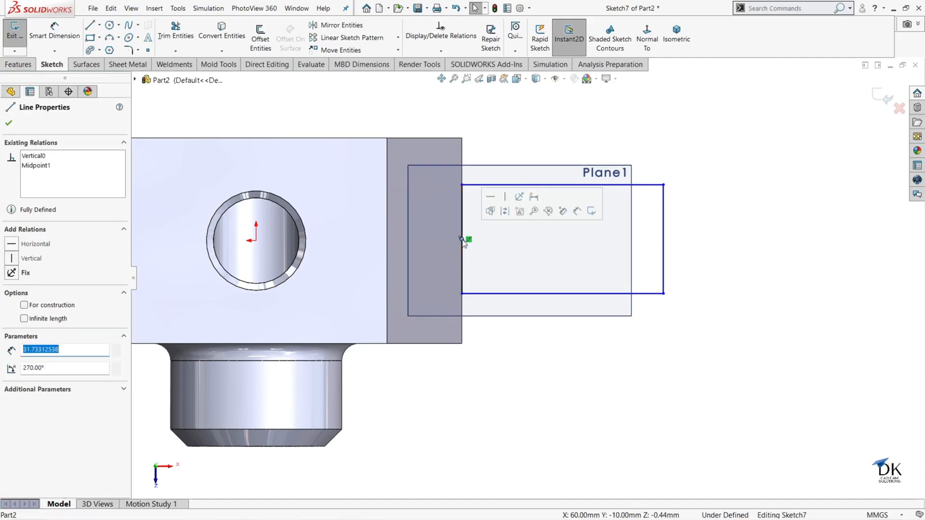
pyautogui.keyDown('ctrl'); pyautogui.click(256, 241); pyautogui.keyUp('ctrl')
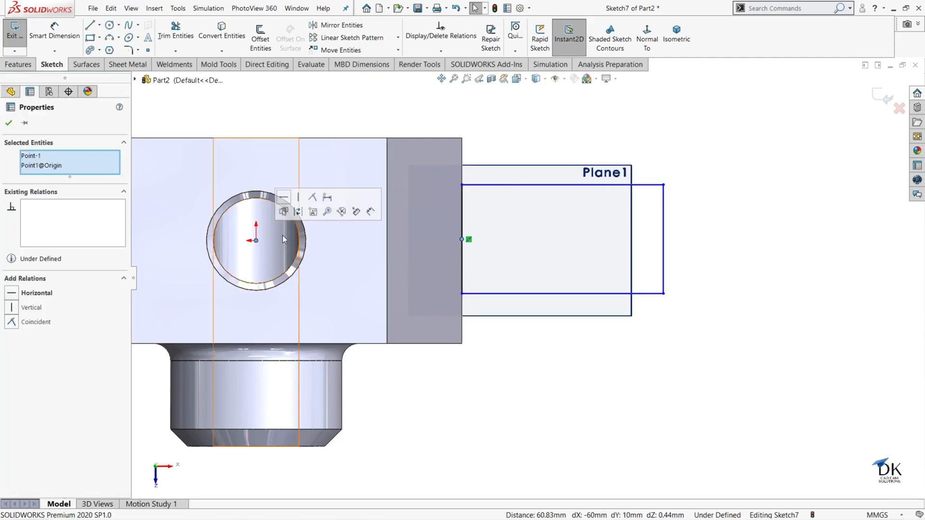
pyautogui.click(284, 199)
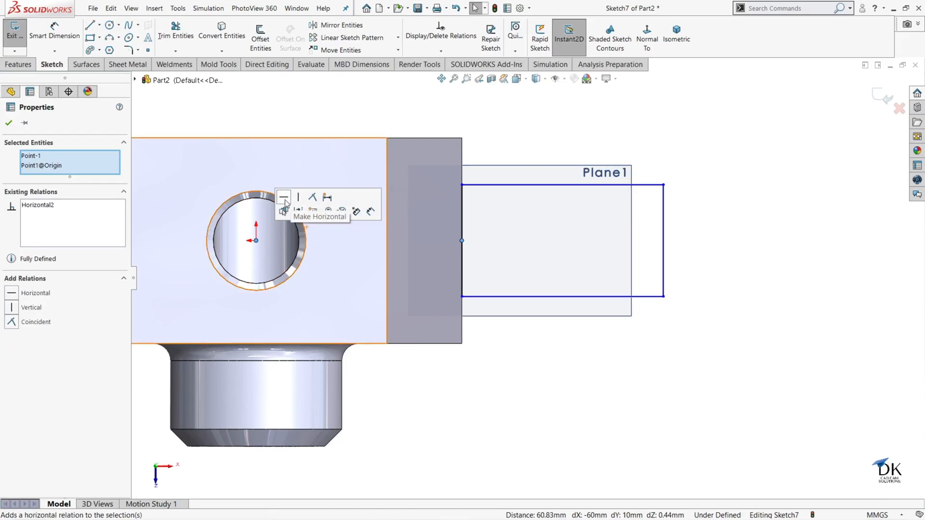
pyautogui.click(9, 123)
# Step: Dimension the rectangle's outer edge at 35 mm
pyautogui.click(55, 34)
pyautogui.click(663, 243)
pyautogui.click(698, 236)
pyautogui.press('Return')
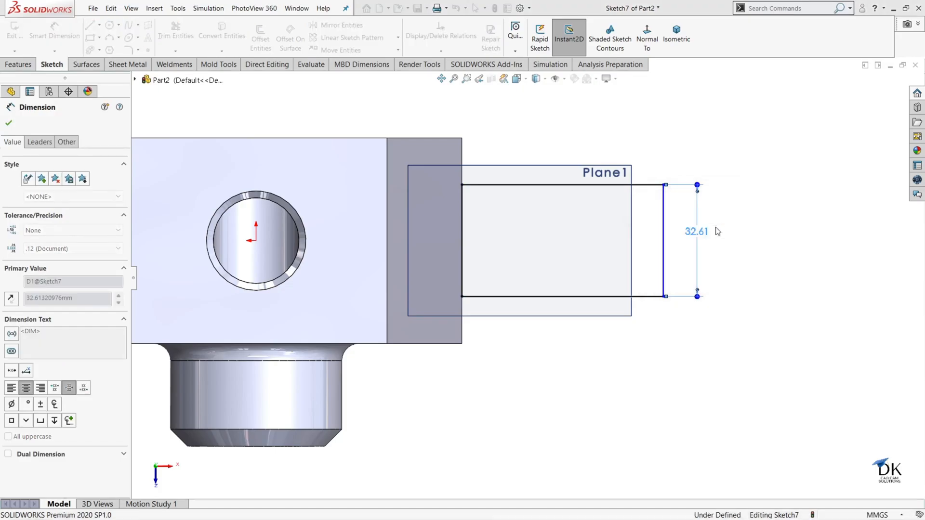
pyautogui.scroll(1, 734, 307)
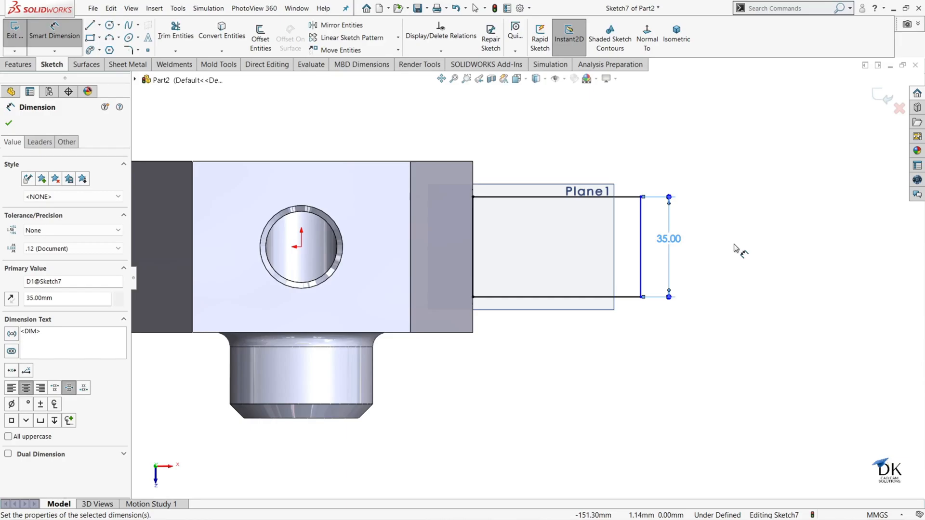
# Step: Draw a three-point arc of 180 degrees and 17.5 mm radius across the rectangle's outer corners, bulging outward
pyautogui.click(109, 37)
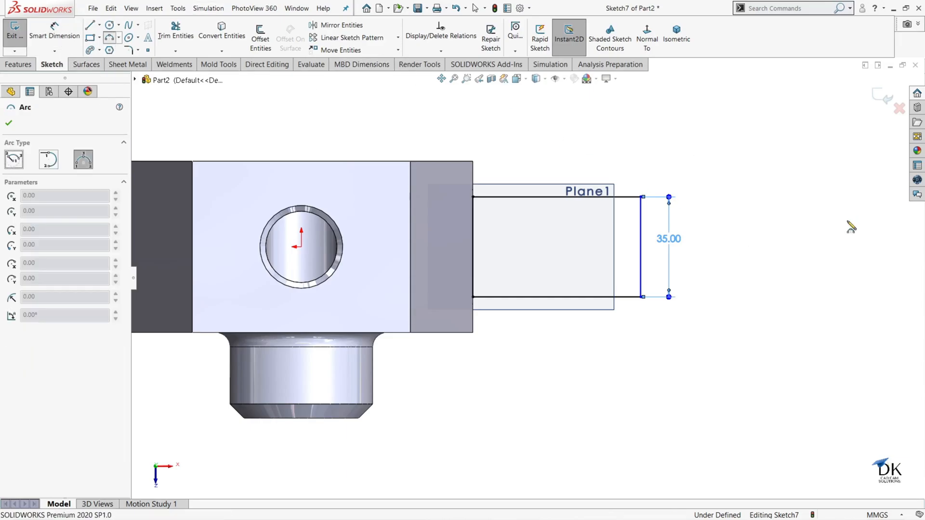
pyautogui.click(641, 197)
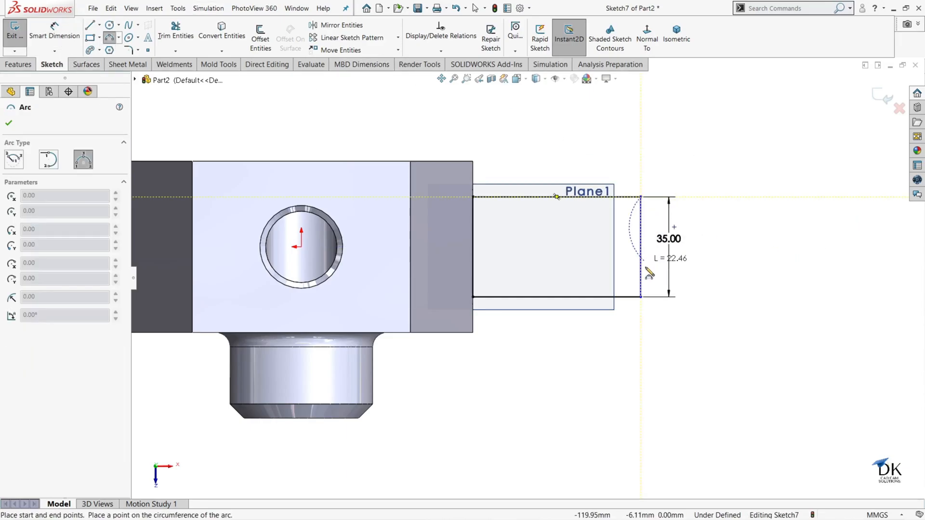
pyautogui.click(641, 297)
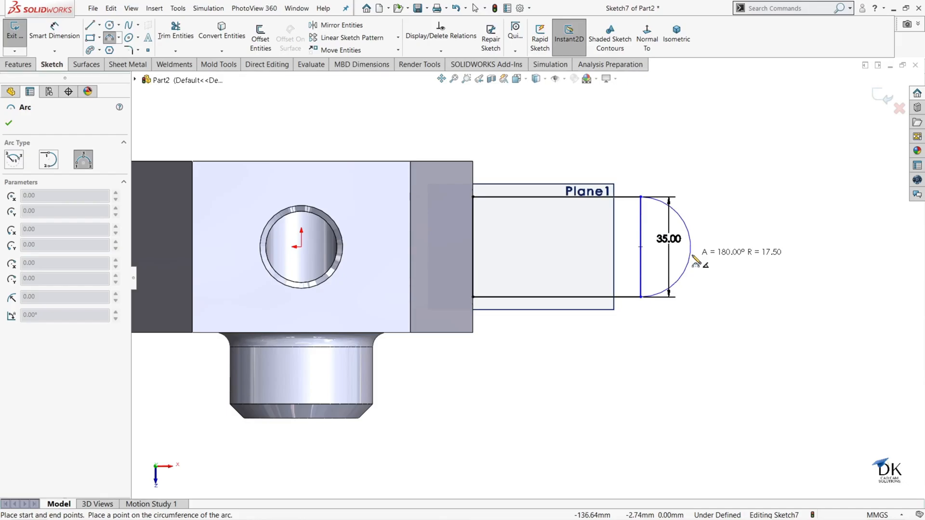
pyautogui.click(694, 260)
pyautogui.rightClick(723, 178)
pyautogui.click(734, 178)
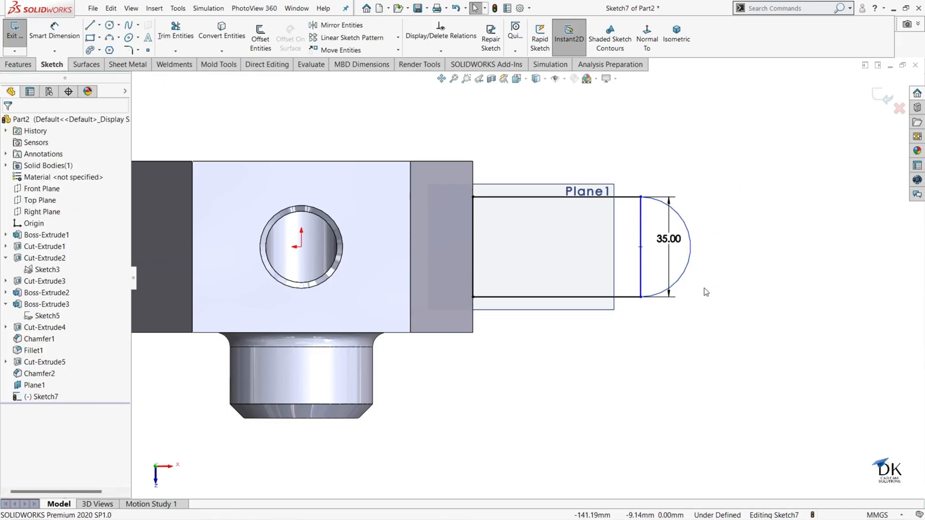
# Step: Trim away the rectangle's outer edge between the ends of the arc
pyautogui.click(175, 30)
pyautogui.moveTo(631, 227); pyautogui.dragTo(648, 246)
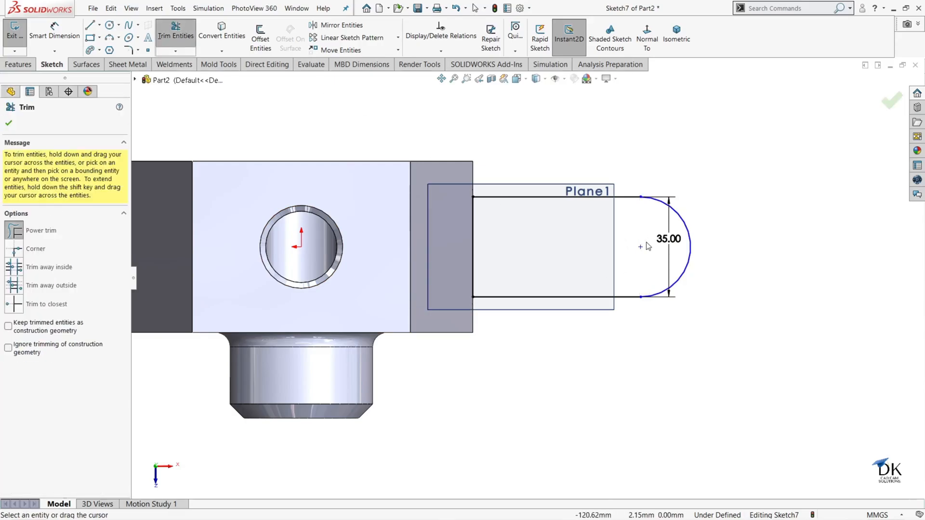
pyautogui.click(8, 124)
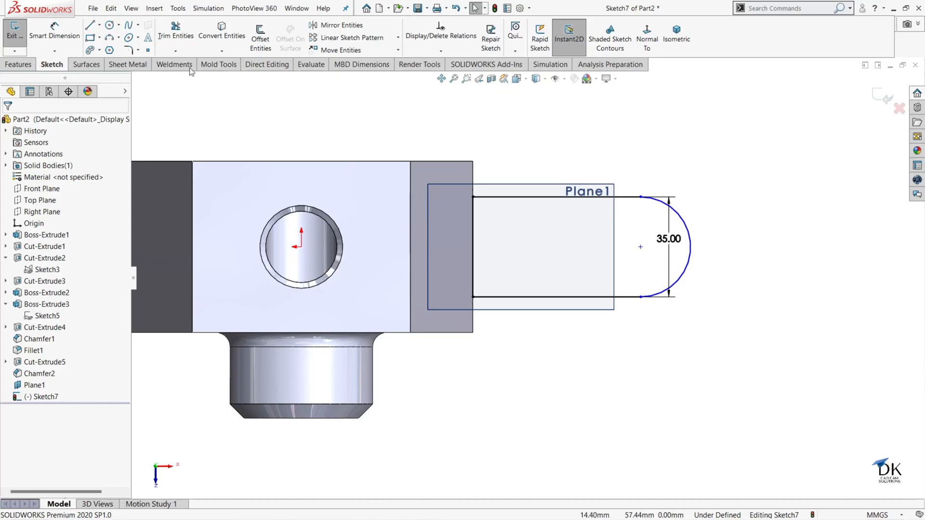
# Step: Draw a circle centred on the arc's centre point and dimension its diameter at 15 mm
pyautogui.click(110, 25)
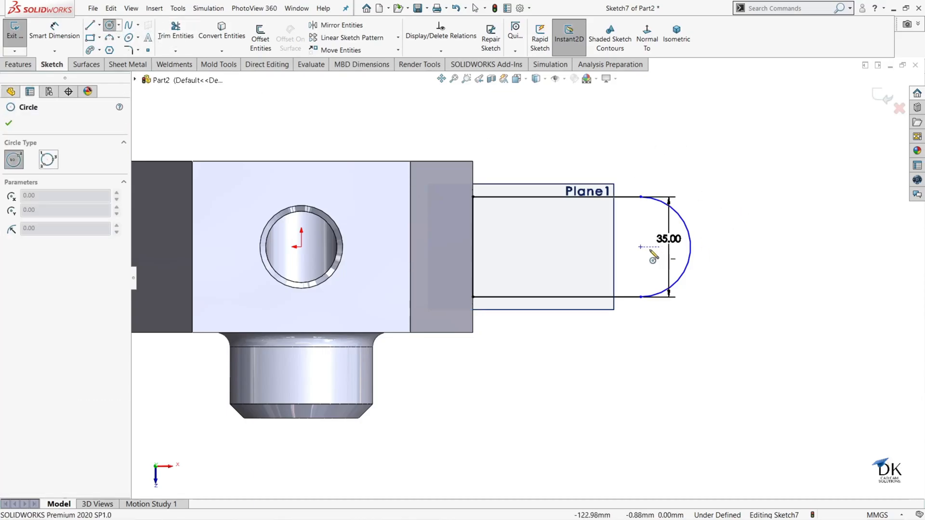
pyautogui.click(640, 247)
pyautogui.click(642, 227)
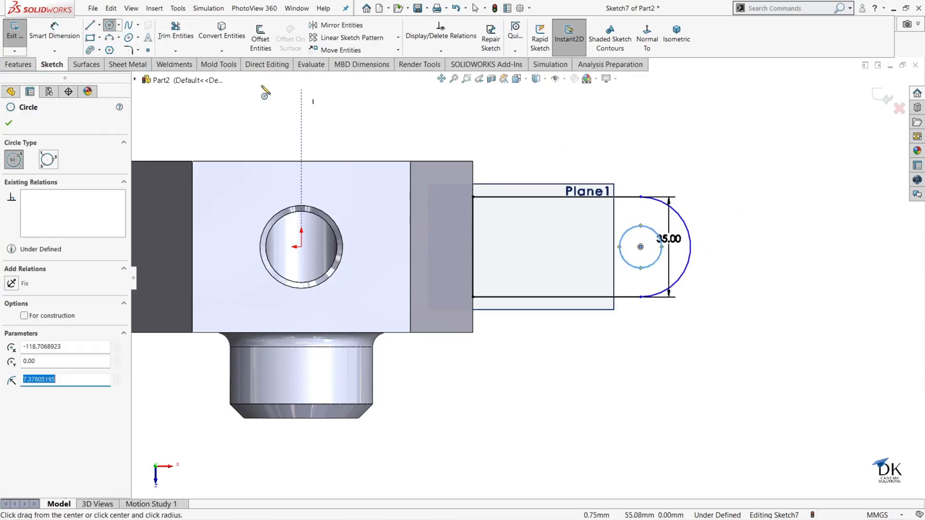
pyautogui.click(64, 36)
pyautogui.click(634, 229)
pyautogui.click(625, 172)
pyautogui.write('15')
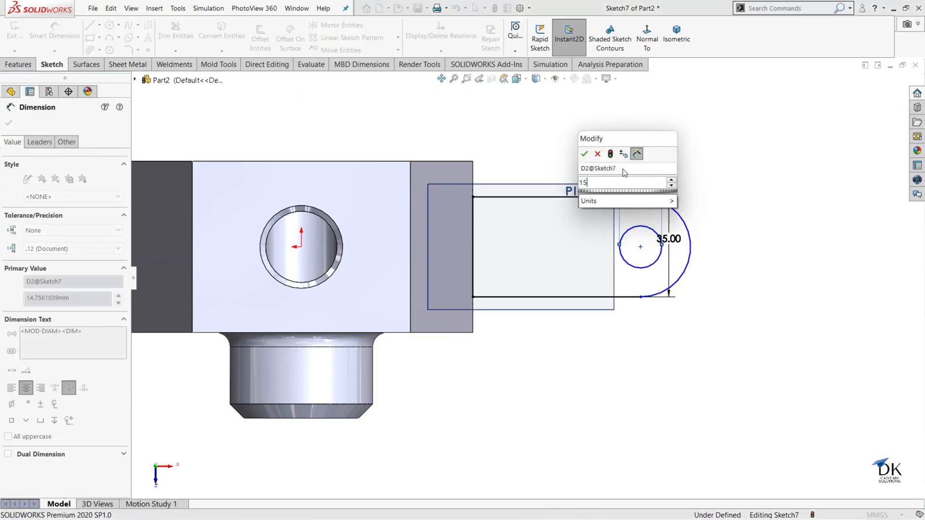
pyautogui.press('Return')
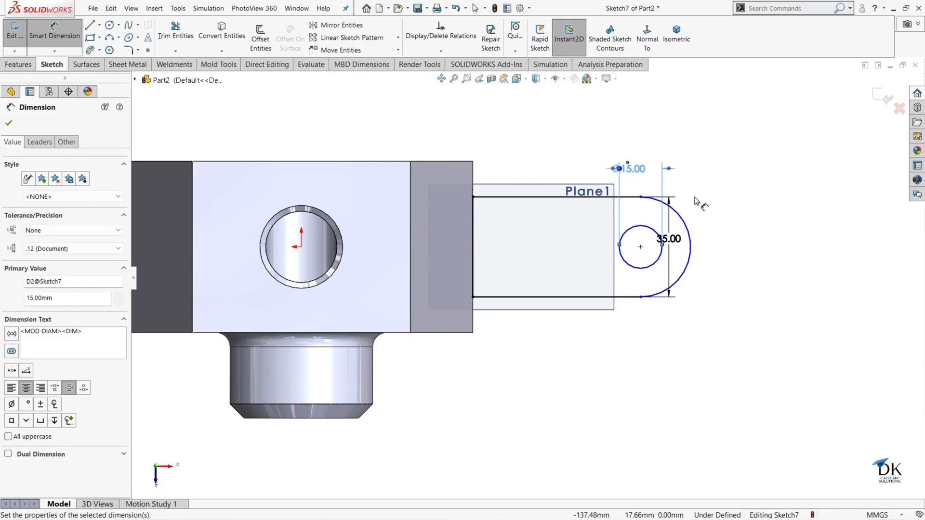
# Step: Dimension the distance from the circle's centre to the profile's inner edge at 40 mm and finish the sketch
pyautogui.click(641, 248)
pyautogui.click(474, 232)
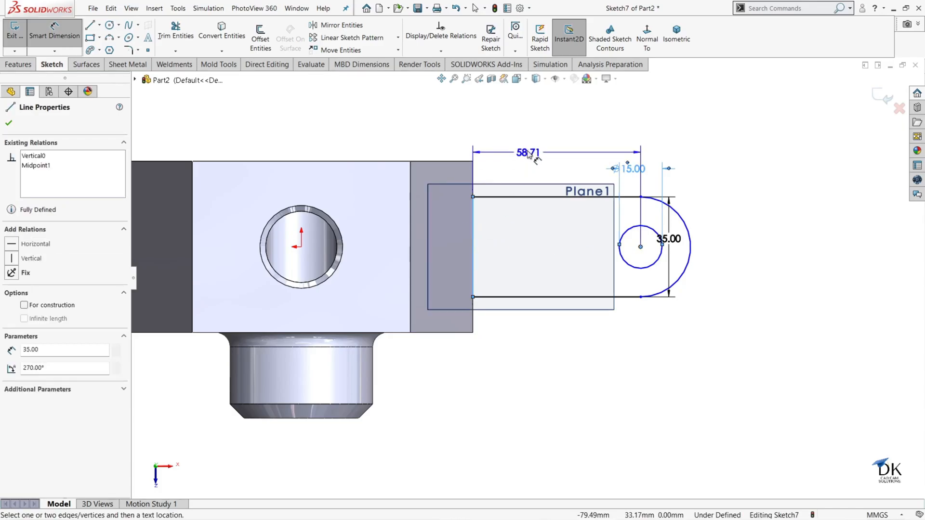
pyautogui.click(529, 154)
pyautogui.write('40')
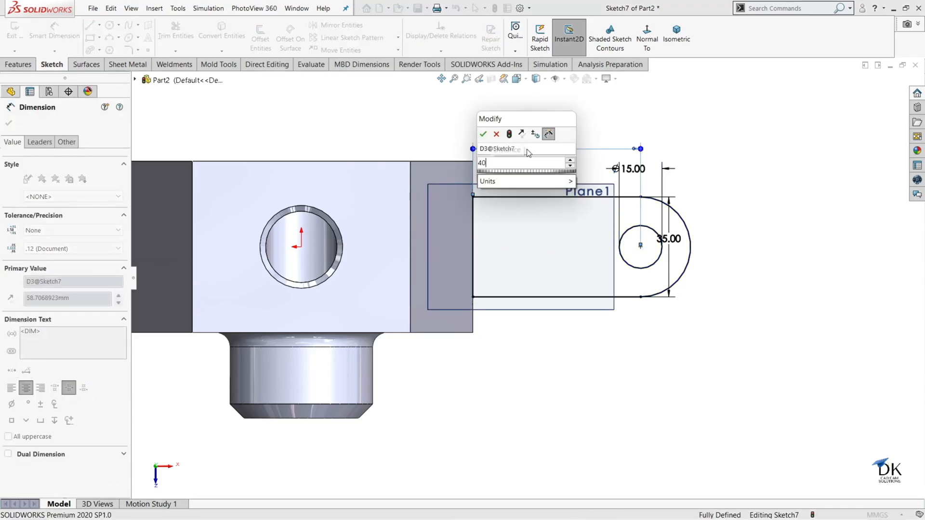
pyautogui.press('Return')
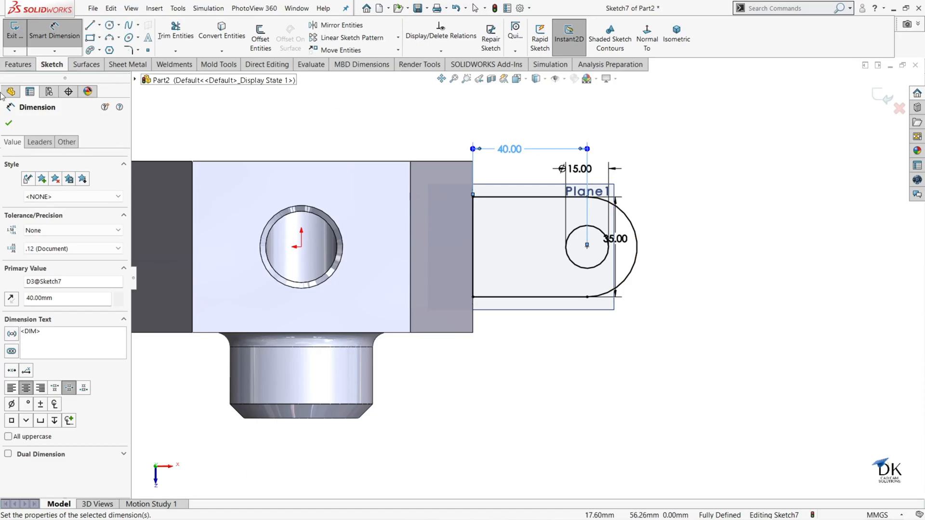
pyautogui.press('Escape')
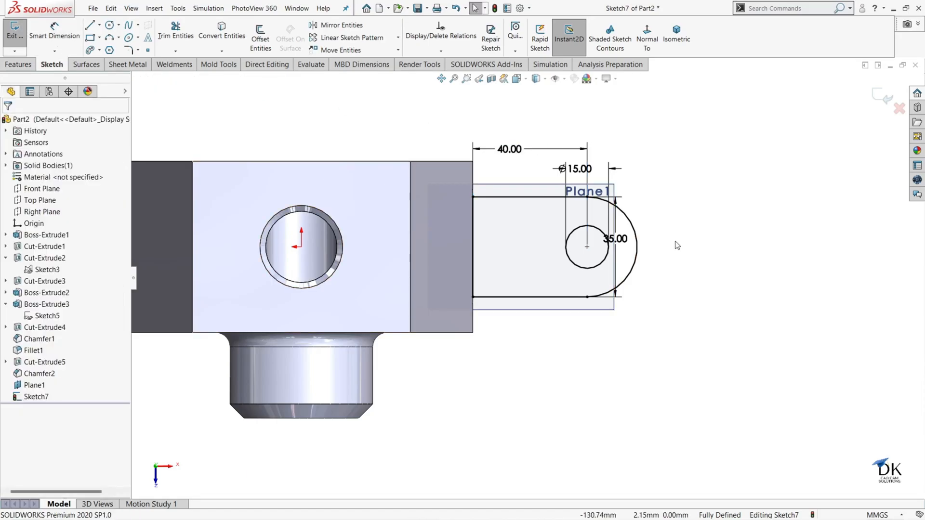
pyautogui.press('f')
pyautogui.click(874, 98)
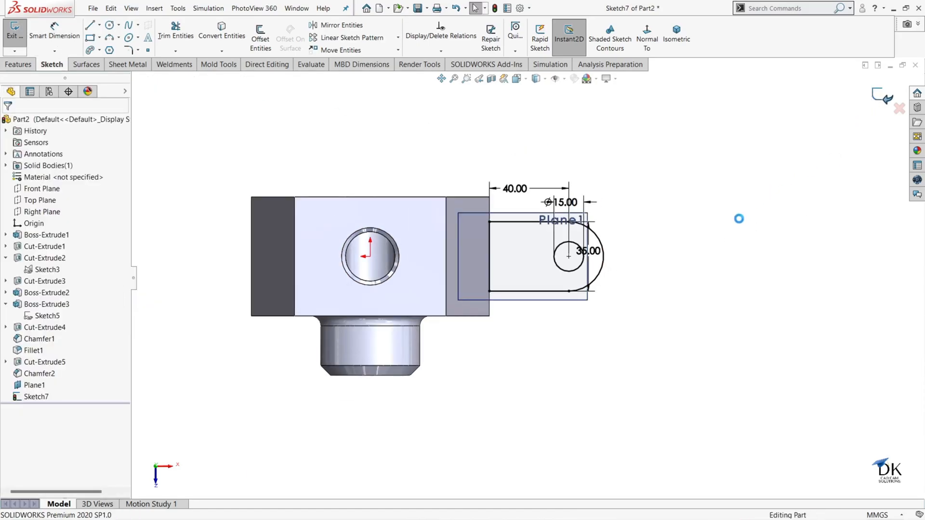
# Step: Extrude the lug profile 20 mm as a blind boss in the reversed, upward direction
pyautogui.moveTo(703, 274)
pyautogui.mouseDown(button='middle')
pyautogui.moveTo(660, 249)
pyautogui.moveTo(644, 144)
pyautogui.moveTo(656, 341)
pyautogui.moveTo(566, 356)
pyautogui.mouseUp(button='middle')
pyautogui.scroll(-3, 573, 360)
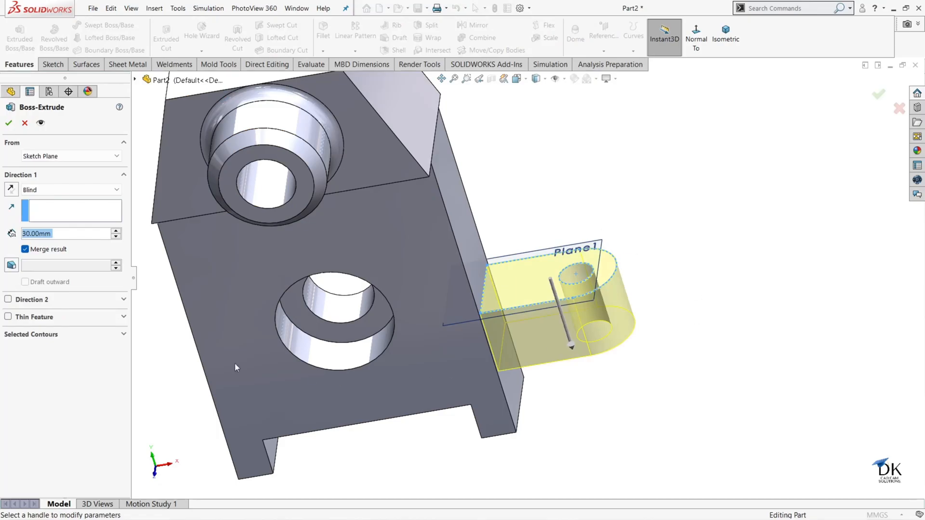
pyautogui.click(10, 188)
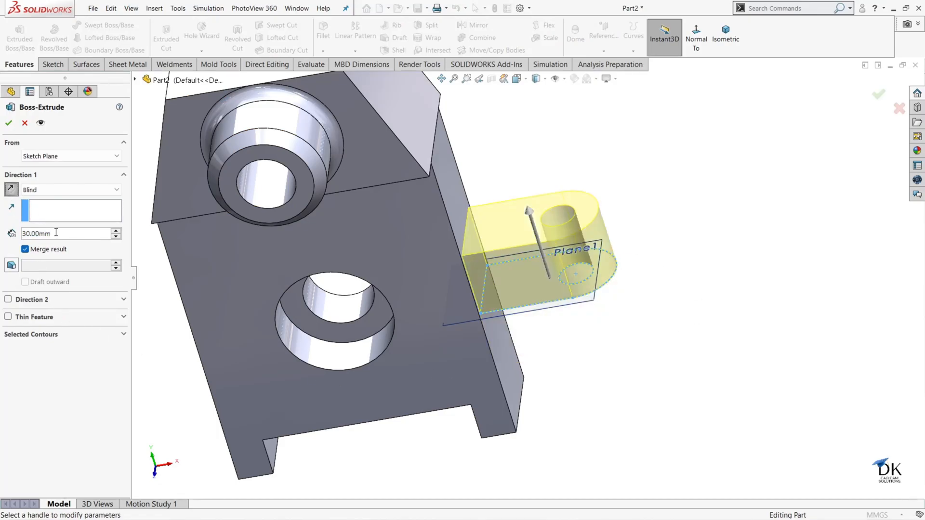
pyautogui.write('20')
pyautogui.press('Return')
pyautogui.moveTo(666, 161); pyautogui.dragTo(649, 188, button='middle')
pyautogui.click(10, 124)
# Step: Hide the reference plane Plane1 beneath the lug
pyautogui.moveTo(635, 248)
pyautogui.mouseDown(button='middle')
pyautogui.moveTo(654, 201)
pyautogui.moveTo(613, 215)
pyautogui.moveTo(622, 237)
pyautogui.mouseUp(button='middle')
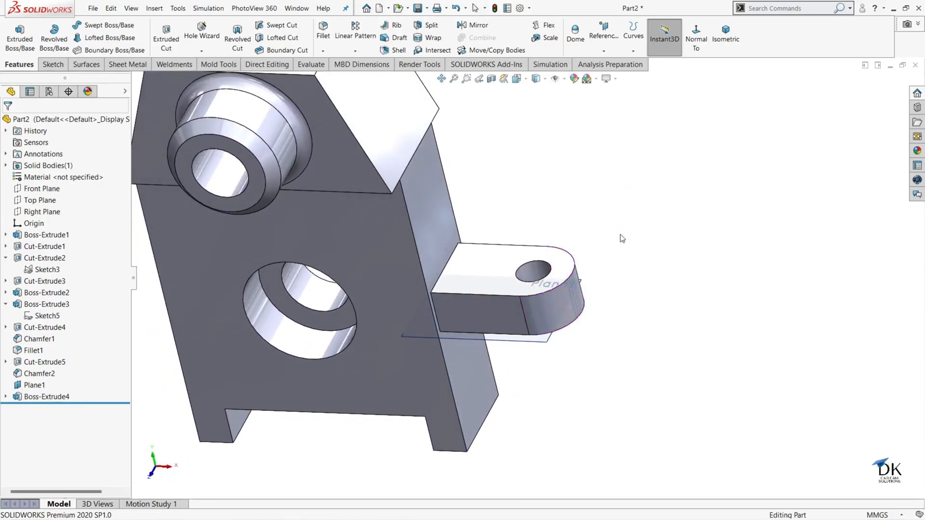
pyautogui.click(525, 340)
pyautogui.click(580, 311)
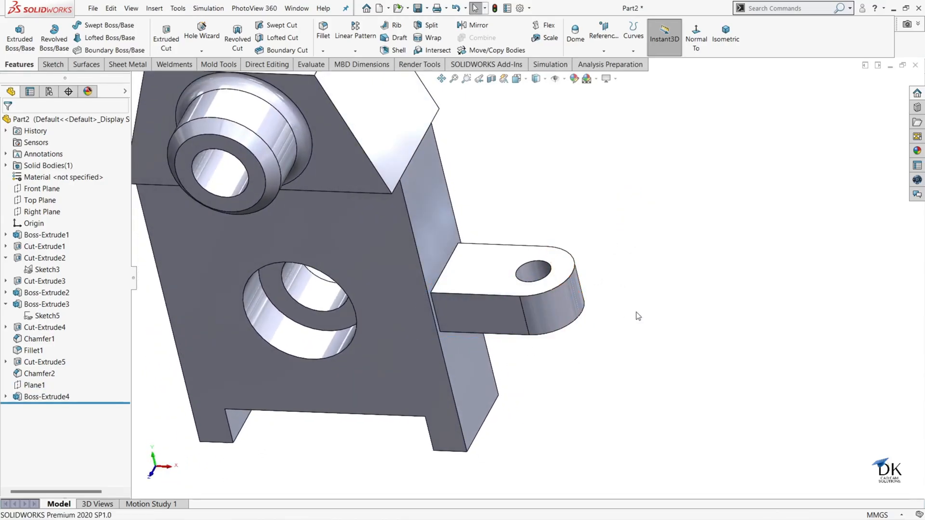
# Step: Mirror the lug extrusion Boss-Extrude4 about the Right Plane to the opposite side of the block
pyautogui.scroll(4, 636, 313)
pyautogui.moveTo(638, 317); pyautogui.dragTo(630, 289, button='middle')
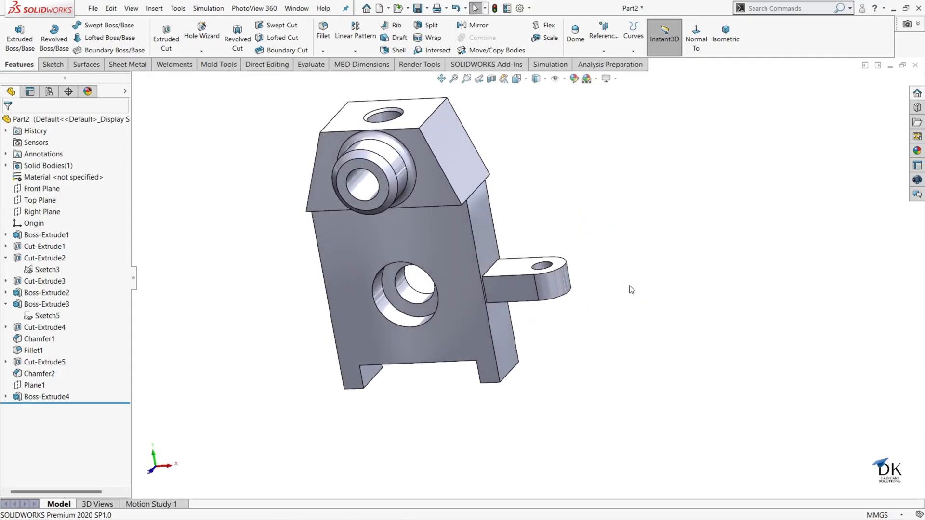
pyautogui.click(473, 25)
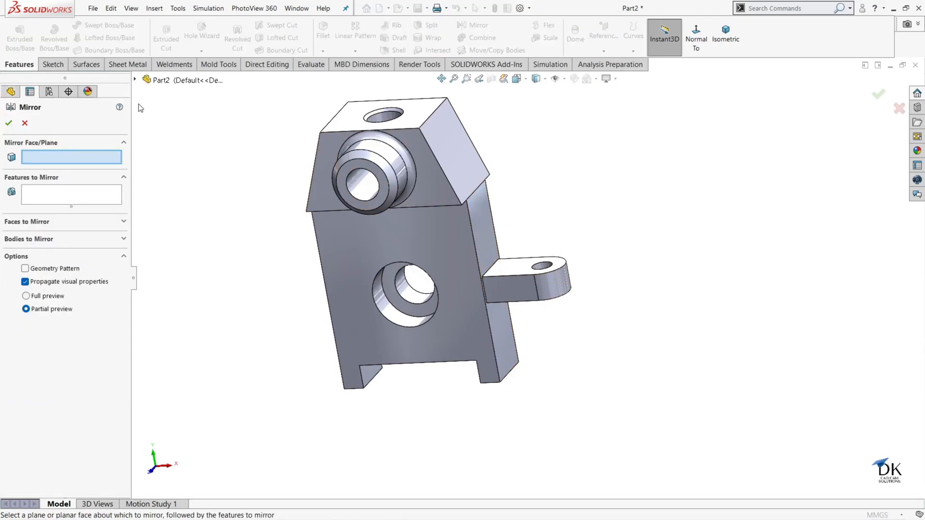
pyautogui.click(136, 80)
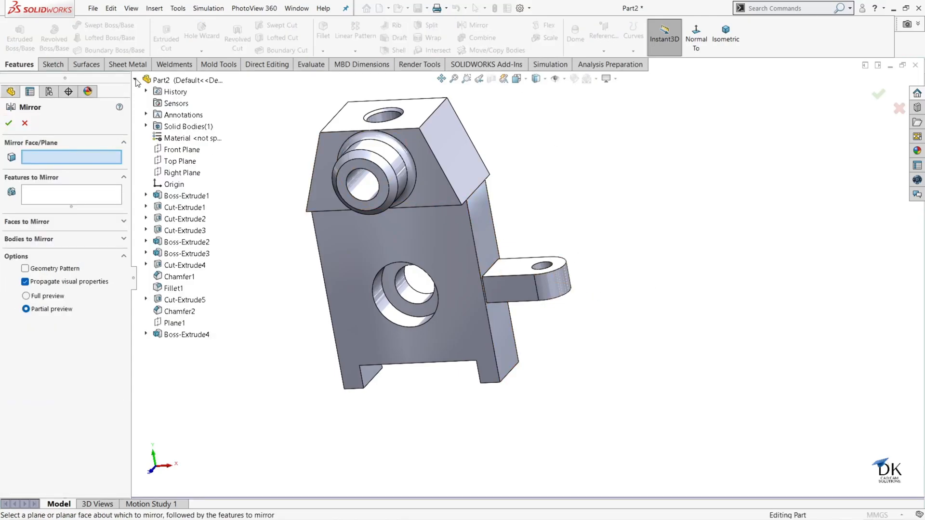
pyautogui.click(168, 174)
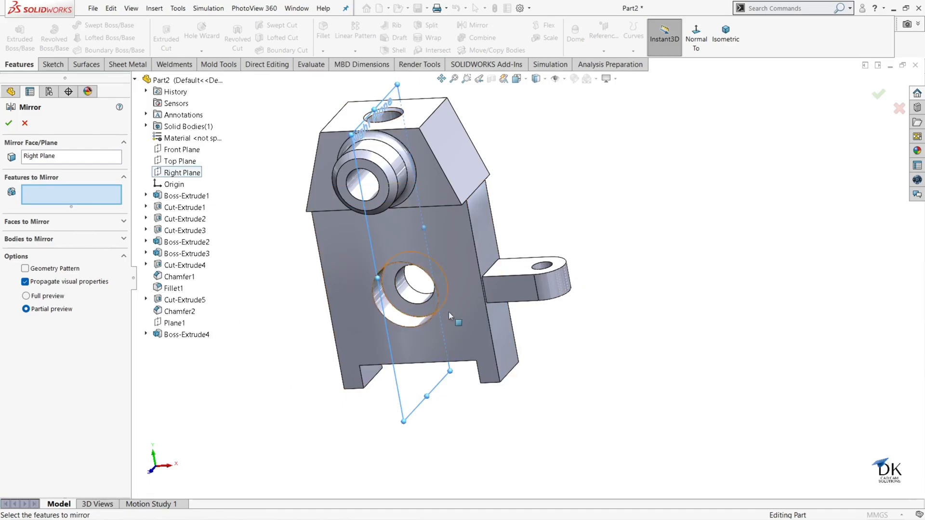
pyautogui.click(521, 289)
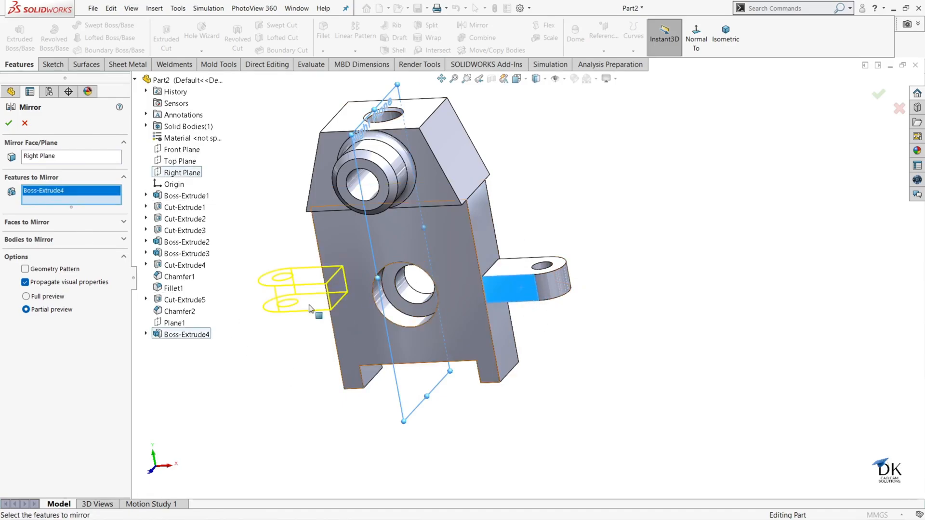
pyautogui.moveTo(581, 240); pyautogui.dragTo(589, 250, button='middle')
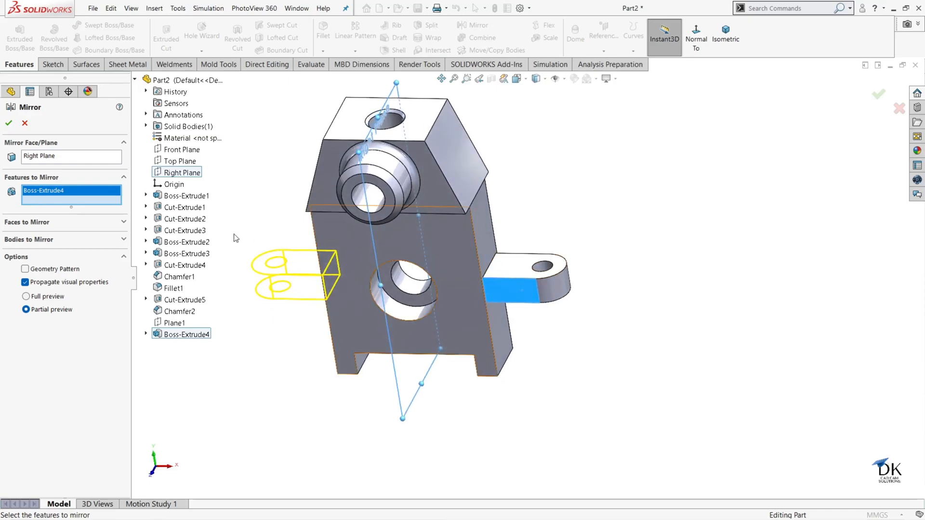
pyautogui.click(10, 124)
# Step: Inspect the mirrored model and compare its lugs with the Part-1.pdf drawing in Acrobat Reader, returning to SOLIDWORKS
pyautogui.moveTo(555, 210); pyautogui.dragTo(552, 188, button='middle')
pyautogui.scroll(5, 547, 205)
pyautogui.moveTo(470, 257); pyautogui.dragTo(581, 173, button='middle')
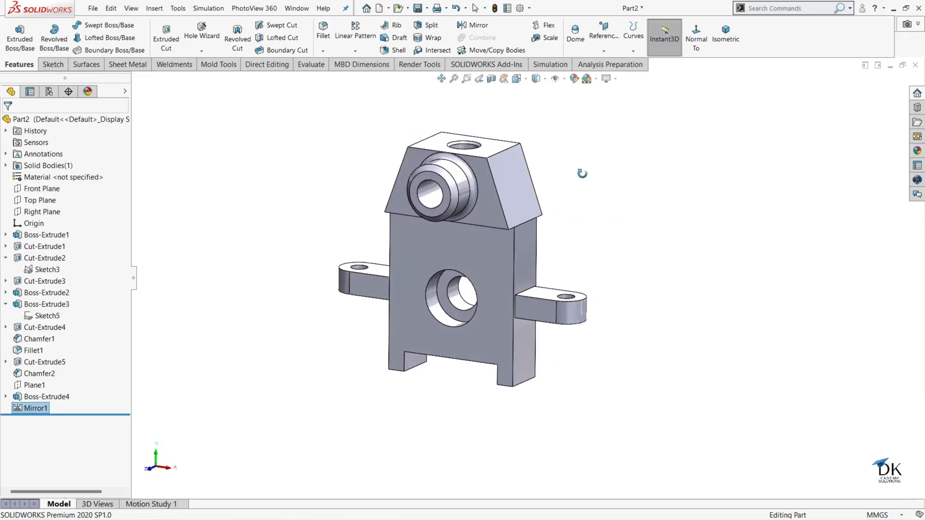
pyautogui.click(629, 498)
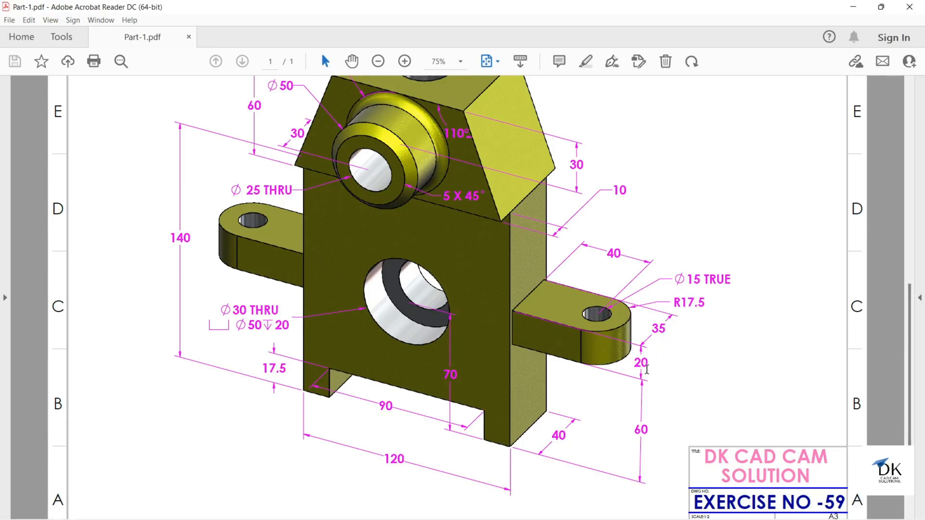
pyautogui.moveTo(574, 498)
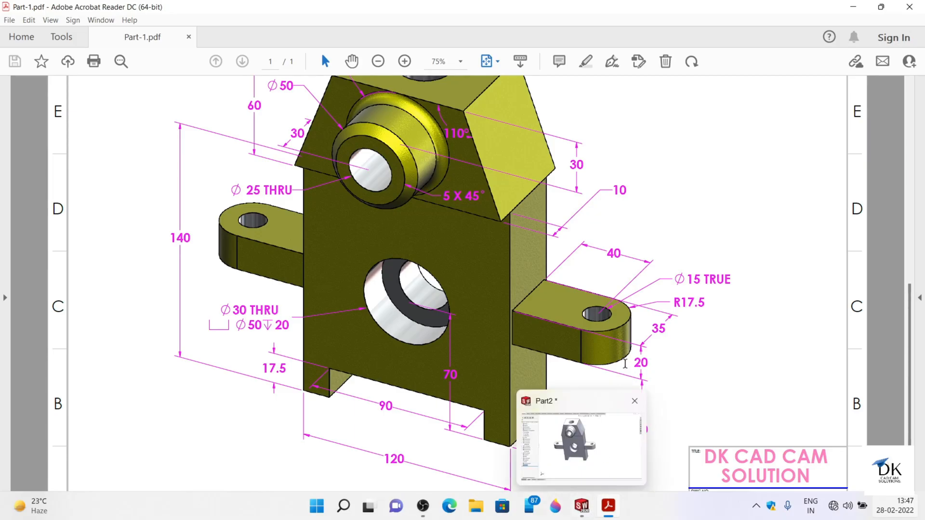
pyautogui.keyDown('ctrl'); pyautogui.scroll(2, 625, 359); pyautogui.keyUp('ctrl')
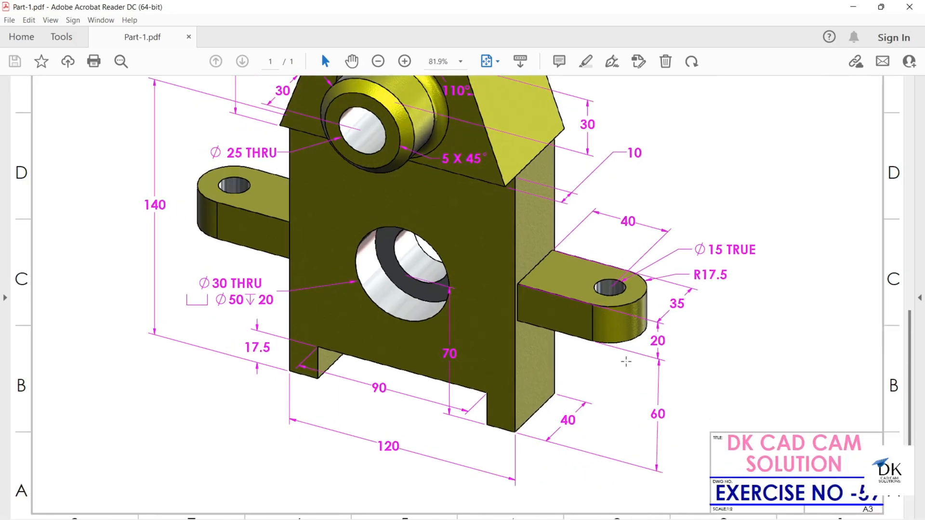
pyautogui.keyDown('ctrl'); pyautogui.scroll(-1, 625, 361); pyautogui.keyUp('ctrl')
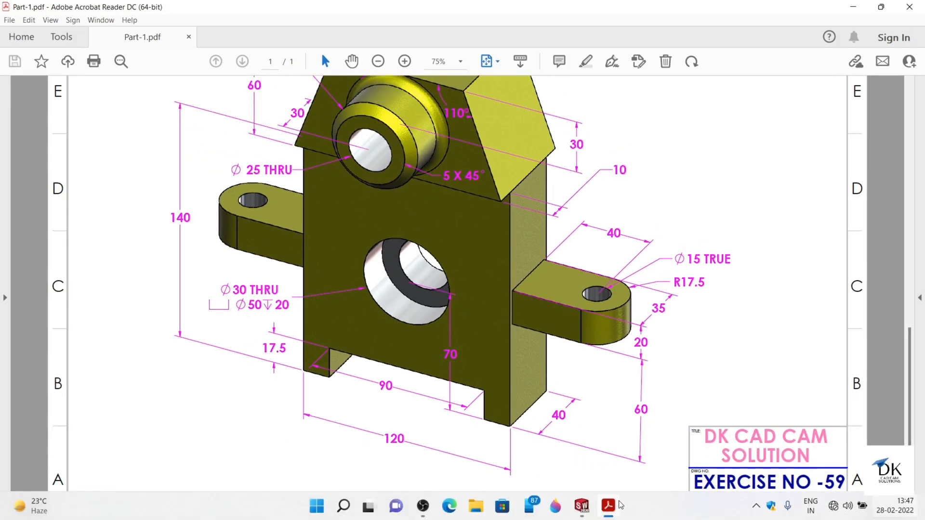
pyautogui.click(585, 506)
pyautogui.moveTo(556, 185); pyautogui.dragTo(398, 171, button='middle')
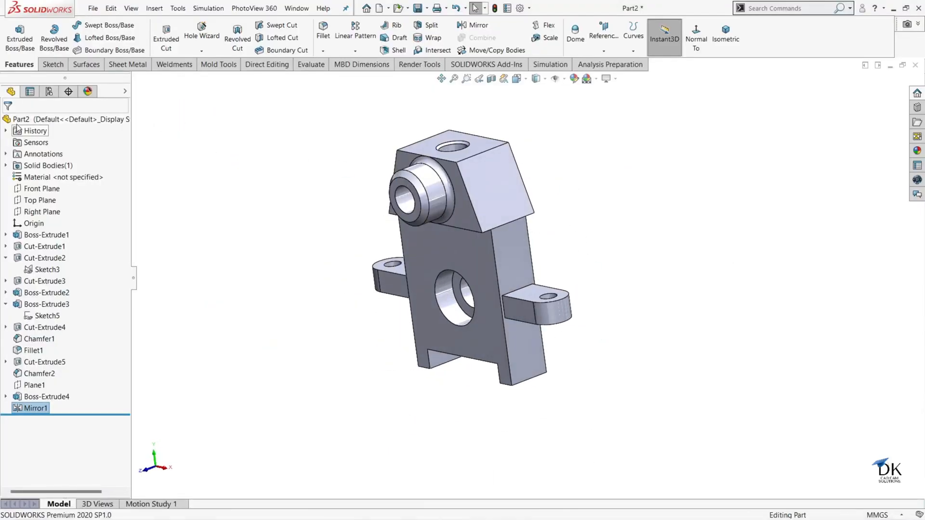
# Step: Apply the cast lead metal appearance to the whole part
pyautogui.click(81, 119)
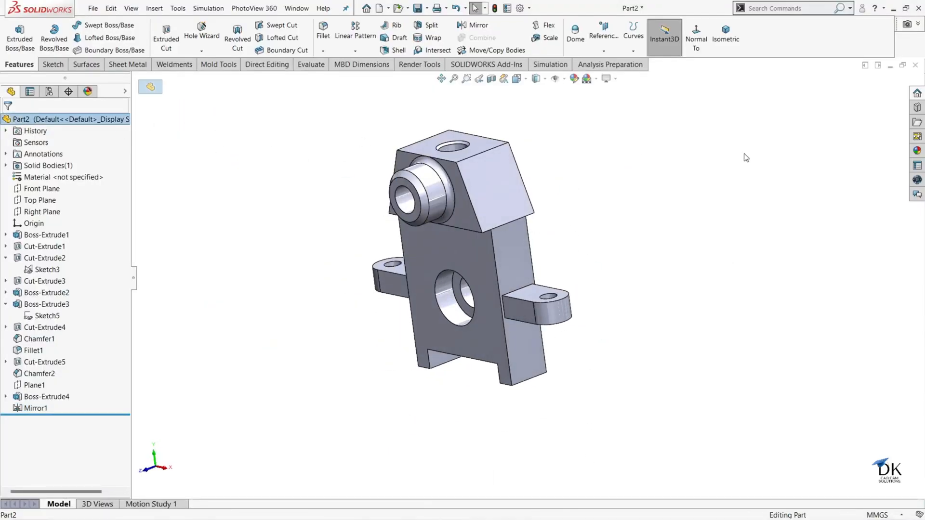
pyautogui.click(917, 150)
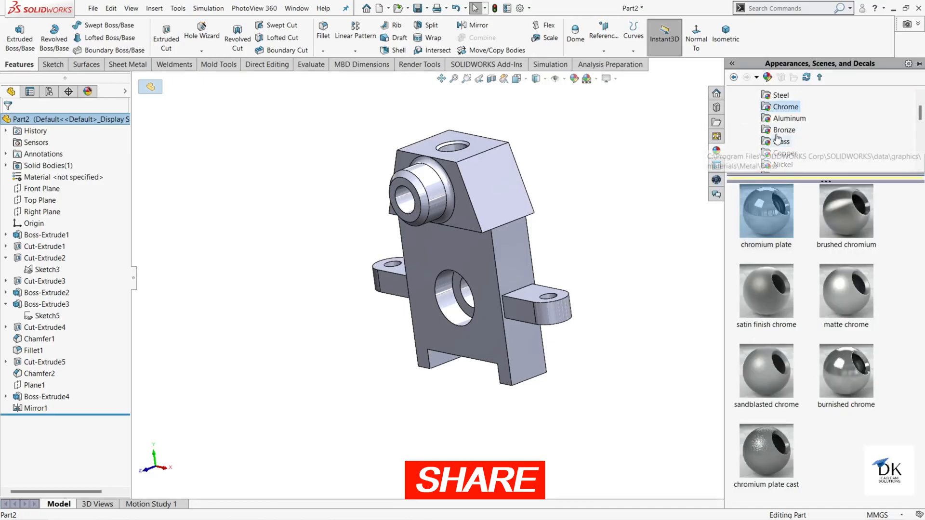
pyautogui.click(778, 131)
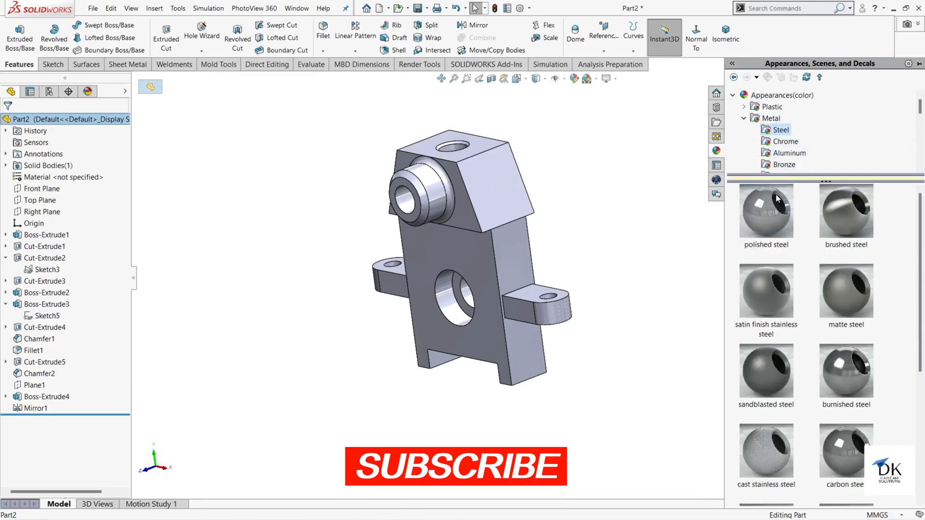
pyautogui.click(757, 123)
pyautogui.scroll(-5, 768, 394)
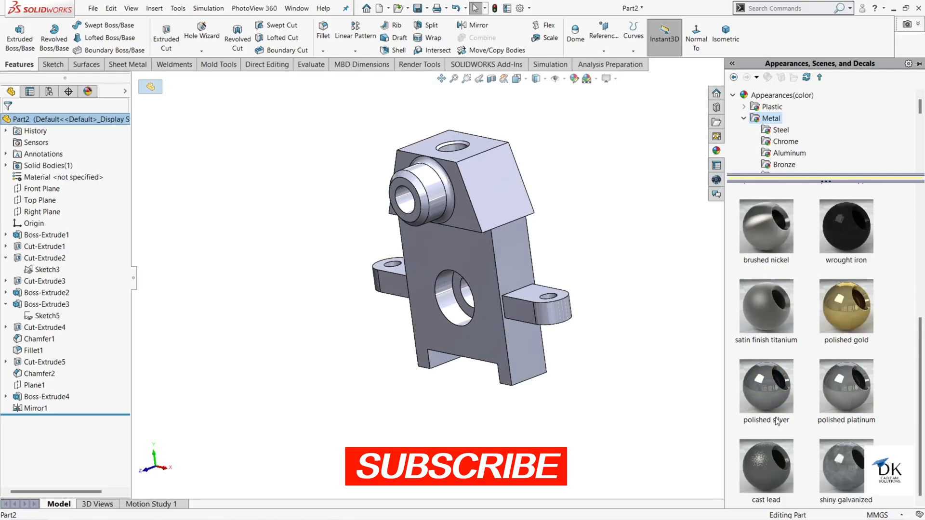
pyautogui.click(777, 464)
pyautogui.doubleClick(758, 468)
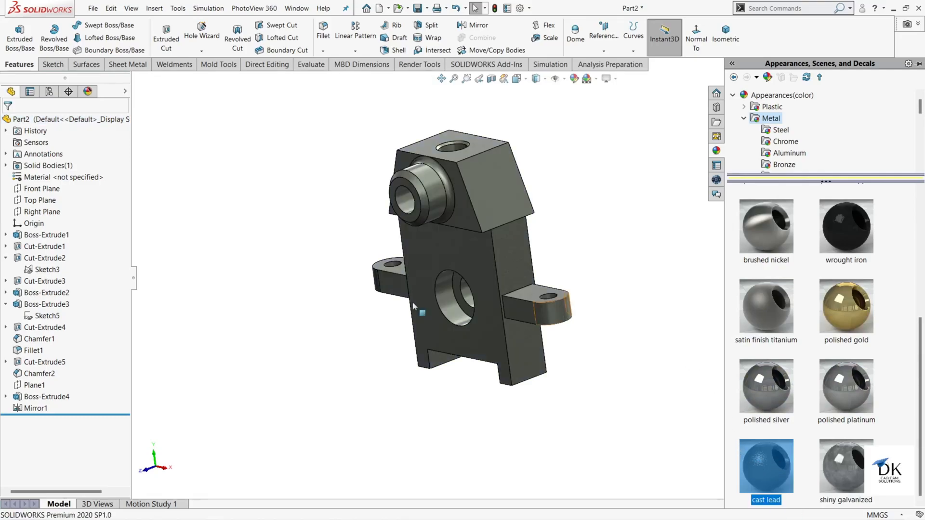
# Step: Set the colour of the part's cast lead appearance to the dark yellow standard swatch with red 192 and green 192
pyautogui.click(574, 78)
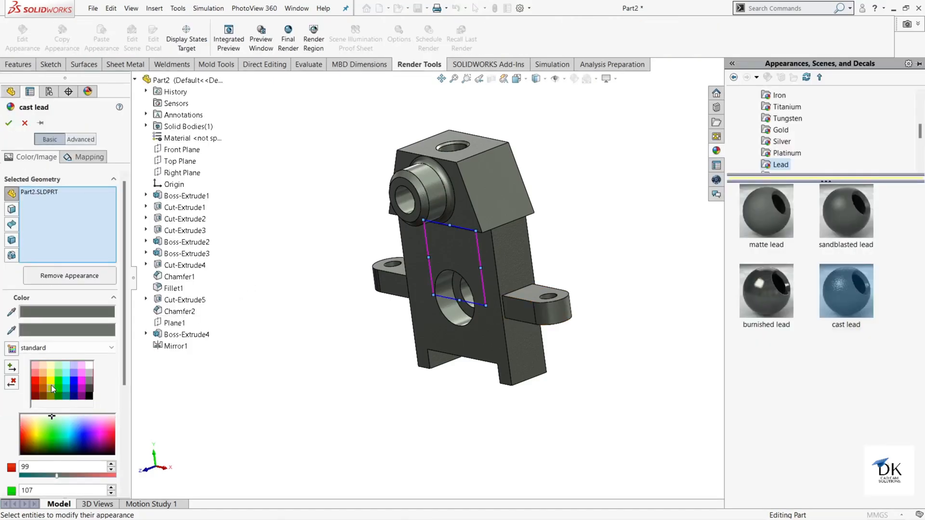
pyautogui.click(50, 385)
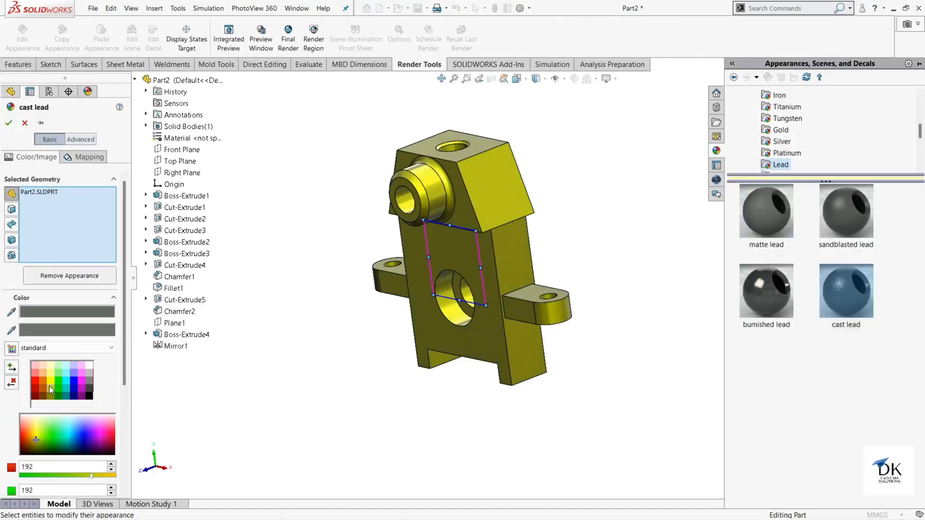
pyautogui.click(10, 124)
# Step: Start a face-level appearance on the large front hole, selecting its bore, the inner shoulder and the smaller inner bore
pyautogui.moveTo(355, 355); pyautogui.dragTo(357, 359, button='middle')
pyautogui.scroll(-3, 466, 289)
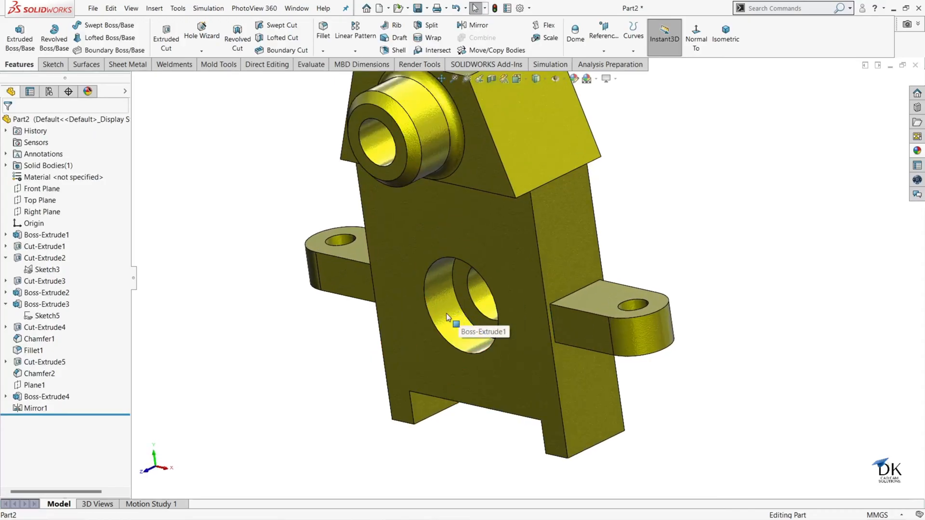
pyautogui.click(446, 313)
pyautogui.click(557, 272)
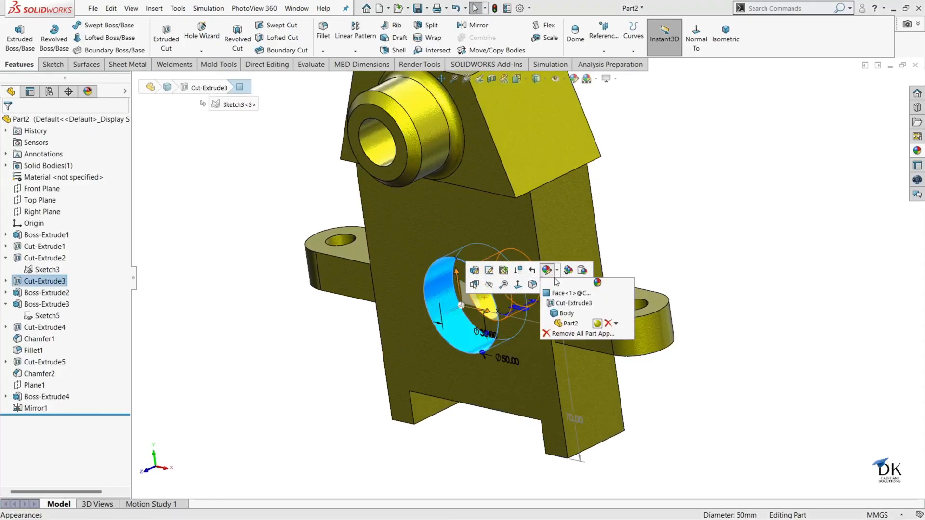
pyautogui.click(552, 293)
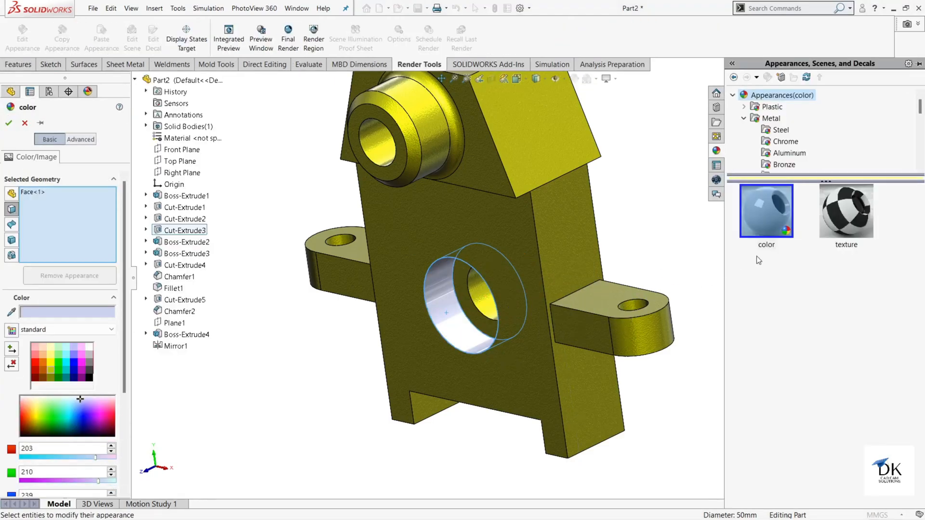
pyautogui.click(477, 302)
pyautogui.click(480, 295)
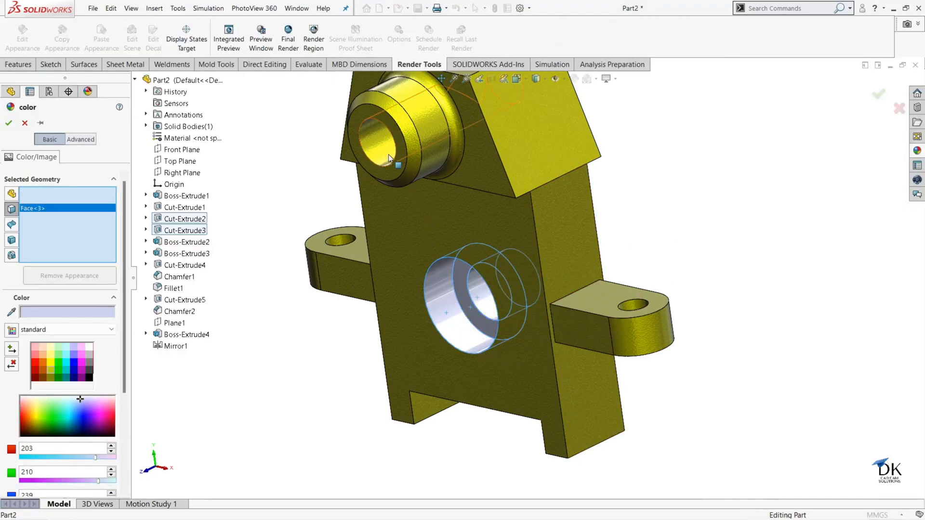
# Step: Add the boss bore, both lug holes, and the top hole with its chamfer to the appearance's face selection
pyautogui.click(383, 145)
pyautogui.click(637, 310)
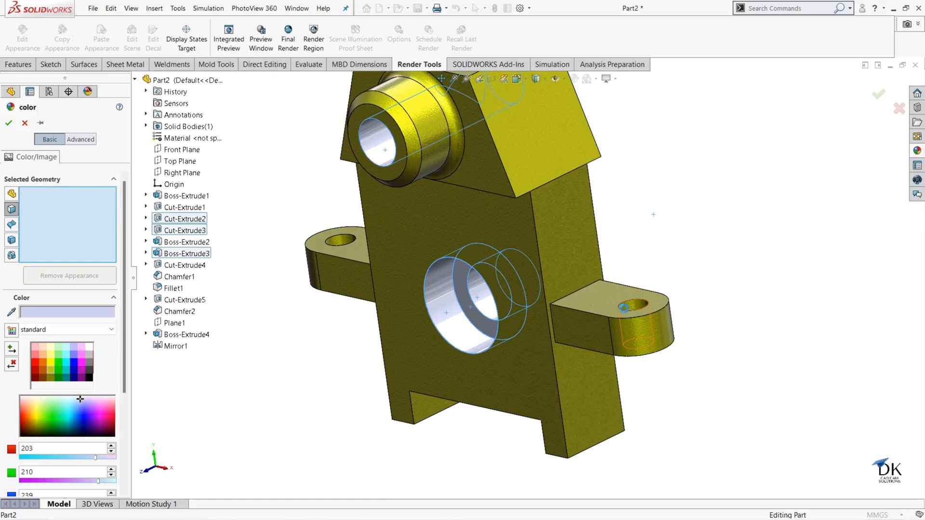
pyautogui.click(340, 241)
pyautogui.scroll(-3, 621, 219)
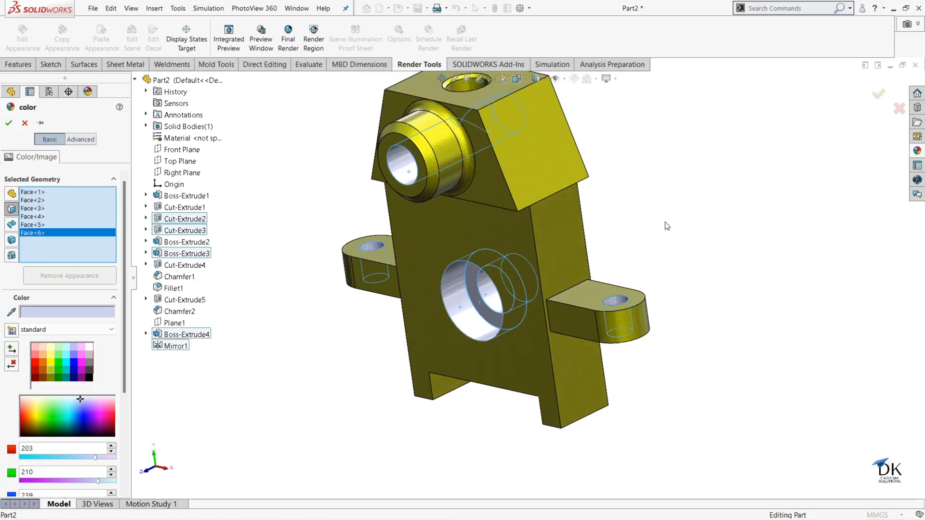
pyautogui.click(485, 145)
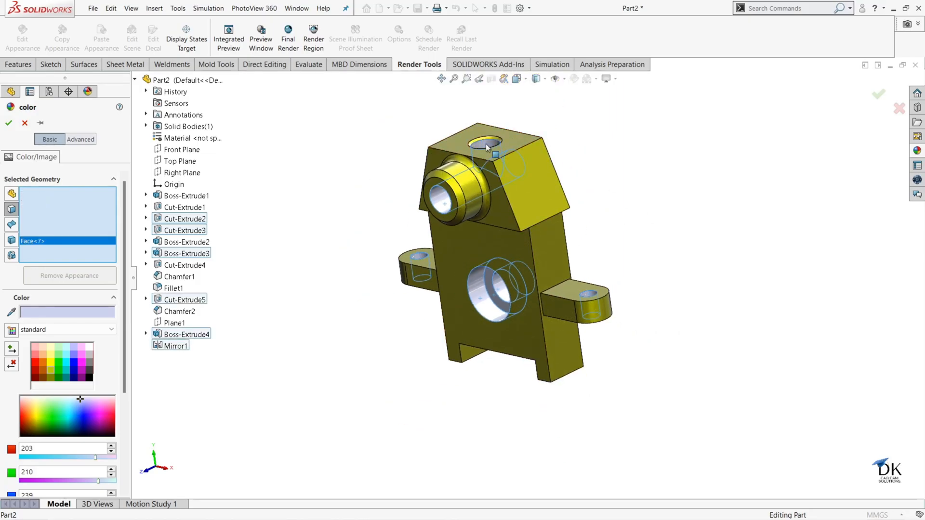
pyautogui.scroll(-4, 485, 146)
pyautogui.click(511, 170)
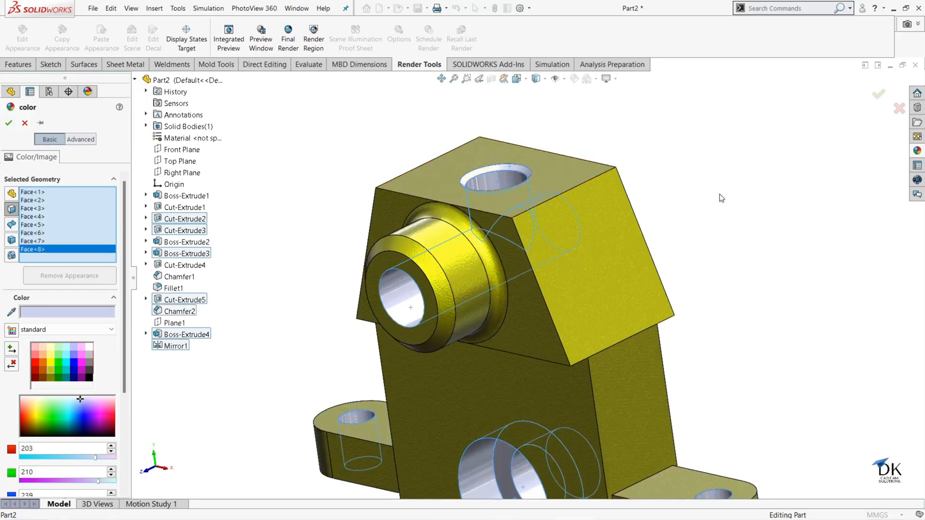
# Step: Apply the chromium plate appearance from the Chrome metals to the selected hole faces
pyautogui.click(917, 151)
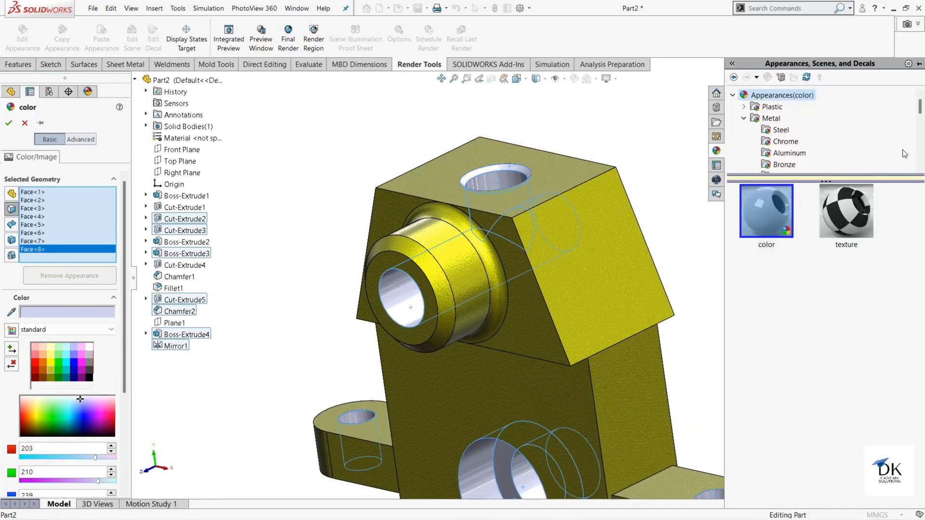
pyautogui.click(780, 130)
pyautogui.click(784, 141)
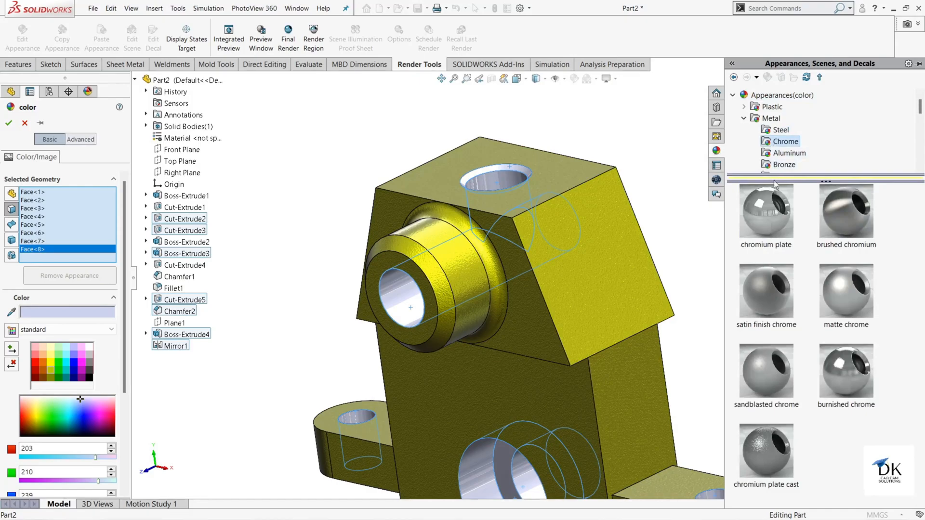
pyautogui.click(776, 207)
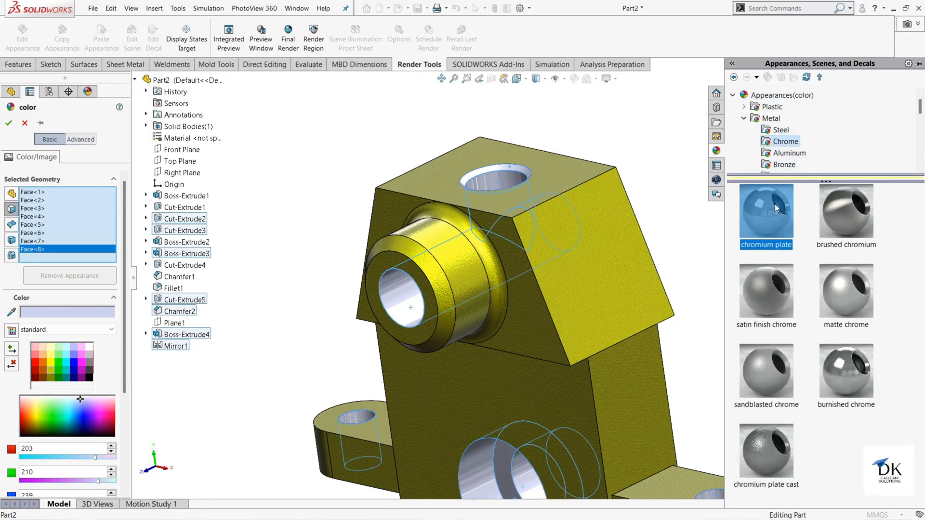
pyautogui.click(24, 124)
# Step: Inspect the chrome-plated hole faces and show the whole part in isometric view
pyautogui.moveTo(651, 196); pyautogui.dragTo(665, 352, button='middle')
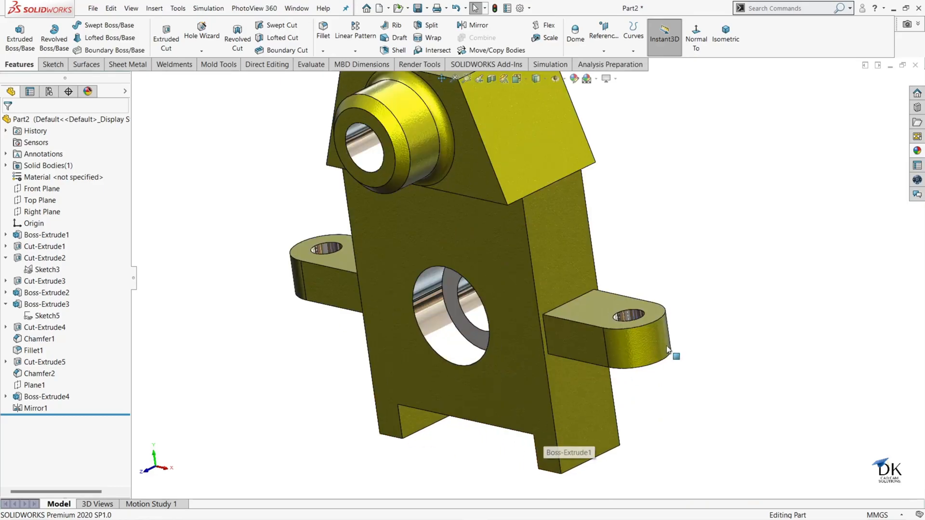
pyautogui.click(725, 34)
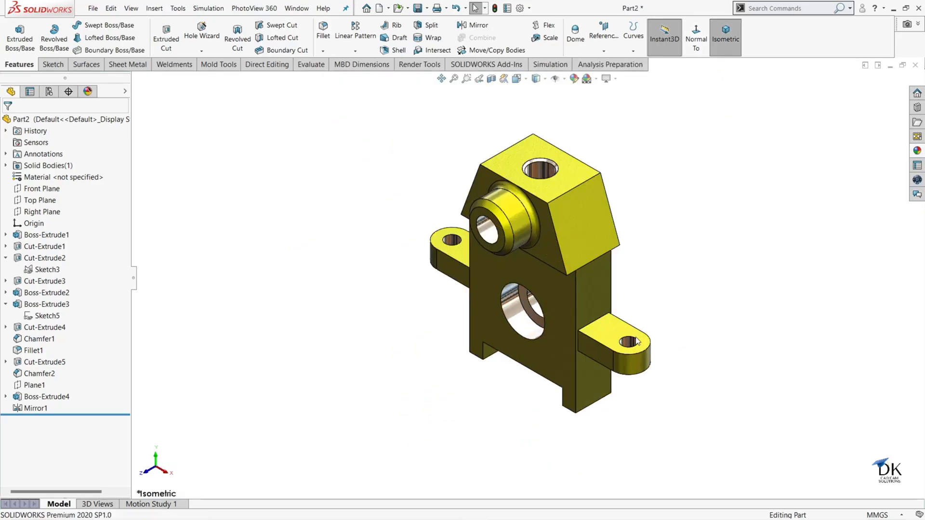
pyautogui.press('f')
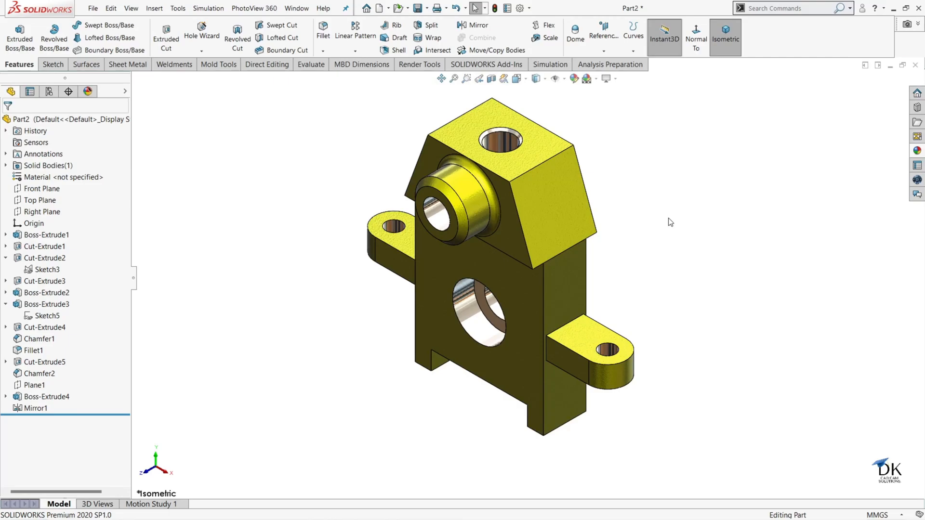
pyautogui.scroll(-2, 669, 222)
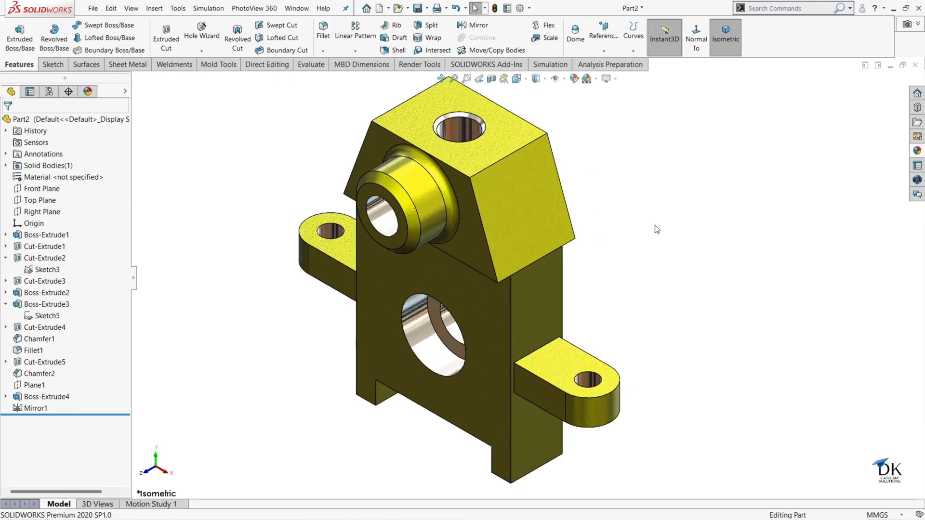